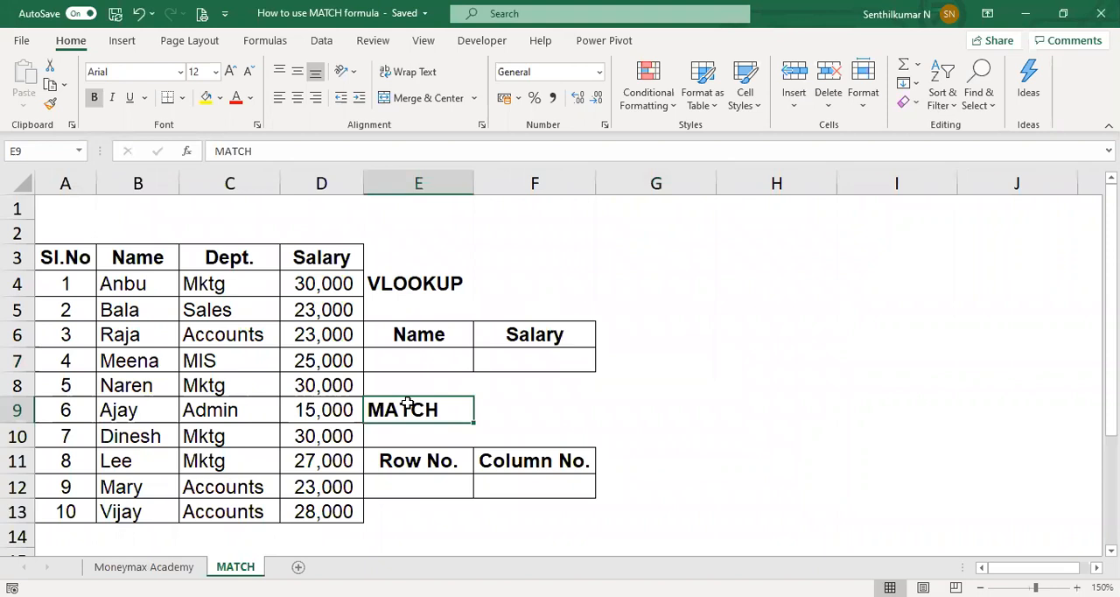
Step: Review the employee table and select its Name, Dept. and Salary columns in B3:D13
{"action": "left_click", "coordinate": [678, 391]}
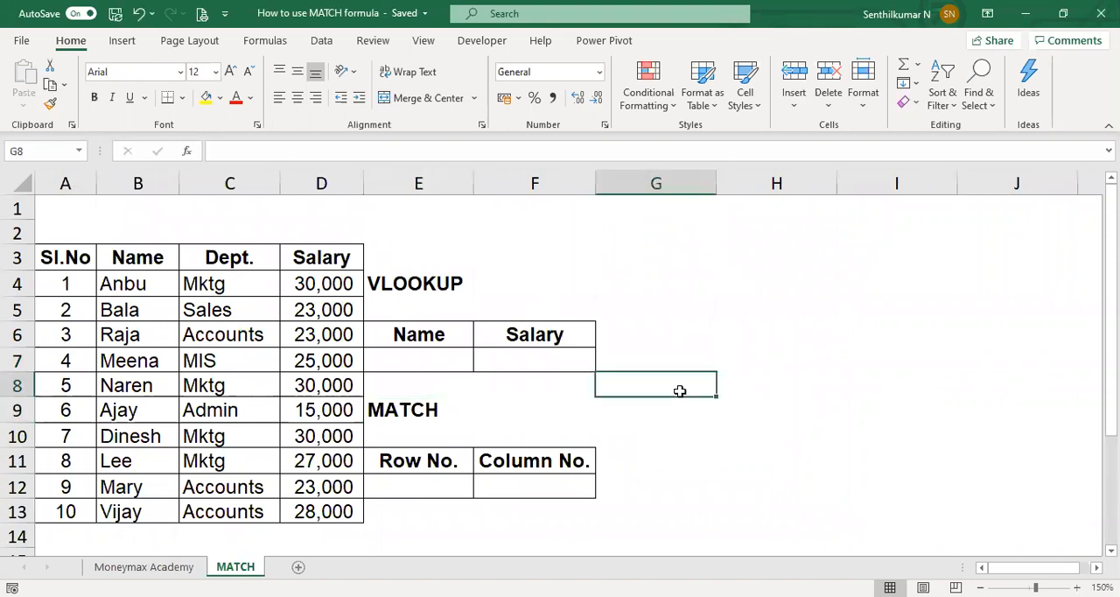
{"action": "left_click", "coordinate": [323, 219]}
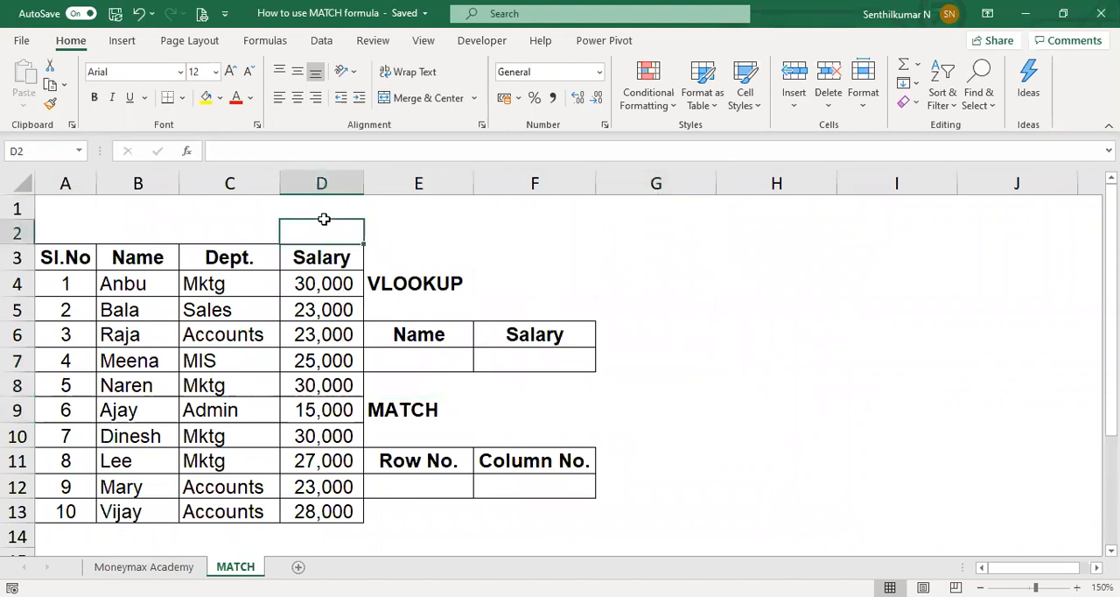
{"action": "key", "text": "Down"}
{"action": "key", "text": "Down"}
{"action": "key", "text": "Down"}
{"action": "key", "text": "Down"}
{"action": "key", "text": "Down"}
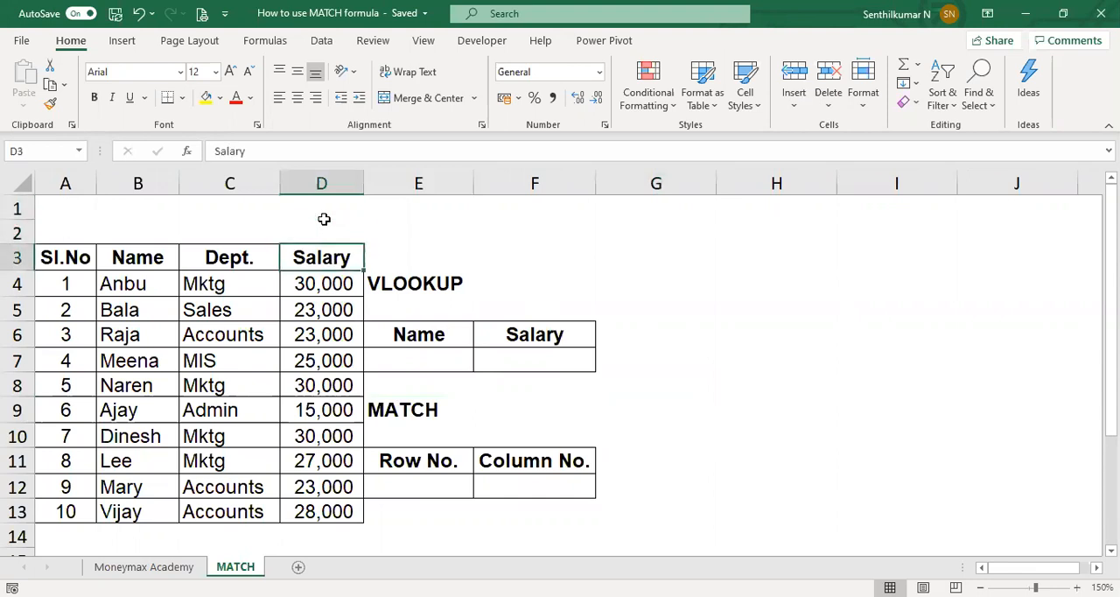
{"action": "key", "text": "Right"}
{"action": "key", "text": "Right"}
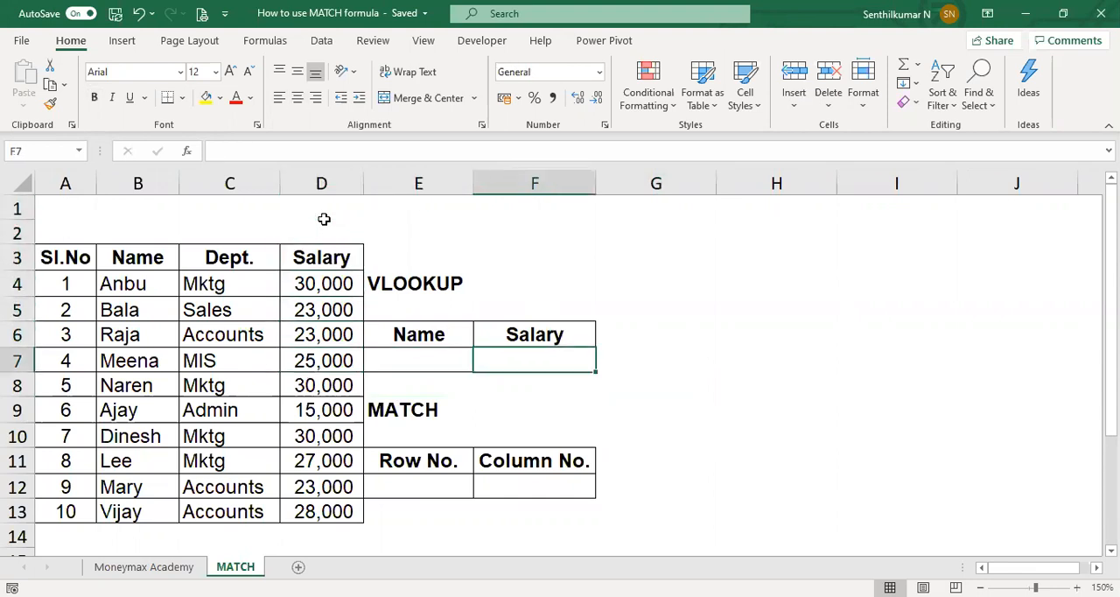
{"action": "key", "text": "Left"}
{"action": "key", "text": "Left"}
{"action": "key", "text": "Left"}
{"action": "key", "text": "Left"}
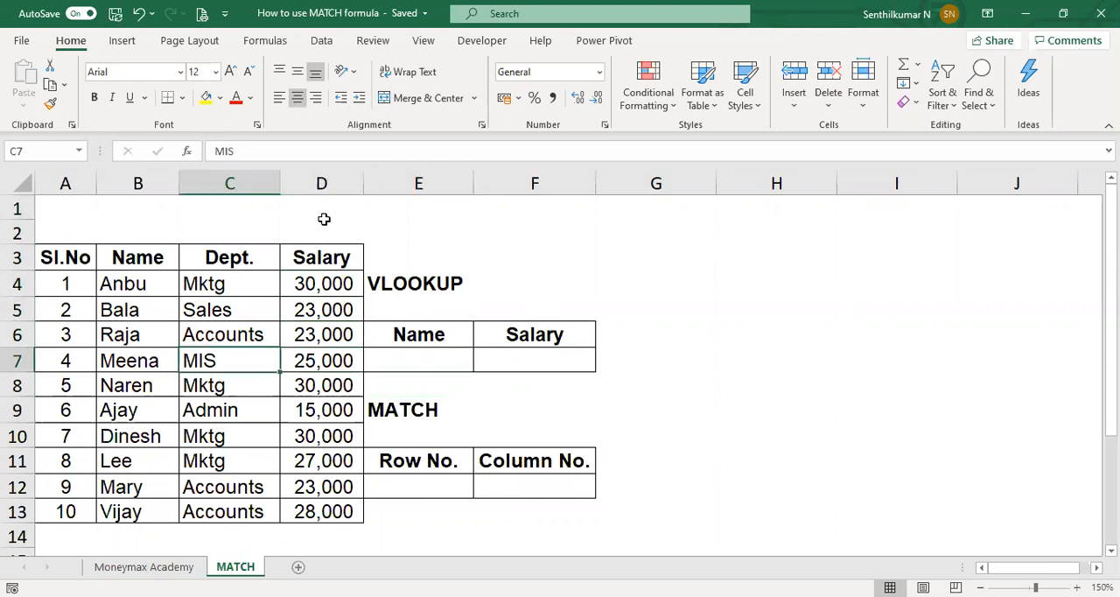
{"action": "key", "text": "Up"}
{"action": "key", "text": "Up"}
{"action": "key", "text": "Up"}
{"action": "key", "text": "Up"}
{"action": "key", "text": "shift+Right"}
{"action": "key", "text": "shift+Right"}
{"action": "key", "text": "shift+Down"}
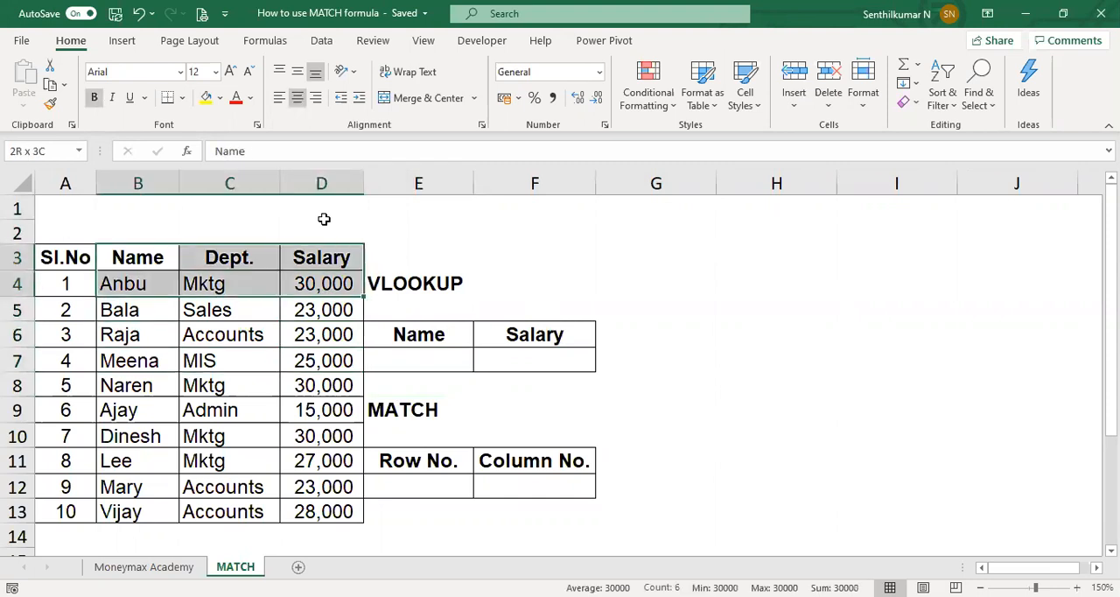
{"action": "key", "text": "shift+Down"}
{"action": "key", "text": "shift+Down"}
{"action": "key", "text": "shift+Down"}
{"action": "key", "text": "shift+Down"}
{"action": "key", "text": "shift+Down"}
{"action": "key", "text": "shift+Down"}
{"action": "key", "text": "shift+Down"}
{"action": "key", "text": "shift+Down"}
{"action": "key", "text": "shift+Down"}
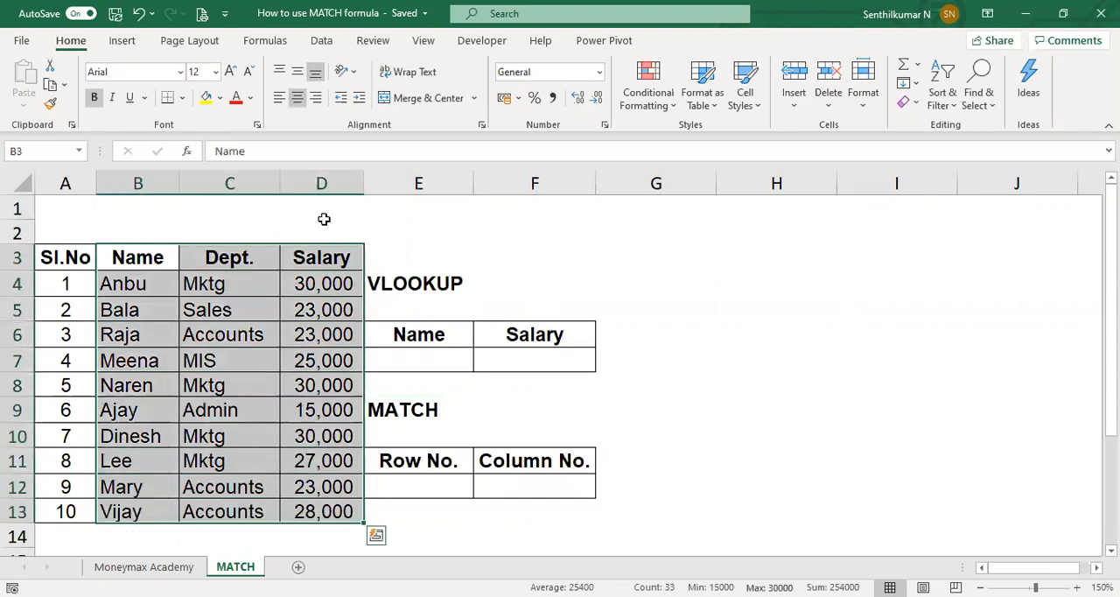
Step: Enter the fourth employee's name as the lookup value in cell E7, under the Name header
{"action": "key", "text": "Down"}
{"action": "key", "text": "Down"}
{"action": "key", "text": "Down"}
{"action": "key", "text": "Down"}
{"action": "key", "text": "Right"}
{"action": "key", "text": "Right"}
{"action": "key", "text": "Right"}
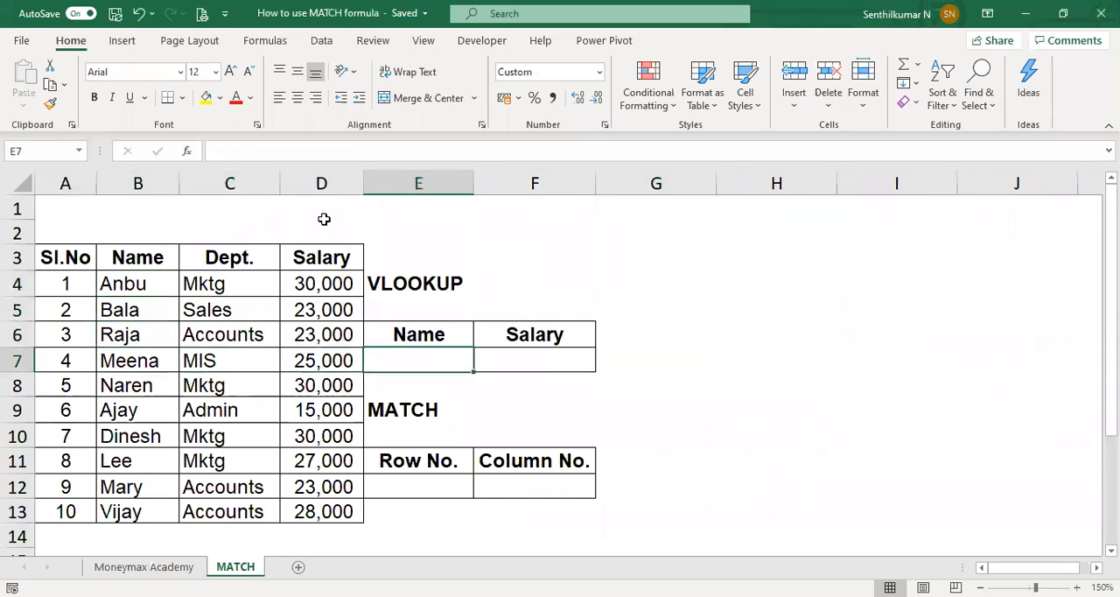
{"action": "type", "text": "Meena"}
{"action": "key", "text": "Tab"}
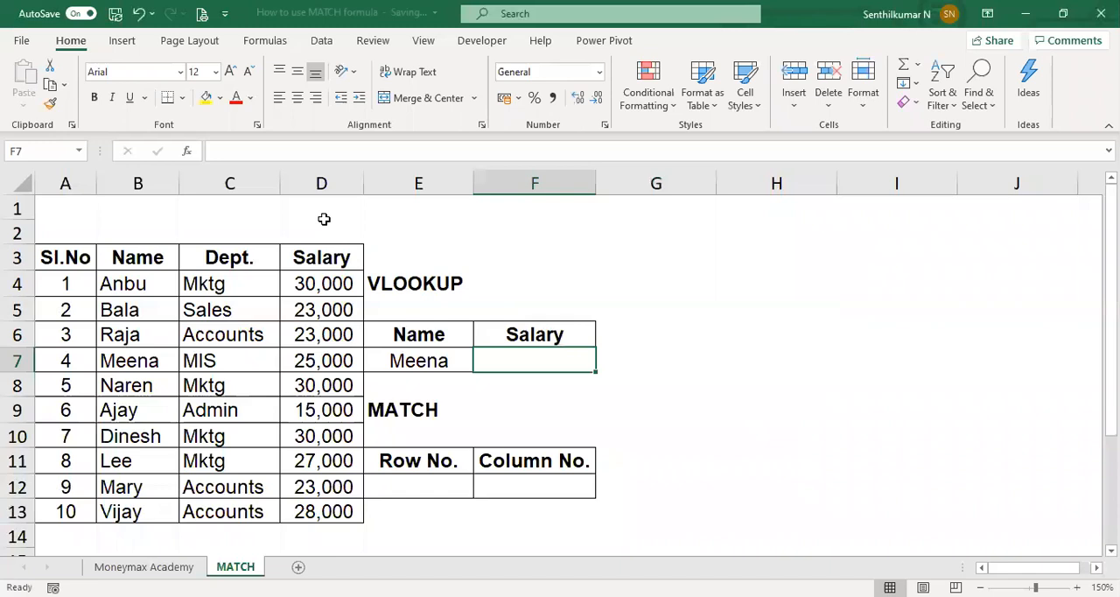
Step: Change the lookup result header in F6 to "Dept."
{"action": "key", "text": "Up"}
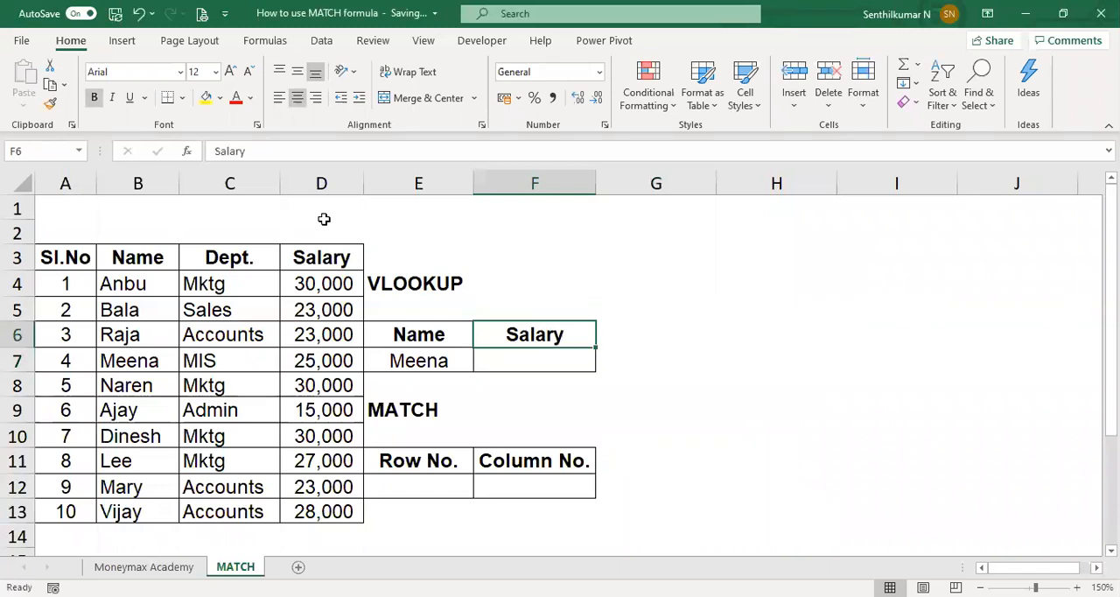
{"action": "type", "text": "Dept."}
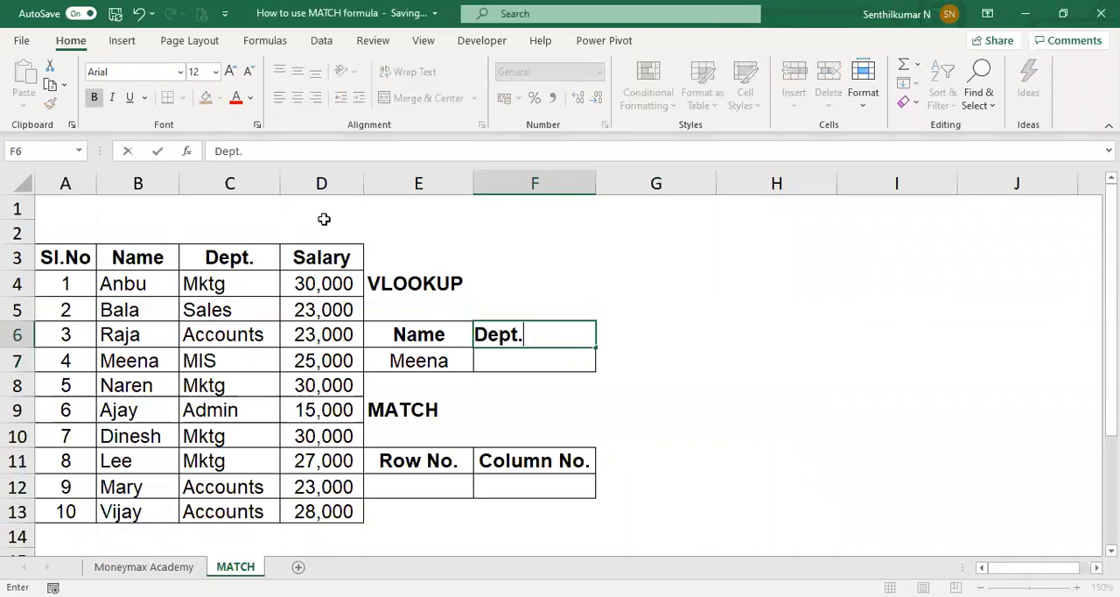
{"action": "key", "text": "Tab"}
{"action": "key", "text": "Return"}
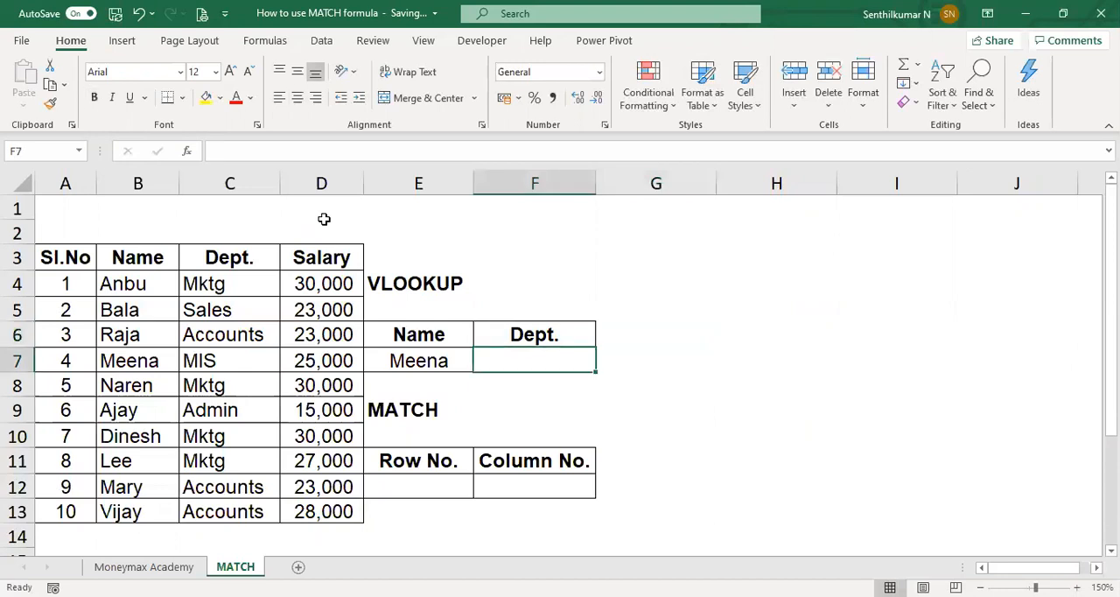
Step: Start a VLOOKUP formula in F7 with E7 as the lookup value and B3:D13 as the table array
{"action": "type", "text": "=v"}
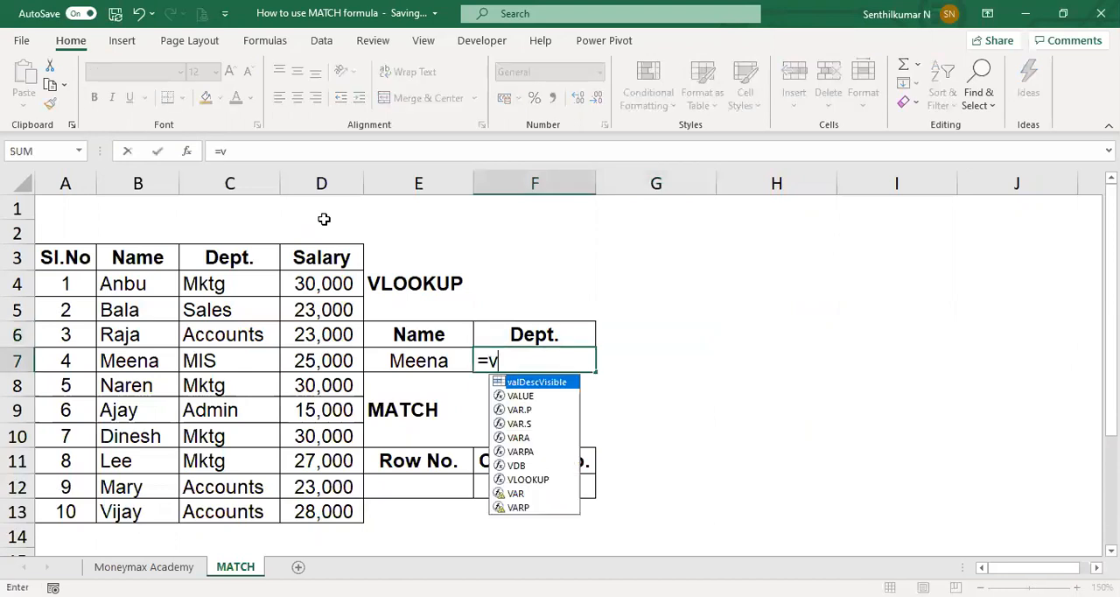
{"action": "type", "text": "l"}
{"action": "key", "text": "Tab"}
{"action": "key", "text": "Left"}
{"action": "type", "text": ","}
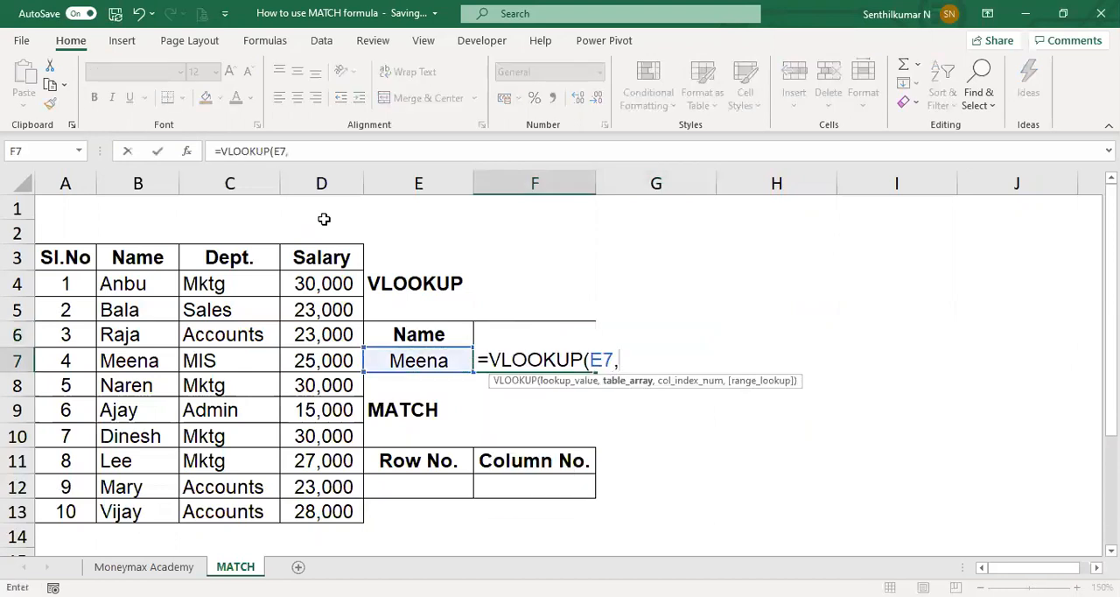
{"action": "left_click", "coordinate": [156, 265]}
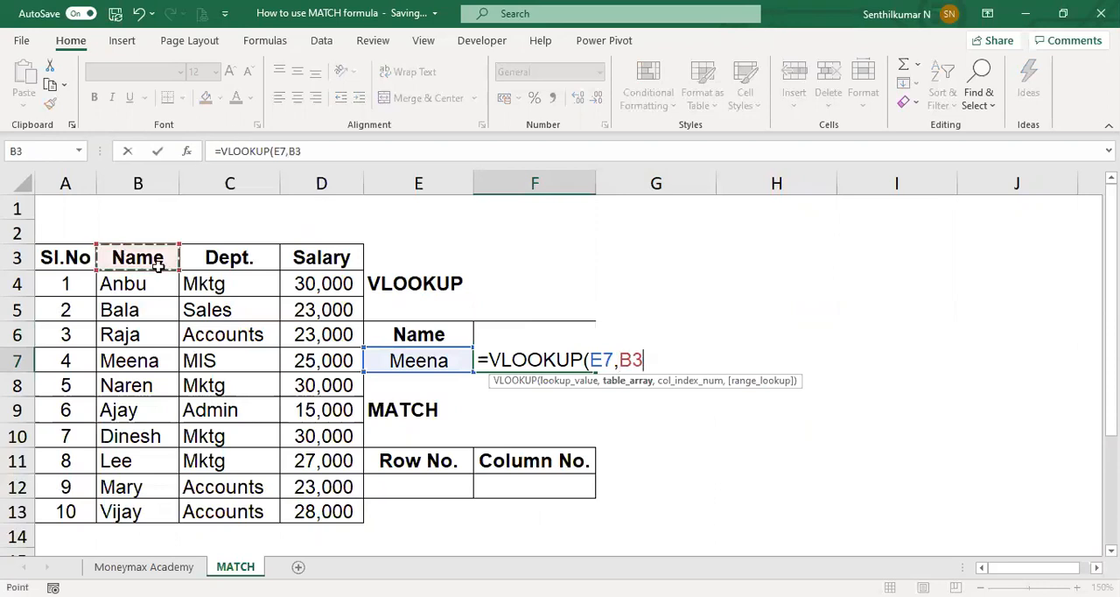
{"action": "left_click_drag", "start_coordinate": [158, 267], "coordinate": [328, 512]}
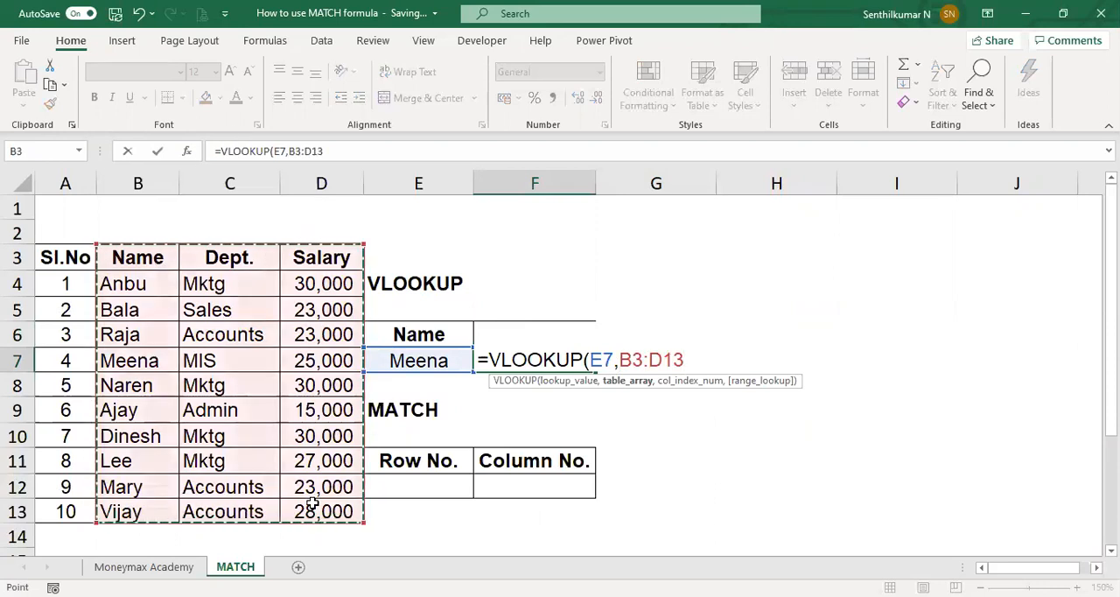
{"action": "type", "text": ","}
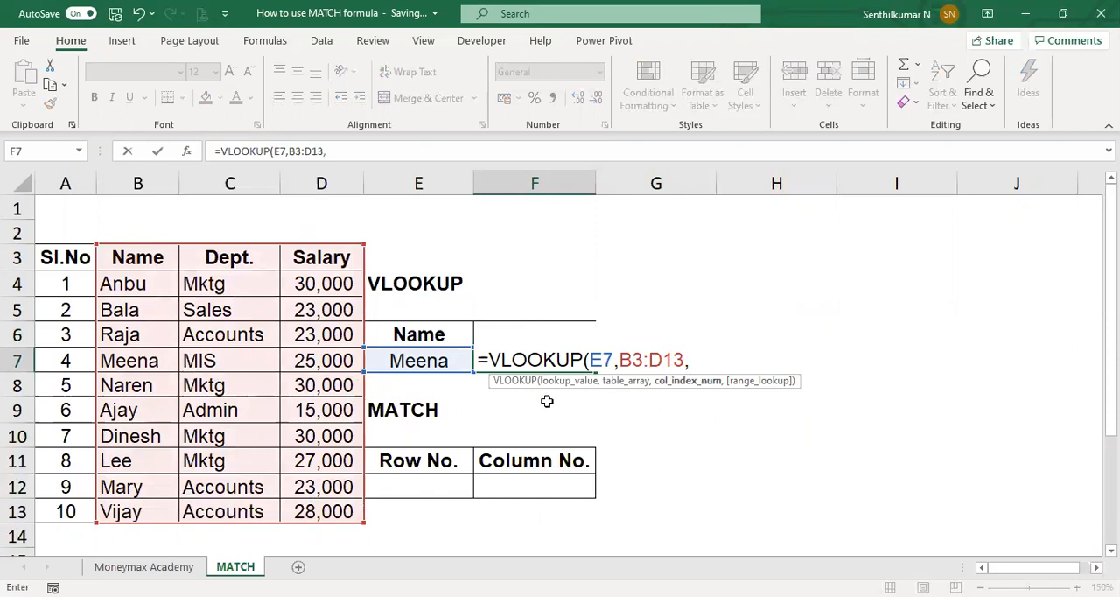
{"action": "type", "text": "2"}
Step: Complete the VLOOKUP with column index 2 and exact match (FALSE), and compare its result with the employee's source row
{"action": "type", "text": ","}
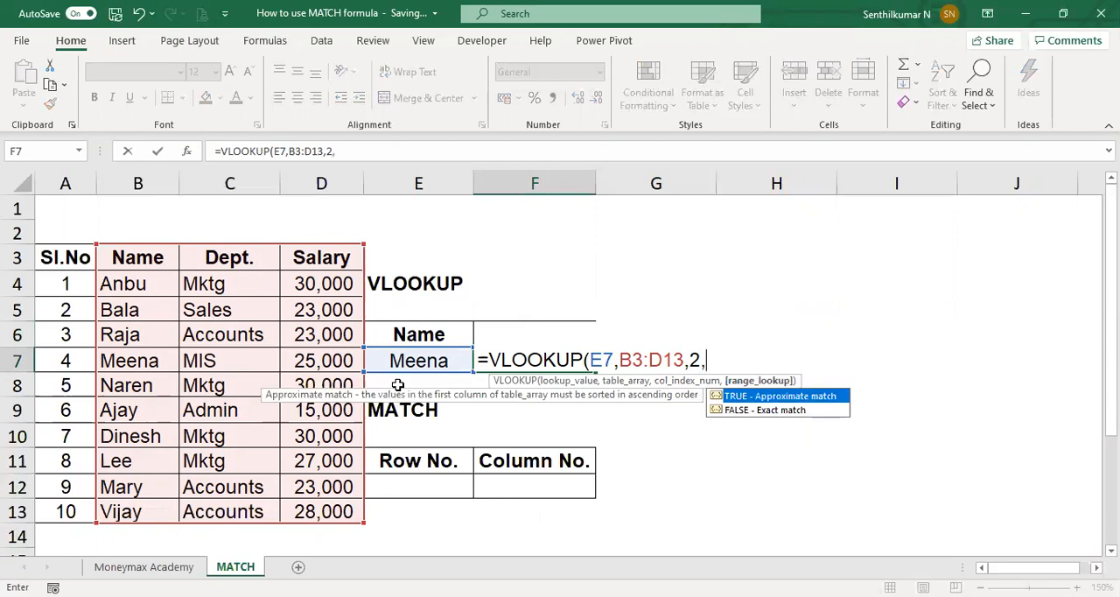
{"action": "key", "text": "Down"}
{"action": "key", "text": "Tab"}
{"action": "type", "text": ")"}
{"action": "key", "text": "Return"}
{"action": "key", "text": "Up"}
{"action": "key", "text": "Left"}
{"action": "key", "text": "Left"}
{"action": "key", "text": "Left"}
{"action": "key", "text": "Left"}
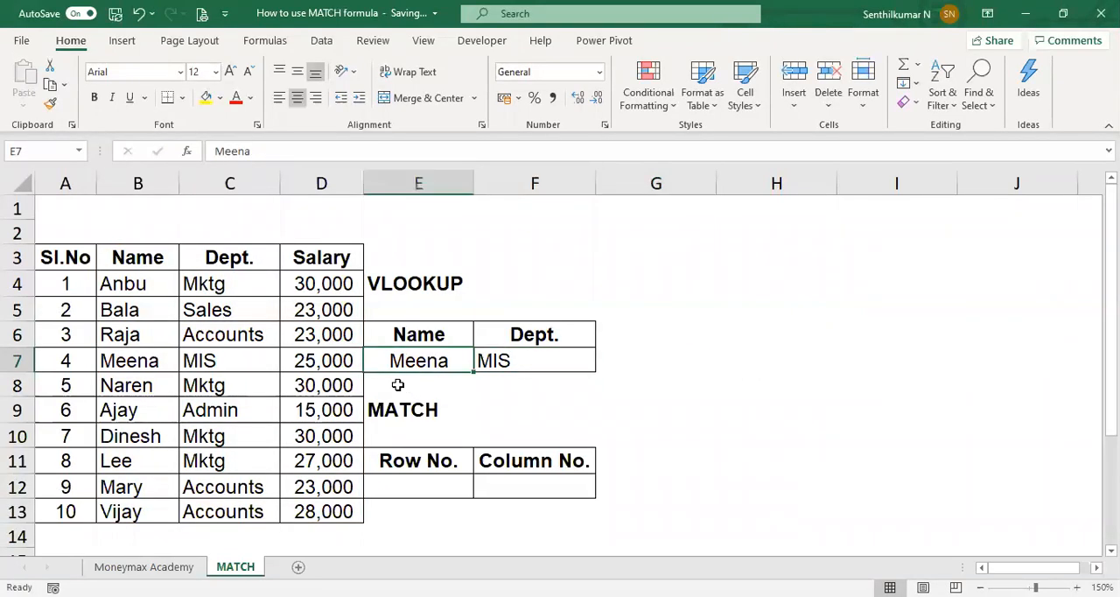
{"action": "key", "text": "shift+Right"}
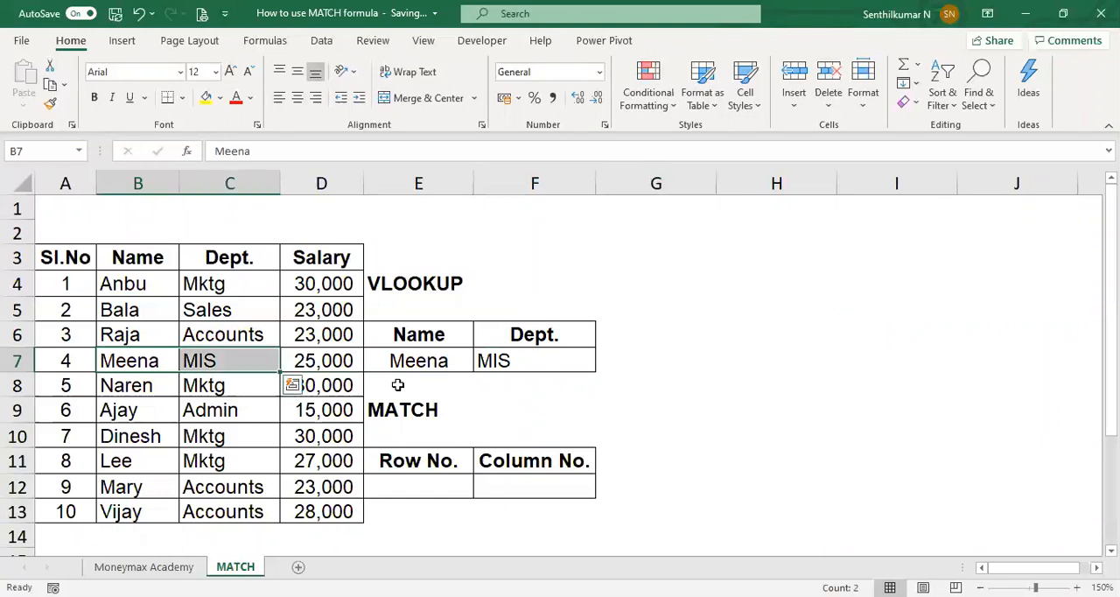
Step: Change the lookup result header in F6 to "Salary"
{"action": "key", "text": "Right"}
{"action": "key", "text": "Right"}
{"action": "key", "text": "Right"}
{"action": "key", "text": "Right"}
{"action": "key", "text": "Up"}
{"action": "type", "text": "S"}
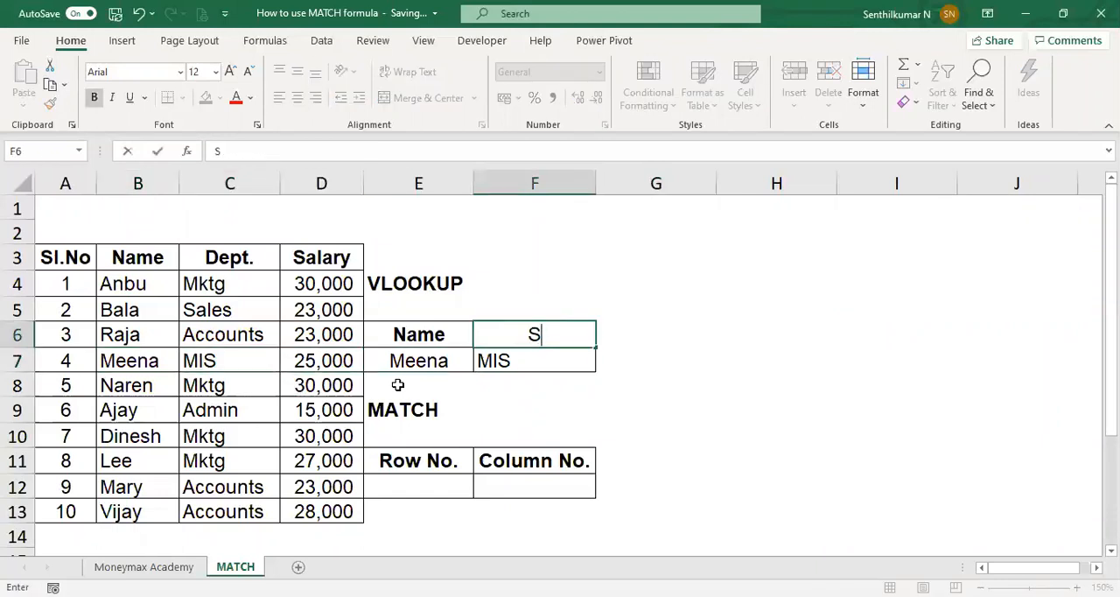
{"action": "type", "text": "alary"}
{"action": "key", "text": "Tab"}
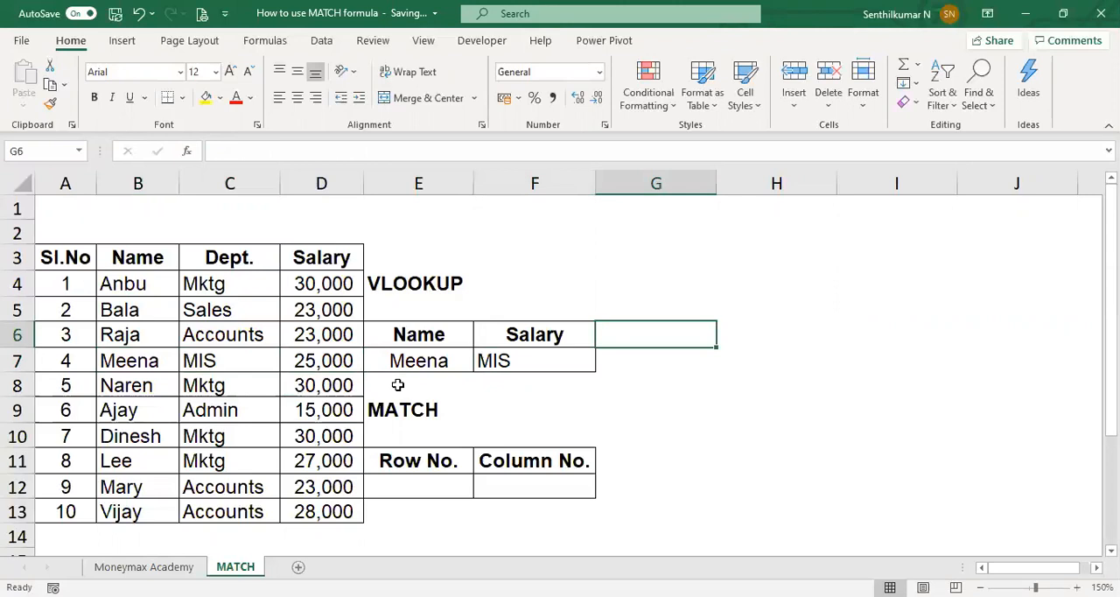
Step: Set the column index of the VLOOKUP in F7 to 3 and compare its result with the employee's source row B7:D7
{"action": "key", "text": "Return"}
{"action": "key", "text": "F2"}
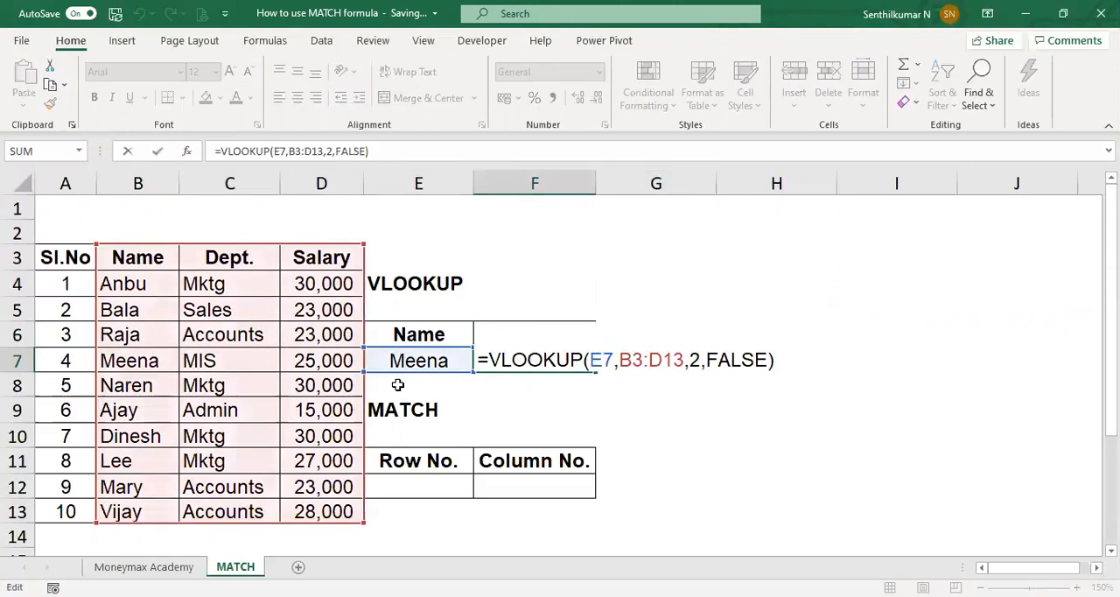
{"action": "key", "text": "Left"}
{"action": "key", "text": "Left"}
{"action": "key", "text": "Left"}
{"action": "key", "text": "Left"}
{"action": "key", "text": "Left"}
{"action": "key", "text": "Left"}
{"action": "key", "text": "Left"}
{"action": "key", "text": "BackSpace"}
{"action": "type", "text": "3"}
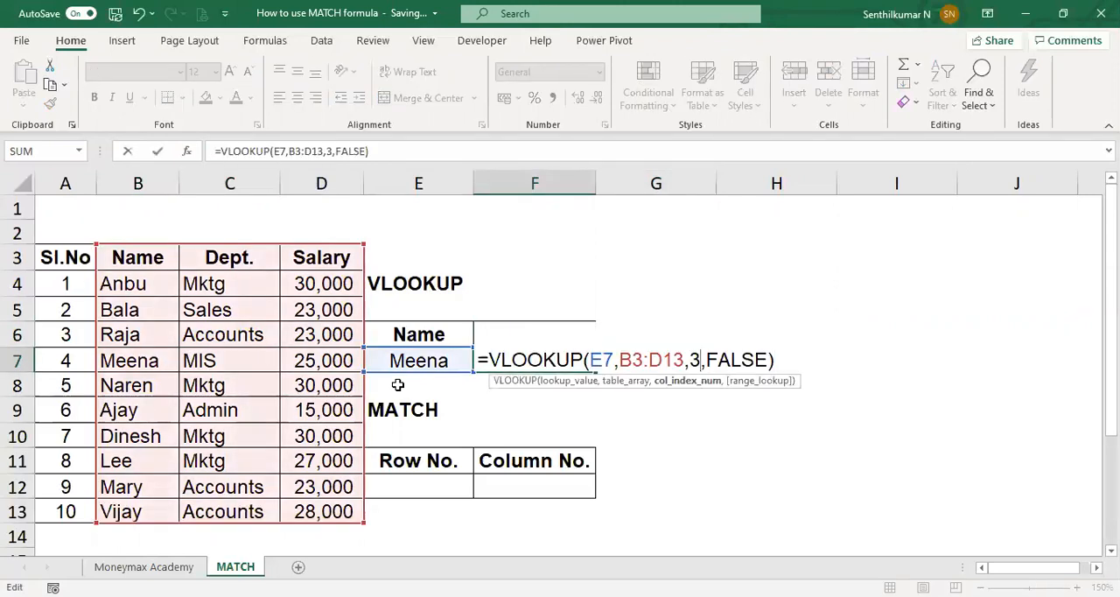
{"action": "key", "text": "Return"}
{"action": "key", "text": "Up"}
{"action": "key", "text": "Left"}
{"action": "key", "text": "Left"}
{"action": "key", "text": "Left"}
{"action": "key", "text": "Left"}
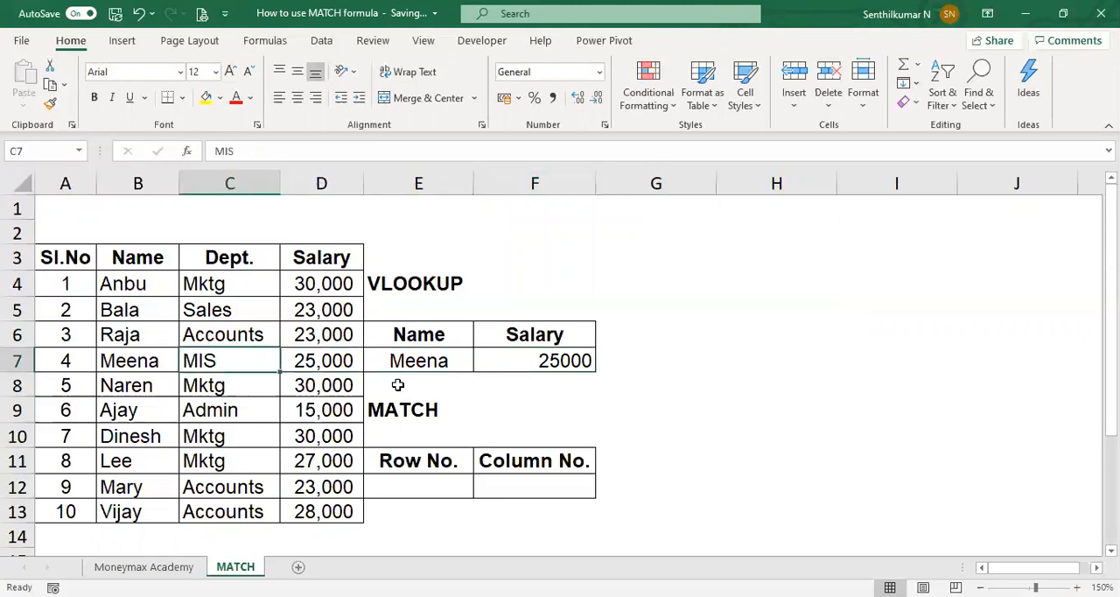
{"action": "key", "text": "shift+Right"}
{"action": "key", "text": "shift+Right"}
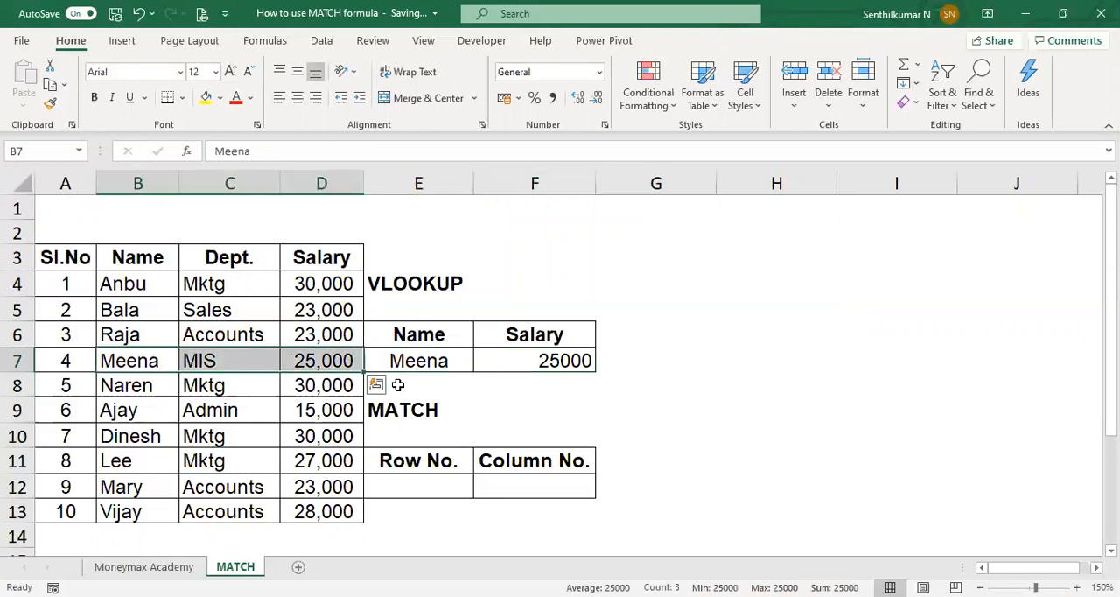
Step: Insert a new column before Dept. and enter the header "DOJ" in C3
{"action": "key", "text": "Right"}
{"action": "key", "text": "ctrl+space"}
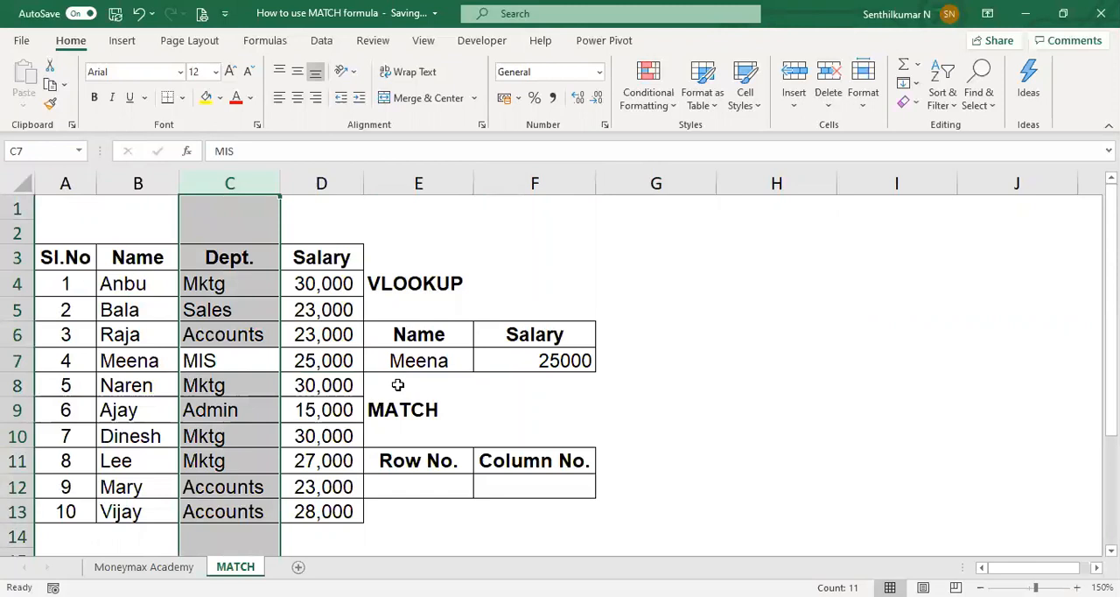
{"action": "key", "text": "ctrl+plus"}
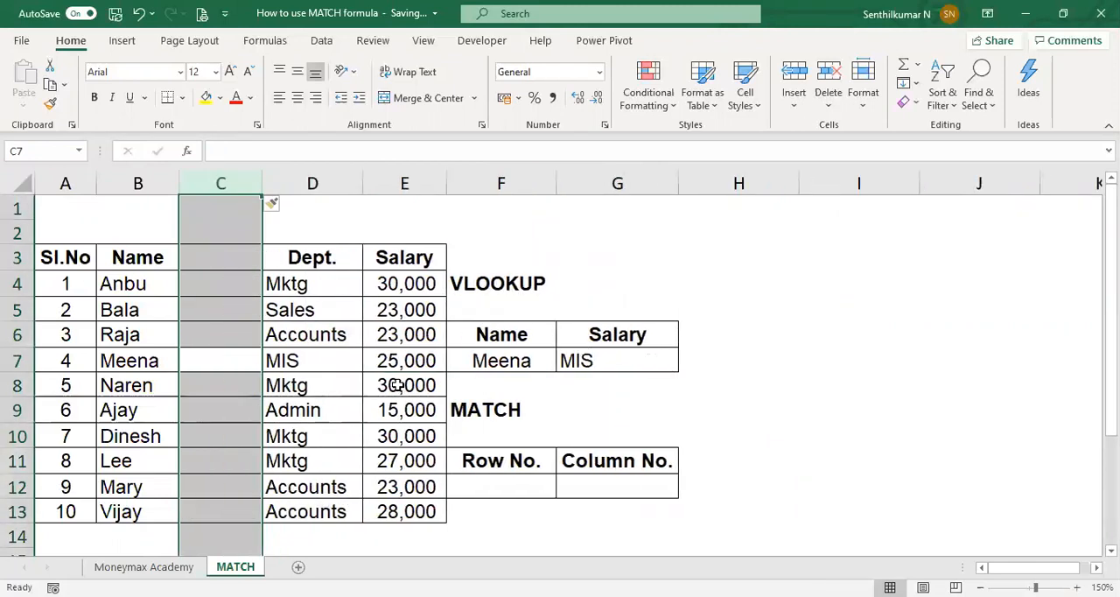
{"action": "key", "text": "Up"}
{"action": "key", "text": "Up"}
{"action": "key", "text": "Up"}
{"action": "key", "text": "Up"}
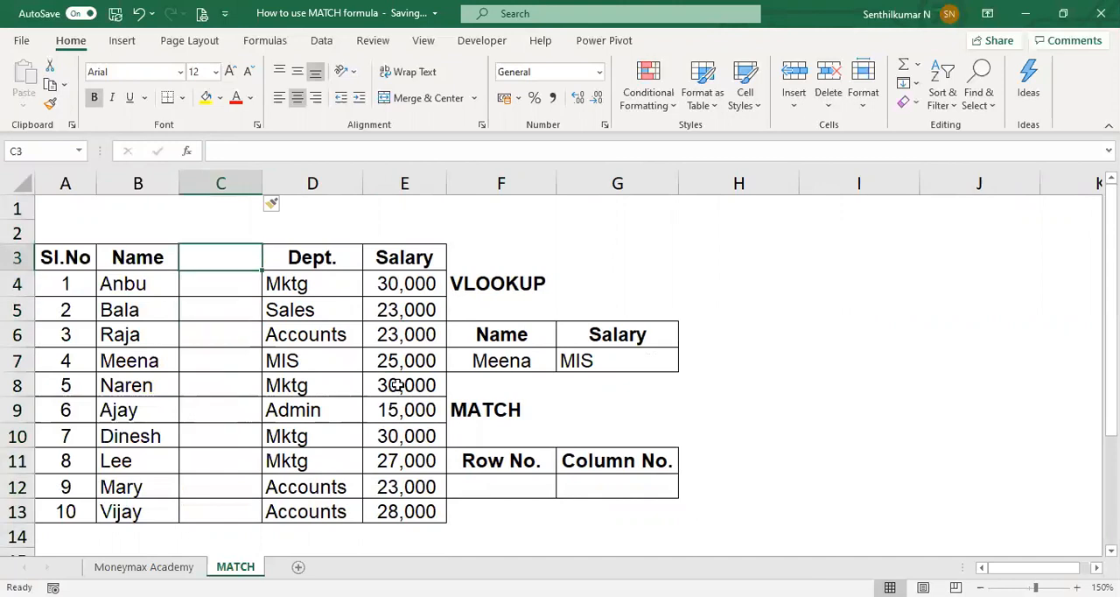
{"action": "type", "text": "DOJ"}
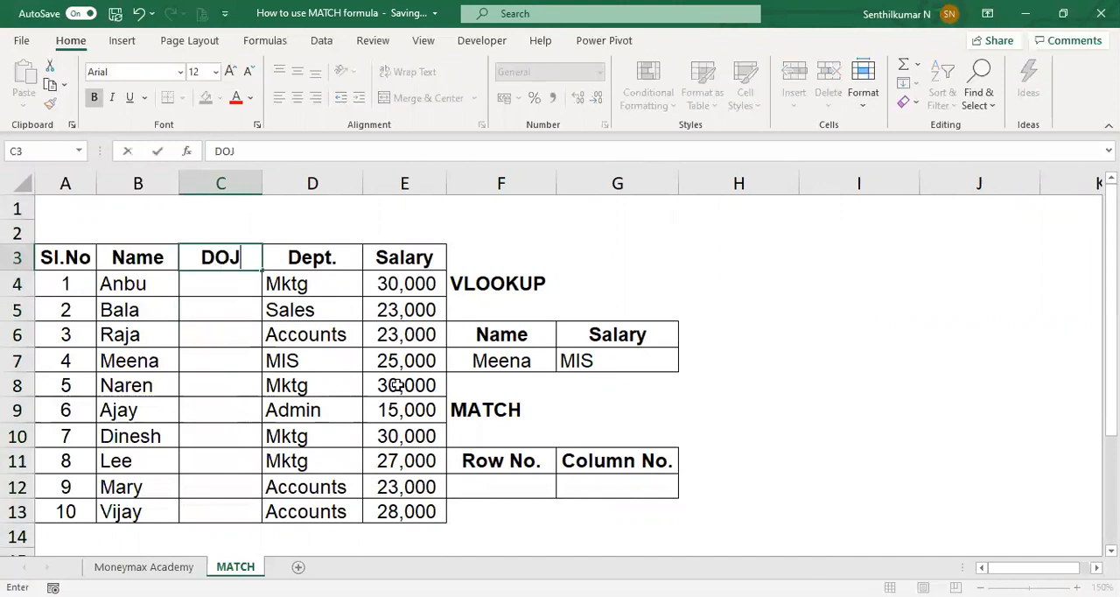
{"action": "key", "text": "Return"}
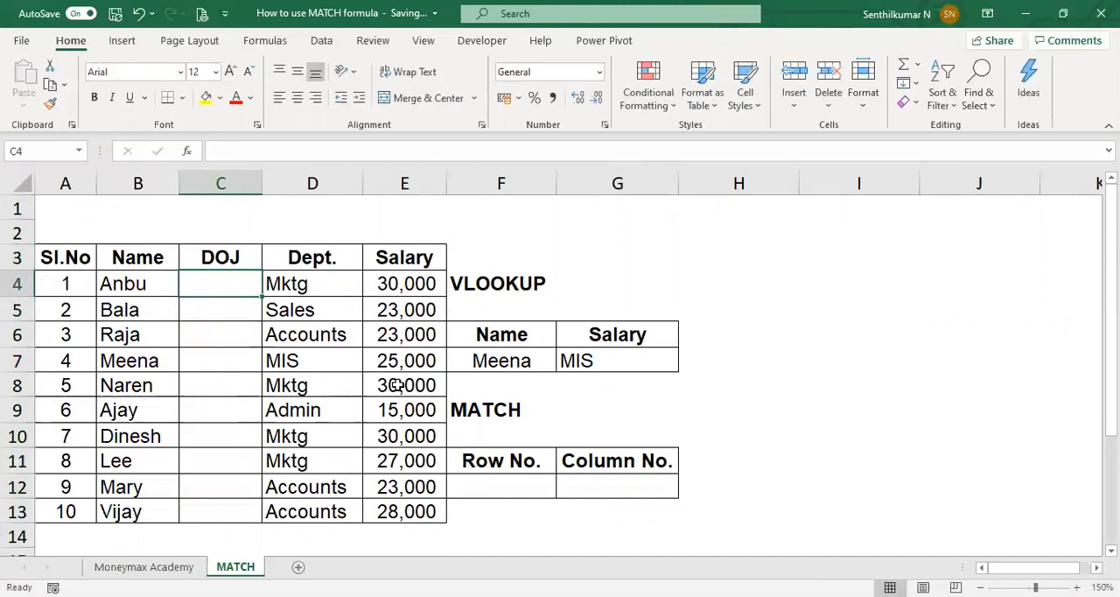
Step: Set the column index of the VLOOKUP in G7 to 4
{"action": "key", "text": "Down"}
{"action": "key", "text": "Down"}
{"action": "key", "text": "Down"}
{"action": "key", "text": "Down"}
{"action": "key", "text": "Down"}
{"action": "key", "text": "Down"}
{"action": "key", "text": "Down"}
{"action": "key", "text": "Up"}
{"action": "key", "text": "Up"}
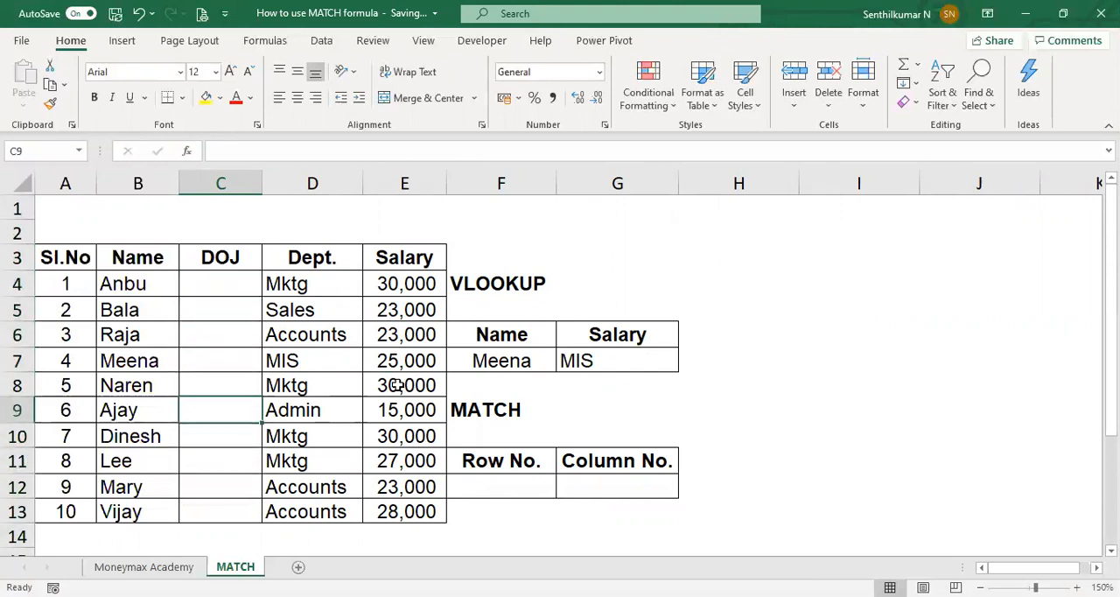
{"action": "key", "text": "Up"}
{"action": "key", "text": "Up"}
{"action": "key", "text": "Right"}
{"action": "key", "text": "Right"}
{"action": "key", "text": "Right"}
{"action": "key", "text": "Right"}
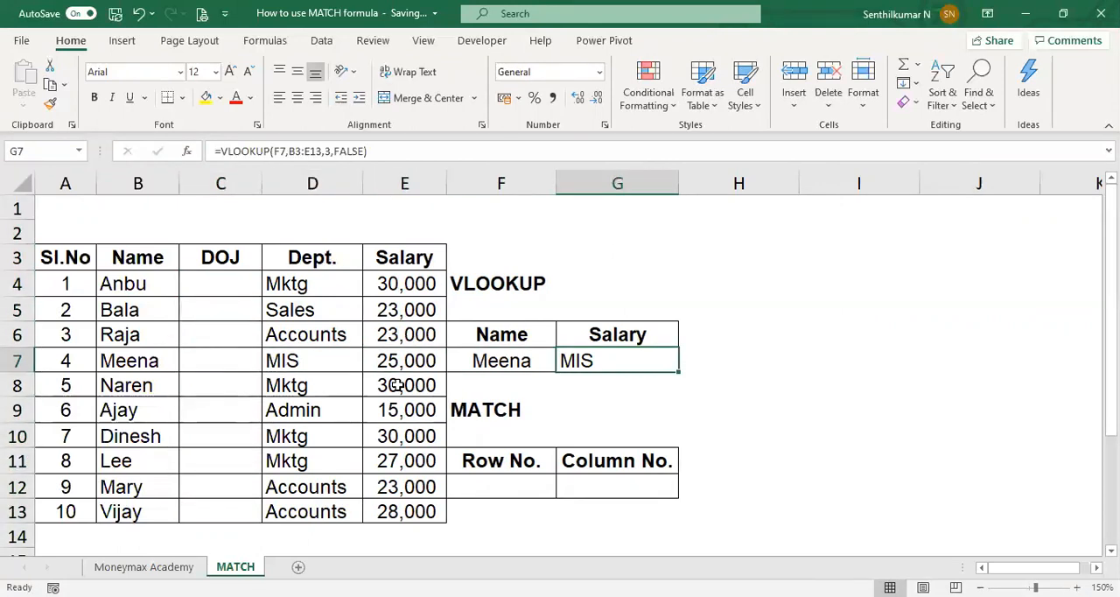
{"action": "key", "text": "F2"}
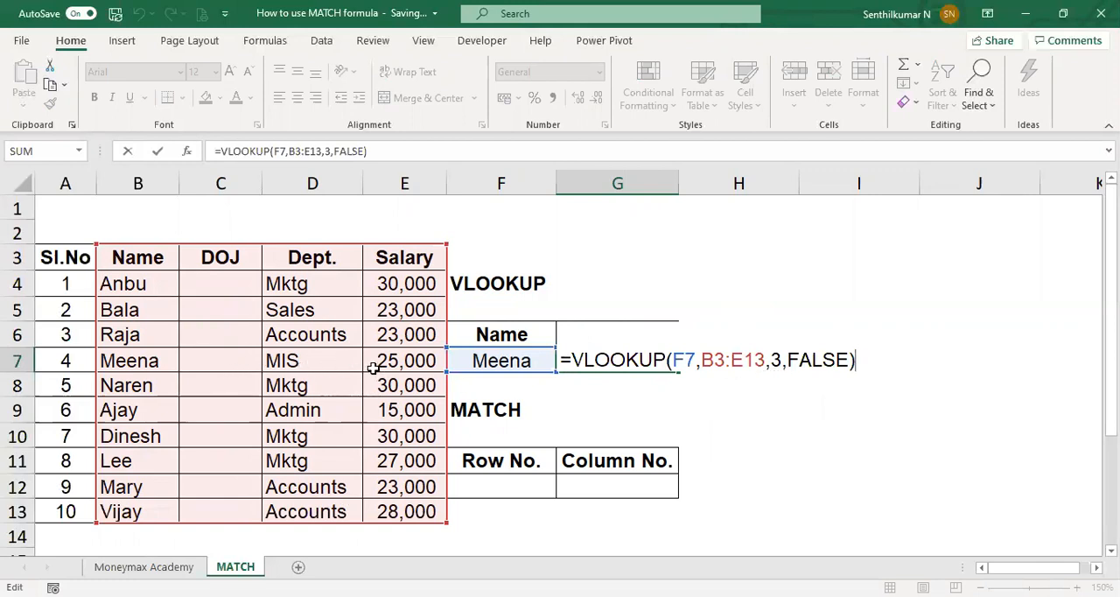
{"action": "left_click", "coordinate": [777, 360]}
{"action": "key", "text": "BackSpace"}
{"action": "type", "text": "4"}
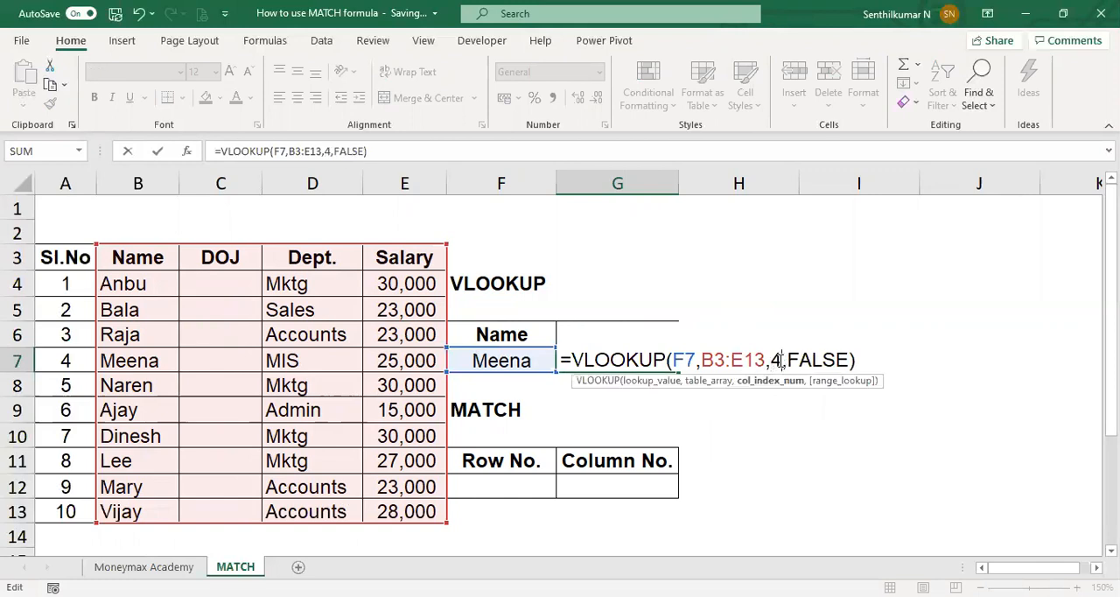
{"action": "key", "text": "Return"}
{"action": "key", "text": "Up"}
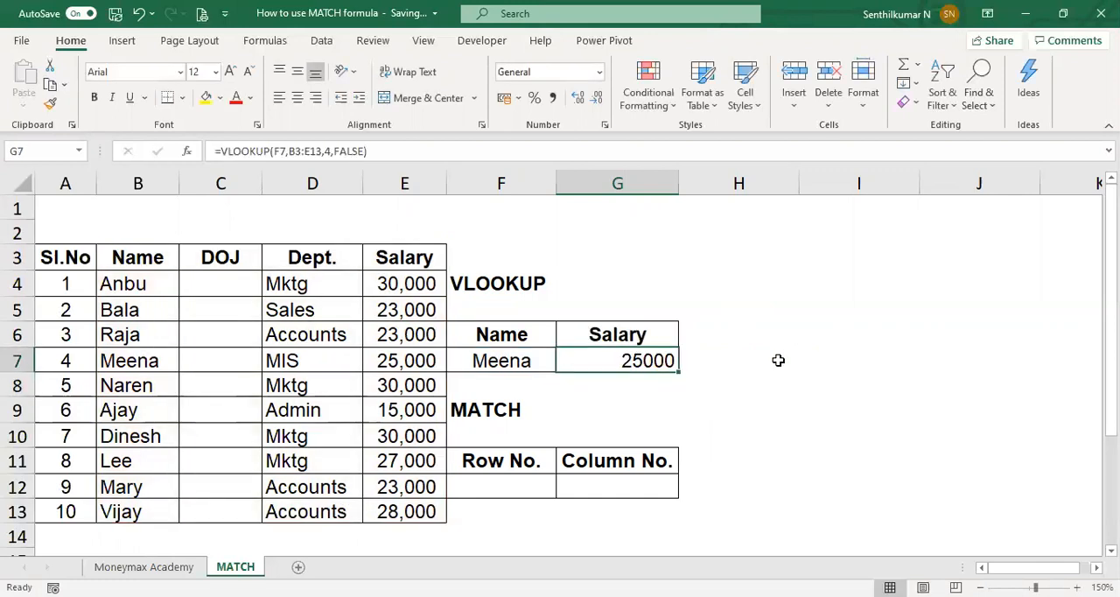
Step: Show the text of the G7 lookup formula in H7 with =FORMULATEXT(G7), and check it against the table row
{"action": "left_click", "coordinate": [778, 360]}
{"action": "type", "text": "=FORMULATEXT(G7"}
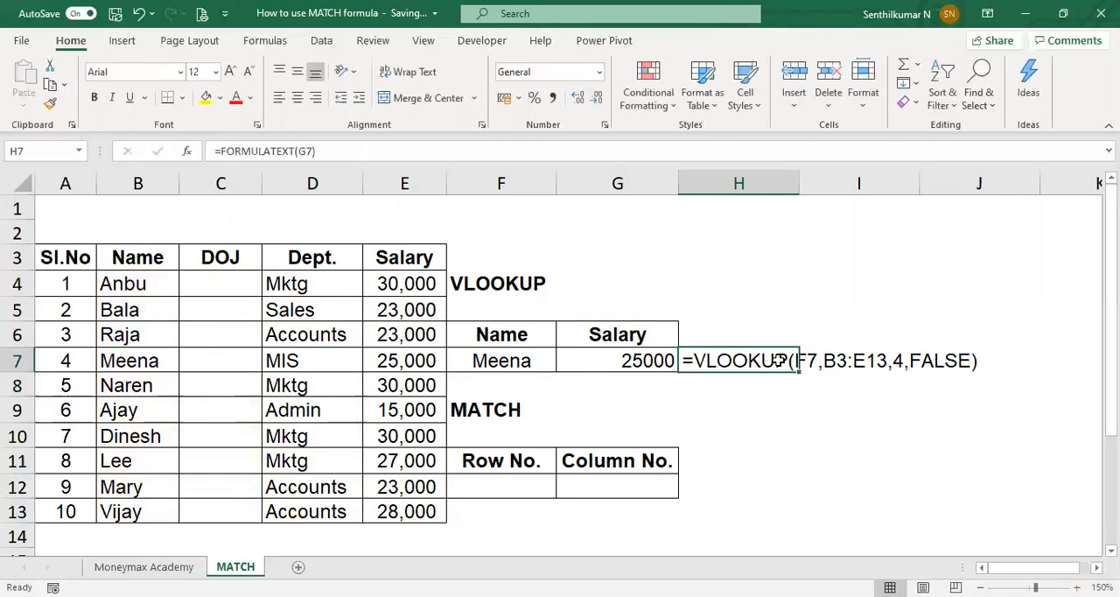
{"action": "key", "text": "Left"}
{"action": "key", "text": "Left"}
{"action": "key", "text": "Left"}
{"action": "key", "text": "Left"}
{"action": "key", "text": "Left"}
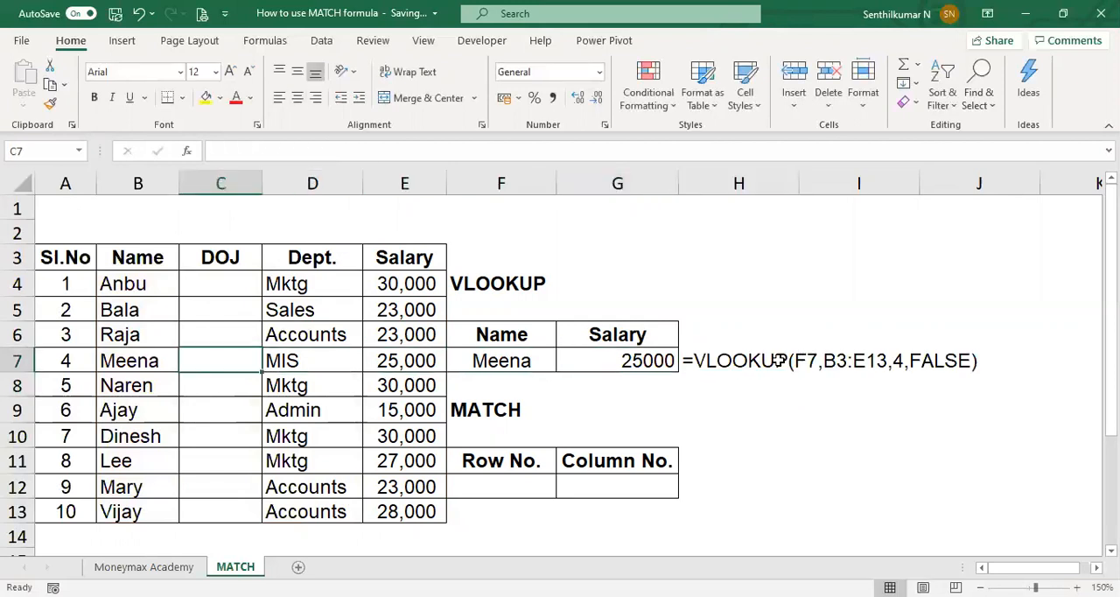
{"action": "key", "text": "Right"}
{"action": "key", "text": "Right"}
{"action": "key", "text": "Right"}
{"action": "key", "text": "Right"}
{"action": "key", "text": "Right"}
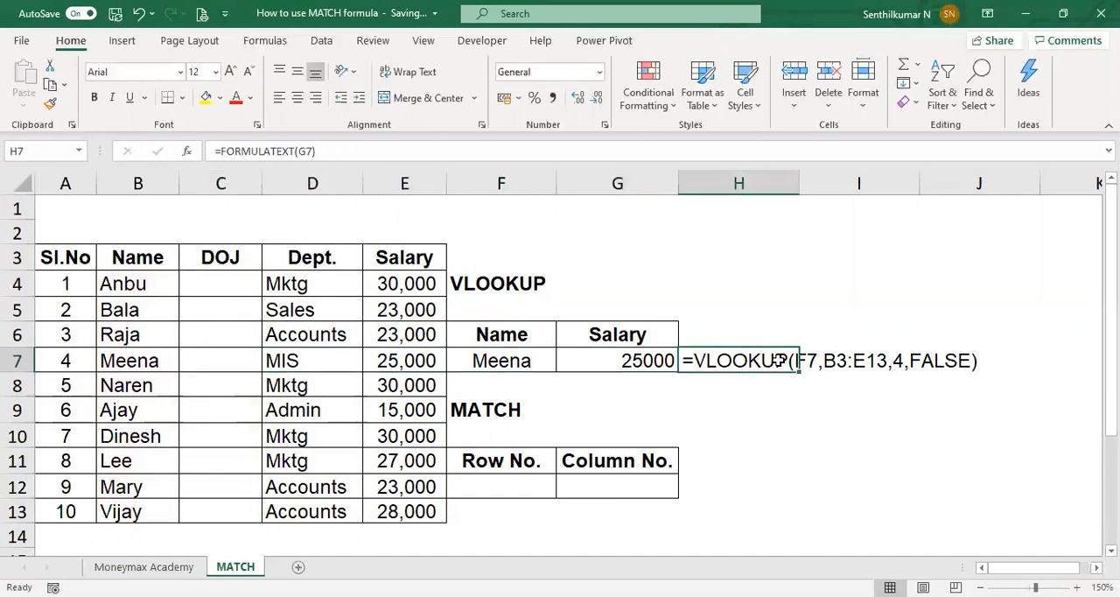
Step: Delete the DOJ column from the employee table
{"action": "key", "text": "Left"}
{"action": "key", "text": "Left"}
{"action": "key", "text": "Left"}
{"action": "key", "text": "Left"}
{"action": "key", "text": "Left"}
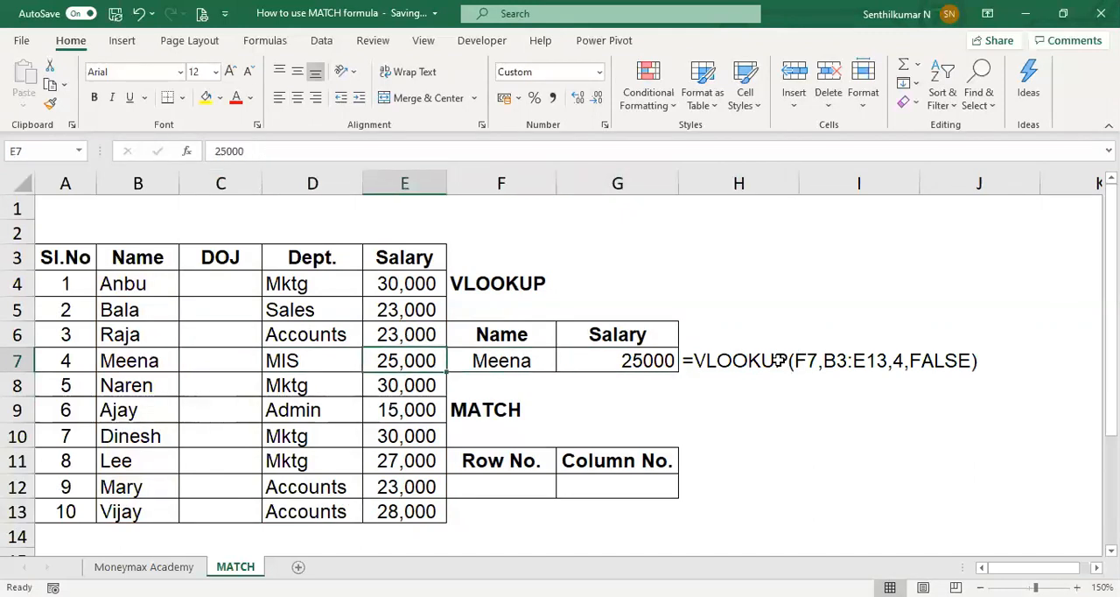
{"action": "key", "text": "ctrl+space"}
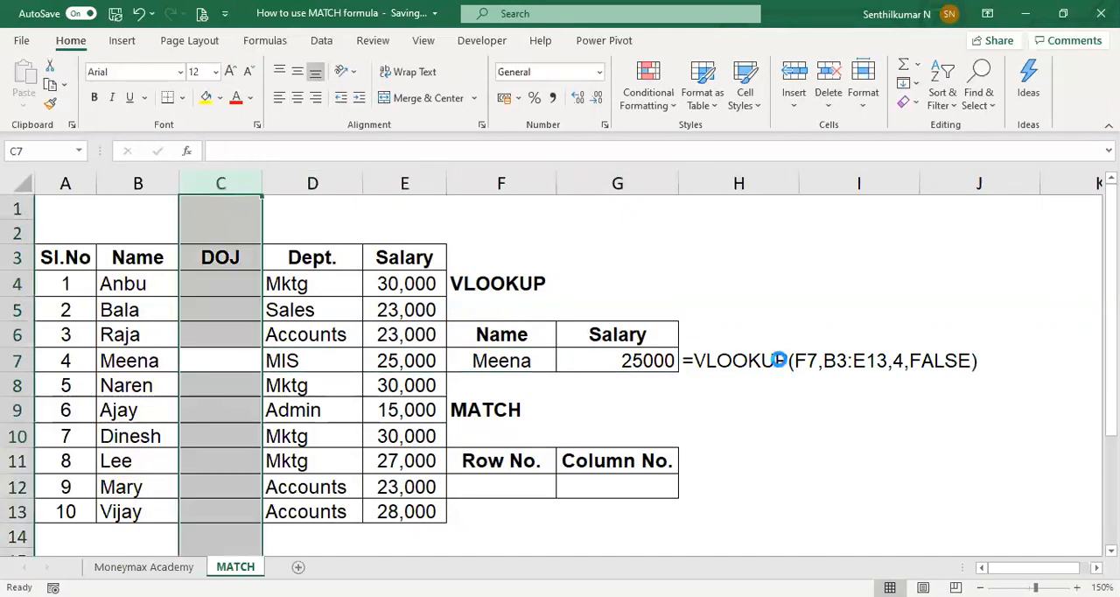
{"action": "key", "text": "ctrl+minus"}
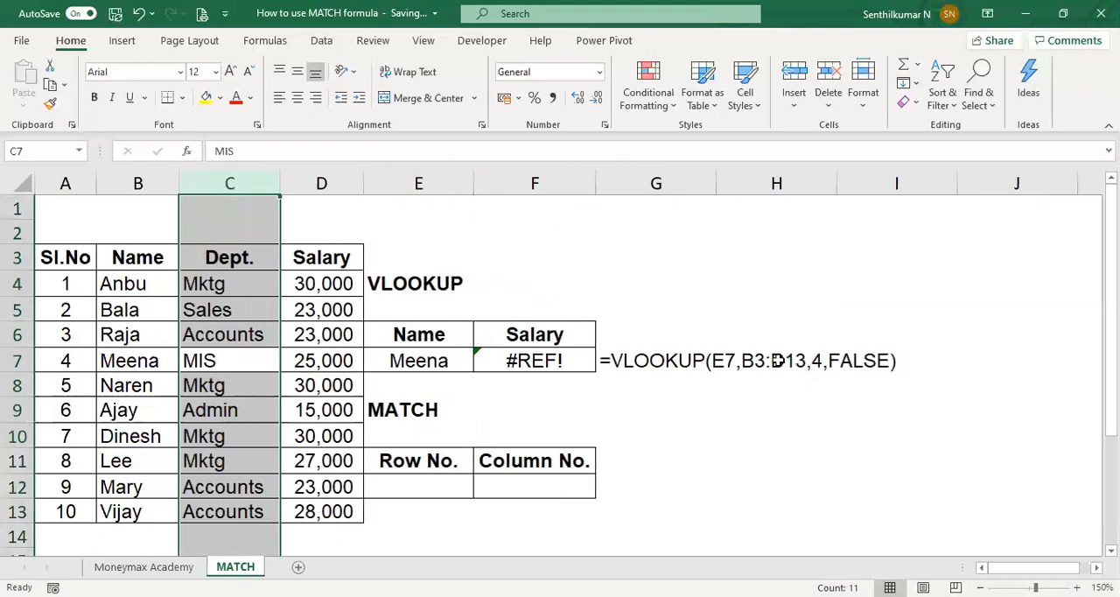
Step: Set the column index of the VLOOKUP in F7 to 3
{"action": "key", "text": "Right"}
{"action": "key", "text": "Right"}
{"action": "key", "text": "Right"}
{"action": "key", "text": "F2"}
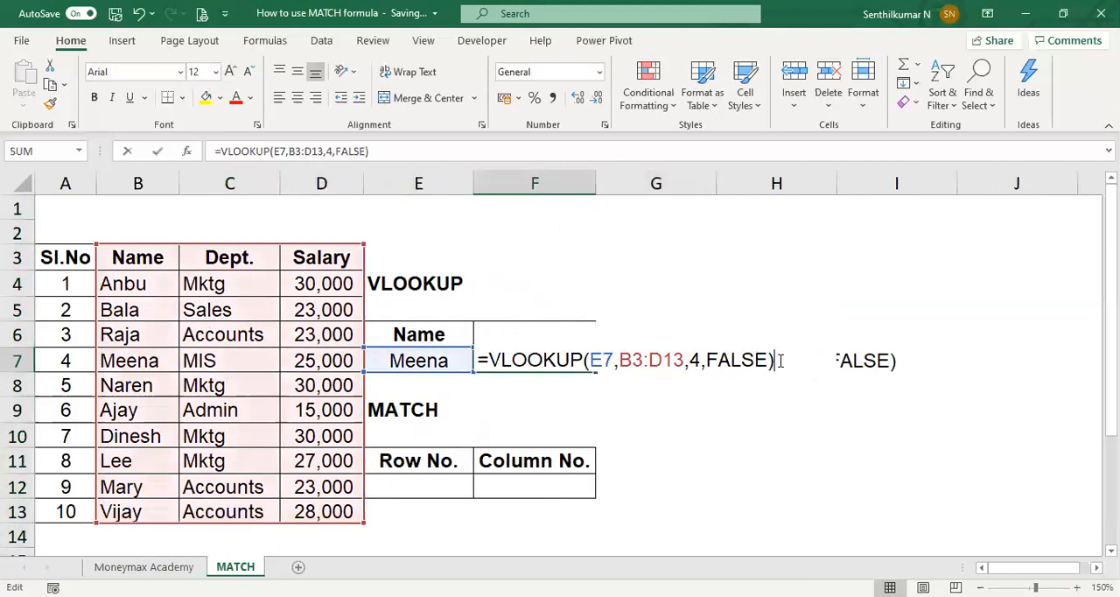
{"action": "key", "text": "Left"}
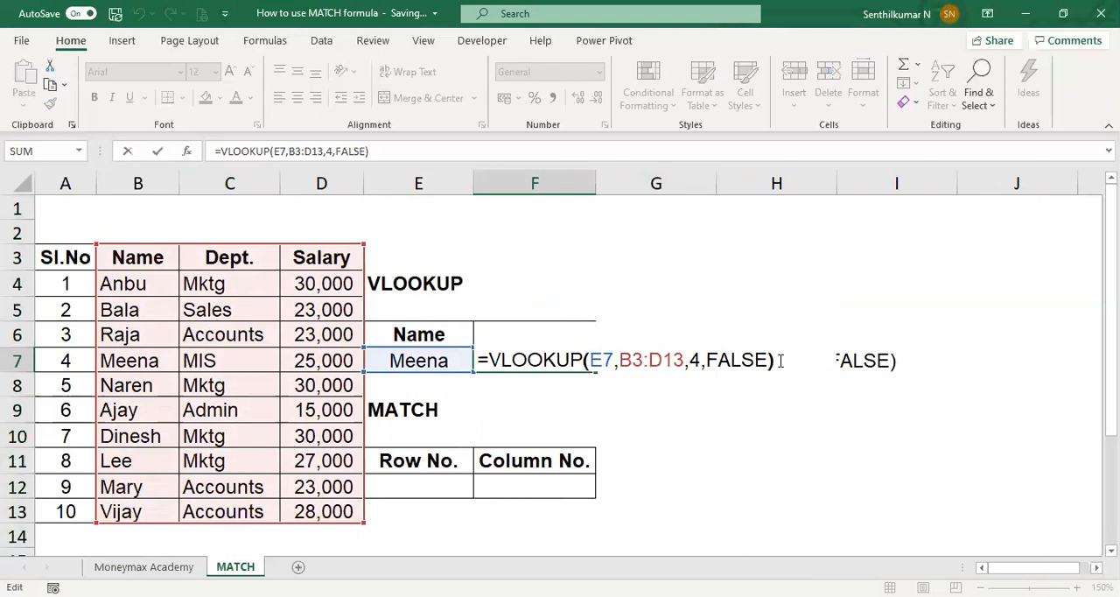
{"action": "key", "text": "Left"}
{"action": "key", "text": "Left"}
{"action": "key", "text": "Left"}
{"action": "key", "text": "Left"}
{"action": "key", "text": "Left"}
{"action": "key", "text": "Left"}
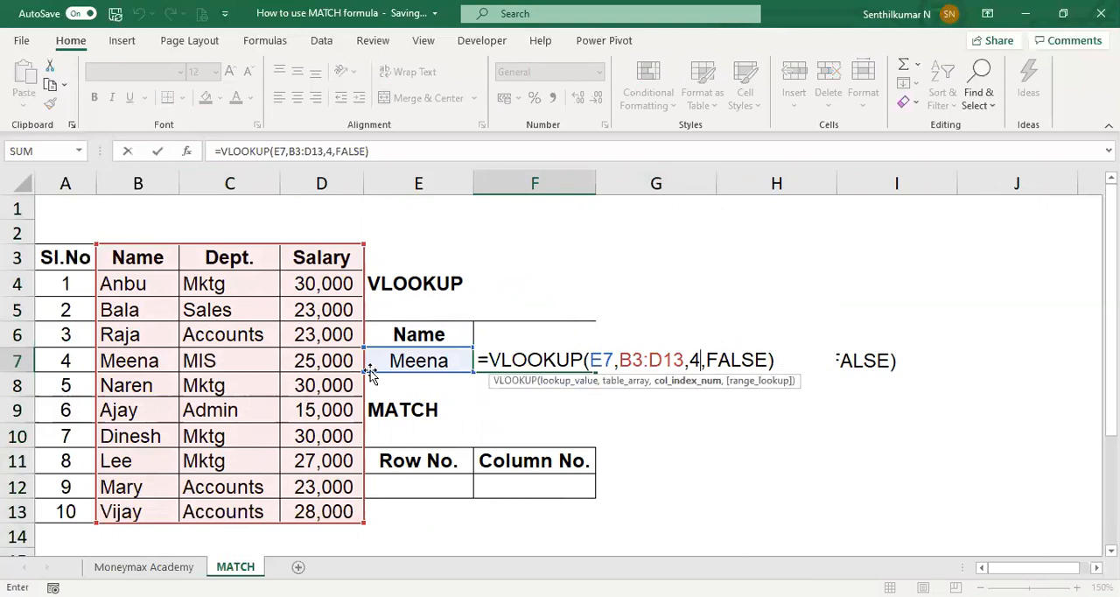
{"action": "key", "text": "BackSpace"}
{"action": "type", "text": "3"}
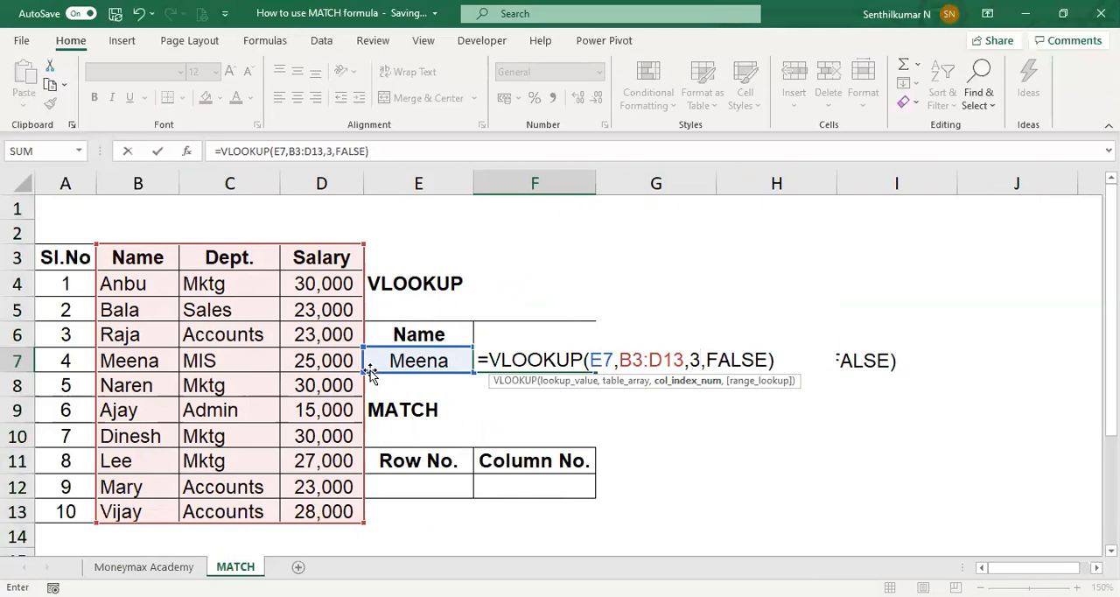
{"action": "key", "text": "Return"}
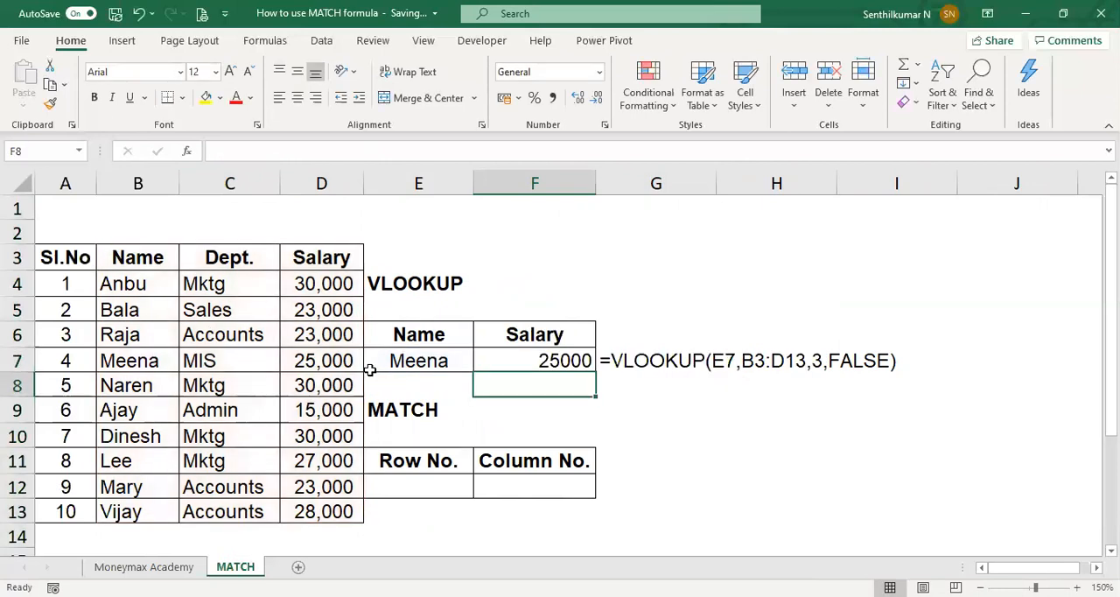
Step: Delete the Dept. column from the employee table
{"action": "left_click", "coordinate": [369, 369]}
{"action": "key", "text": "Left"}
{"action": "key", "text": "Left"}
{"action": "key", "text": "ctrl+space"}
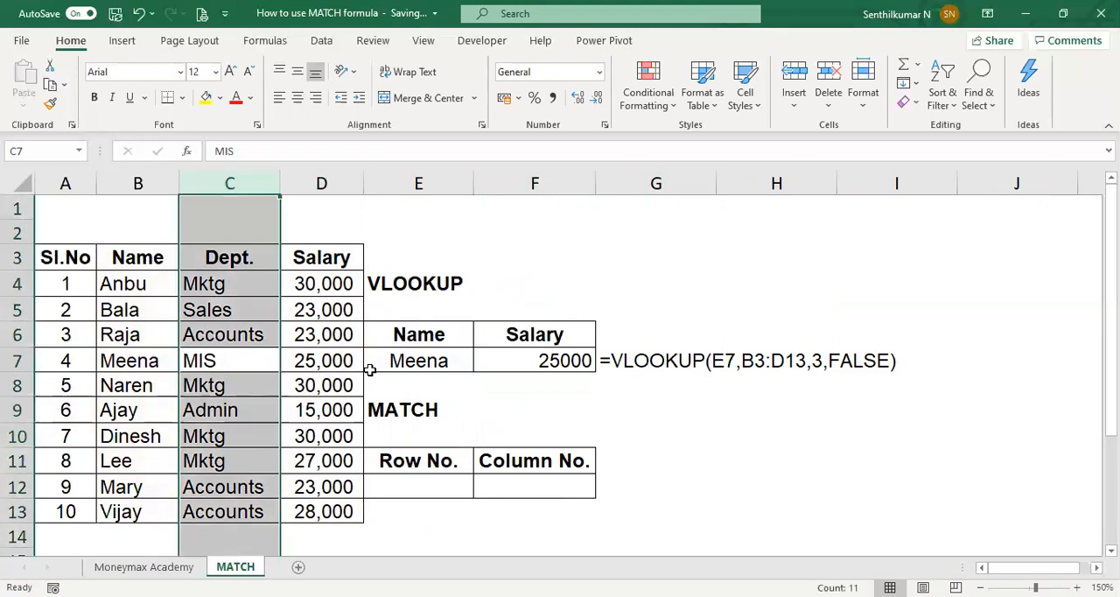
{"action": "key", "text": "ctrl+minus"}
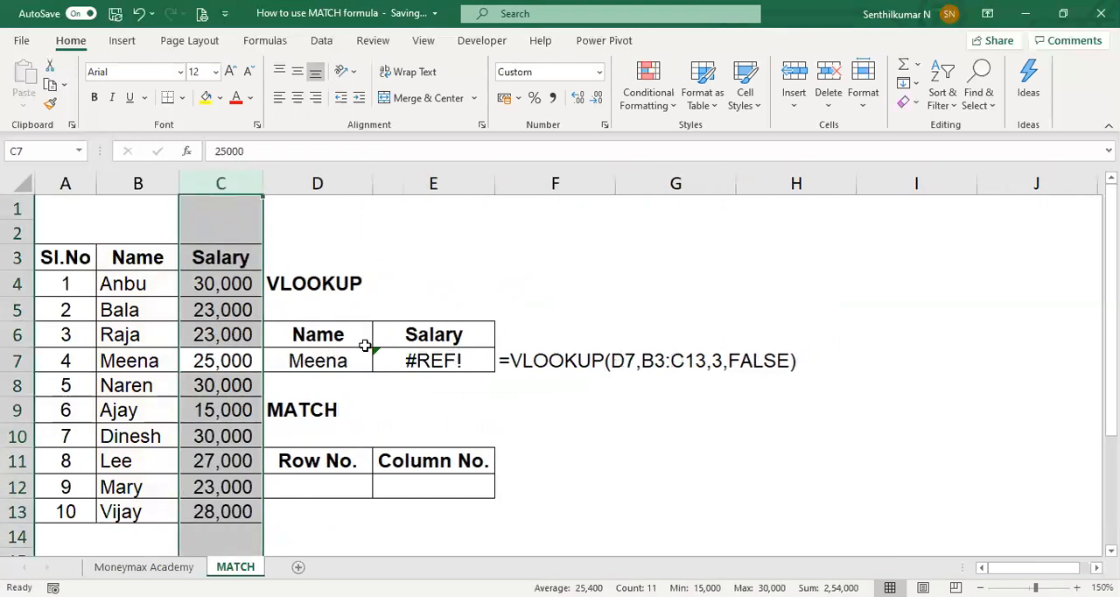
Step: Set the column index of the VLOOKUP in E7 to 2
{"action": "key", "text": "Right"}
{"action": "key", "text": "Right"}
{"action": "key", "text": "Right"}
{"action": "key", "text": "Right"}
{"action": "key", "text": "Left"}
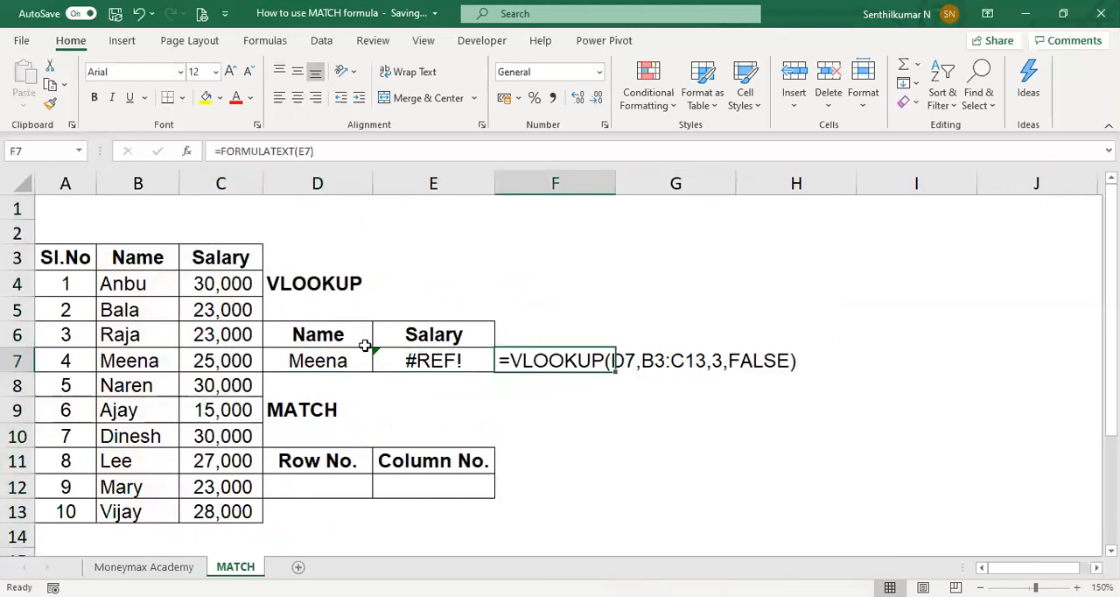
{"action": "key", "text": "F2"}
{"action": "key", "text": "Escape"}
{"action": "key", "text": "Left"}
{"action": "key", "text": "F2"}
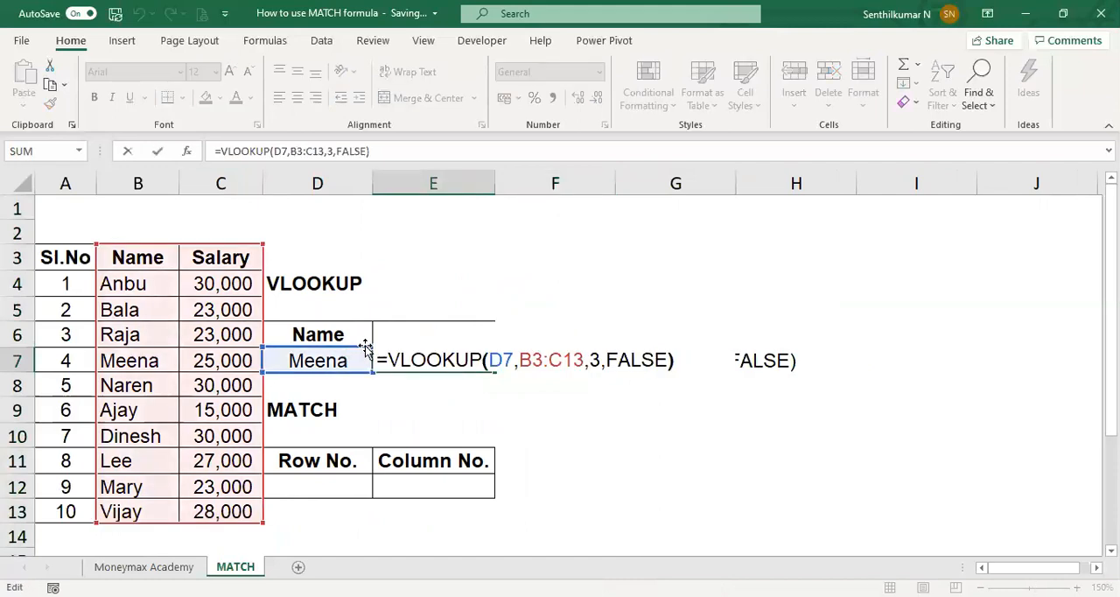
{"action": "key", "text": "Left"}
{"action": "key", "text": "Left"}
{"action": "key", "text": "Left"}
{"action": "key", "text": "Left"}
{"action": "key", "text": "Left"}
{"action": "key", "text": "Left"}
{"action": "key", "text": "Left"}
{"action": "key", "text": "BackSpace"}
{"action": "type", "text": "2"}
{"action": "key", "text": "Return"}
{"action": "key", "text": "Up"}
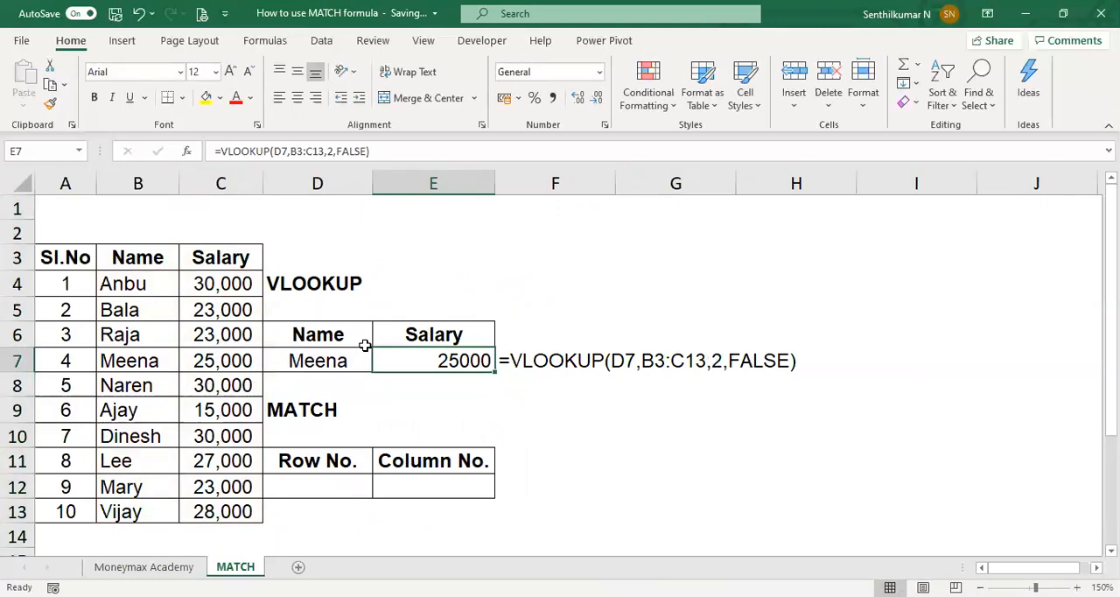
Step: Compare the lookup with the employee's source row, and undo the column index change and the Dept. column deletion
{"action": "key", "text": "Left"}
{"action": "key", "text": "Left"}
{"action": "key", "text": "Left"}
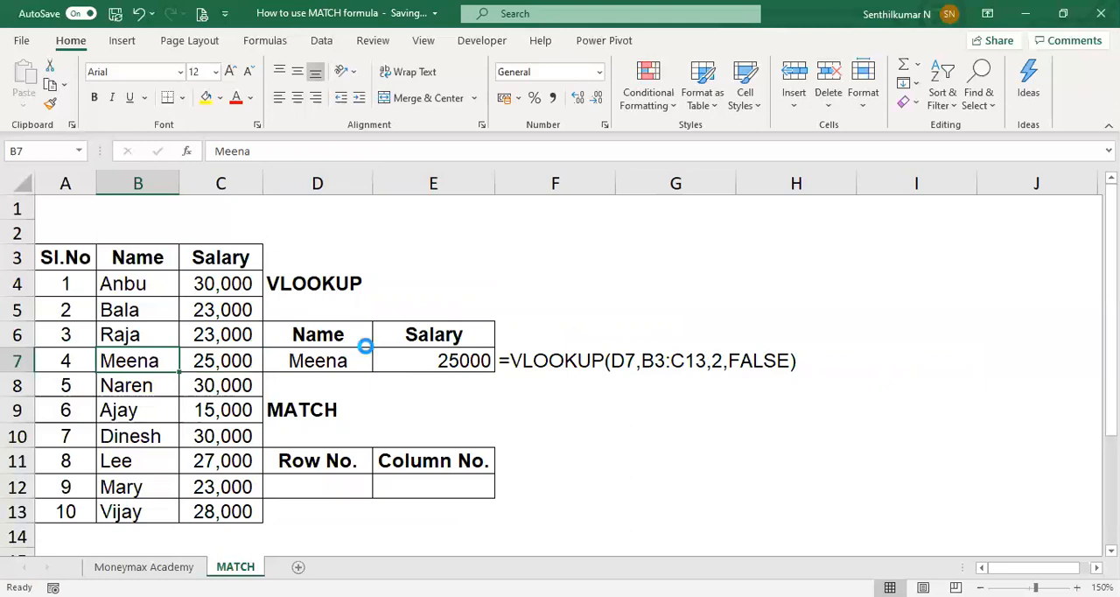
{"action": "key", "text": "ctrl+z"}
{"action": "key", "text": "ctrl+z"}
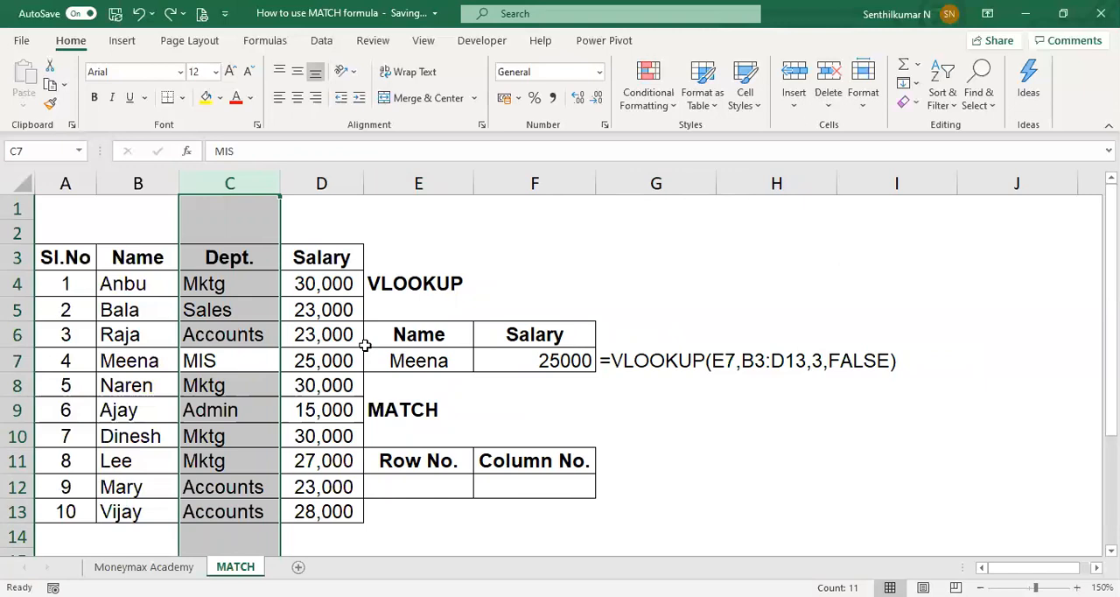
Step: Examine the VLOOKUP in F7 and its formula text in G7 against the Salary value in the employee's row
{"action": "key", "text": "Right"}
{"action": "key", "text": "Right"}
{"action": "key", "text": "Right"}
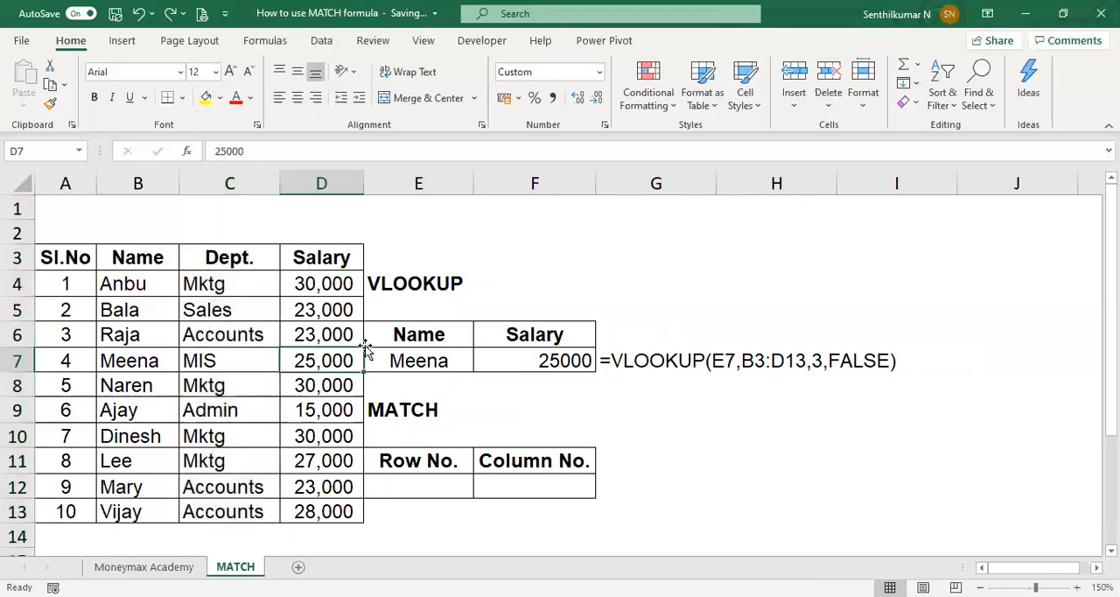
{"action": "key", "text": "Right"}
{"action": "key", "text": "Left"}
{"action": "key", "text": "F2"}
{"action": "key", "text": "Escape"}
{"action": "key", "text": "Left"}
{"action": "key", "text": "Left"}
{"action": "key", "text": "Right"}
{"action": "key", "text": "Right"}
{"action": "key", "text": "Right"}
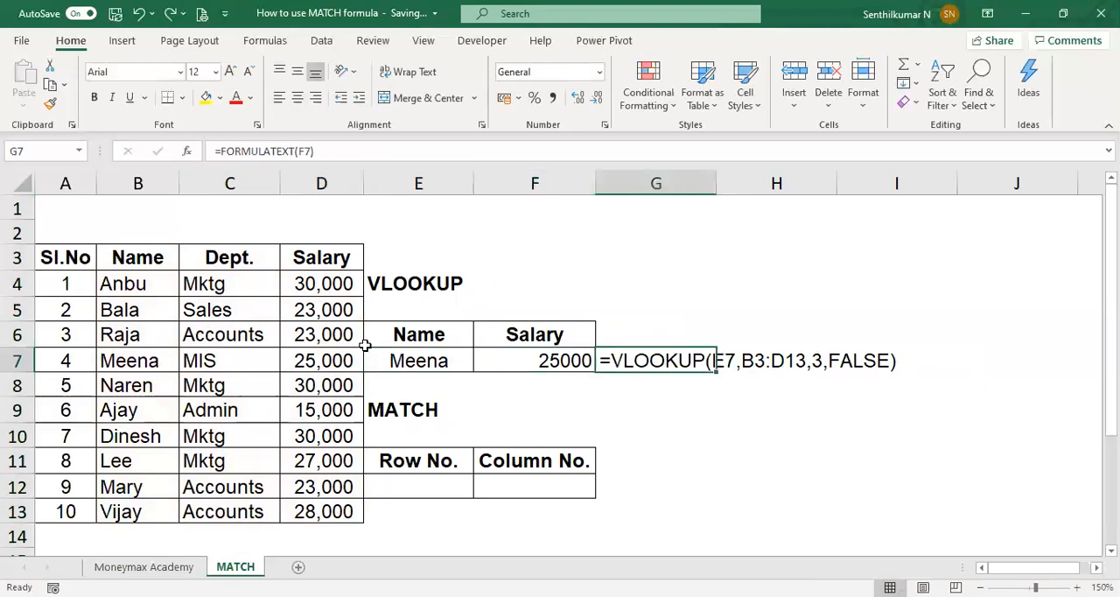
{"action": "key", "text": "Left"}
{"action": "key", "text": "Left"}
{"action": "key", "text": "Right"}
{"action": "key", "text": "F2"}
{"action": "key", "text": "Escape"}
{"action": "key", "text": "Left"}
{"action": "key", "text": "Left"}
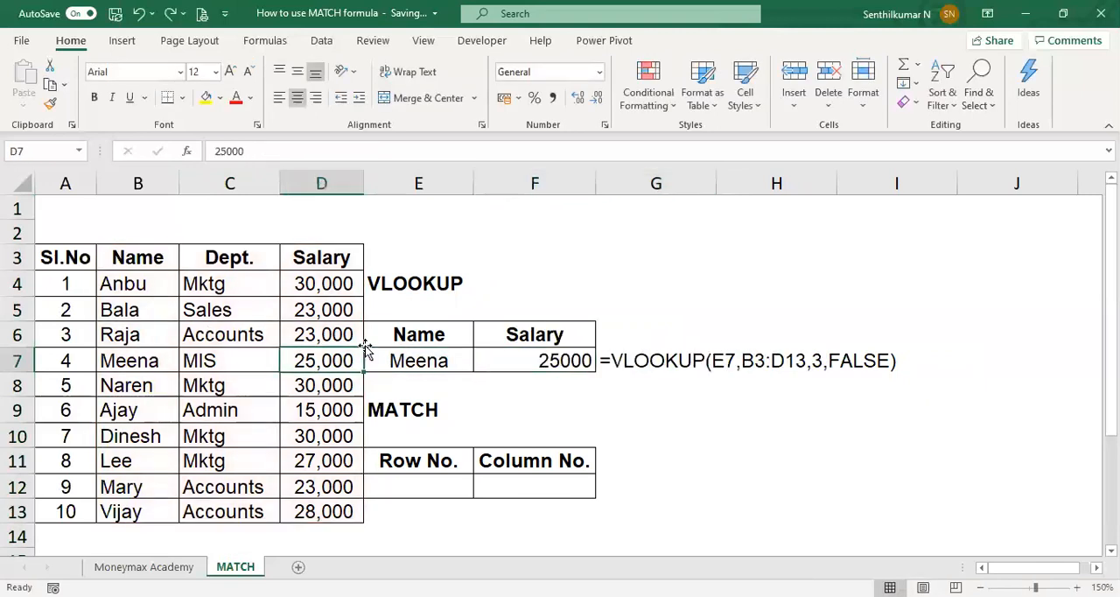
Step: Undo the last column index change and the DOJ column deletion, and review the VLOOKUP in G7
{"action": "key", "text": "ctrl+y"}
{"action": "key", "text": "ctrl+y"}
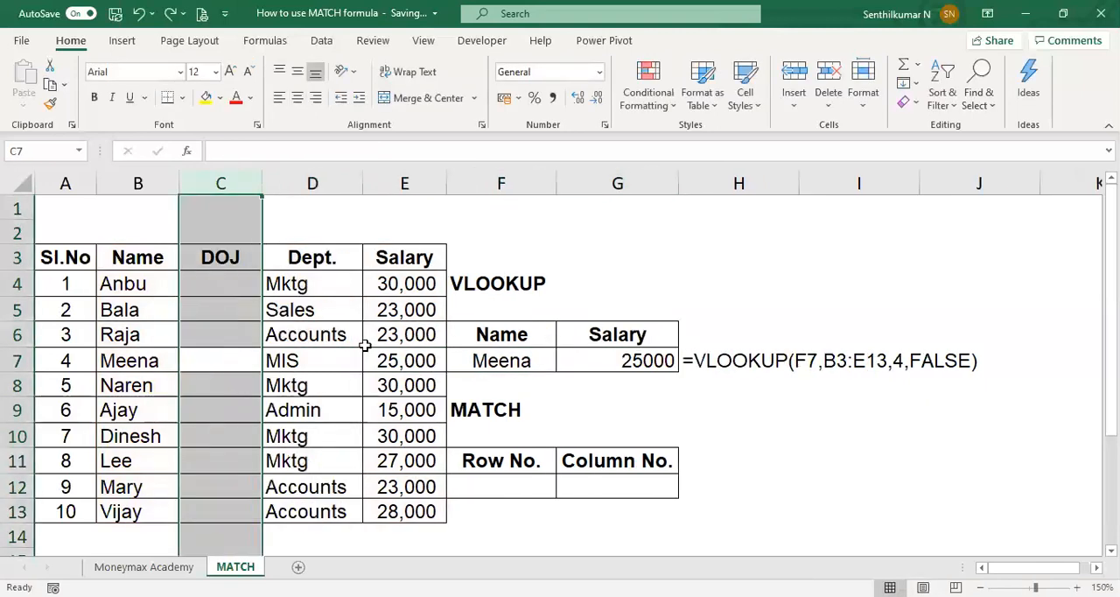
{"action": "key", "text": "Right"}
{"action": "key", "text": "Right"}
{"action": "key", "text": "Right"}
Step: Clear the formula text in H7 and undo the edits back to the table before the DOJ column was inserted
{"action": "key", "text": "Right"}
{"action": "key", "text": "Right"}
{"action": "key", "text": "Right"}
{"action": "key", "text": "Left"}
{"action": "key", "text": "Left"}
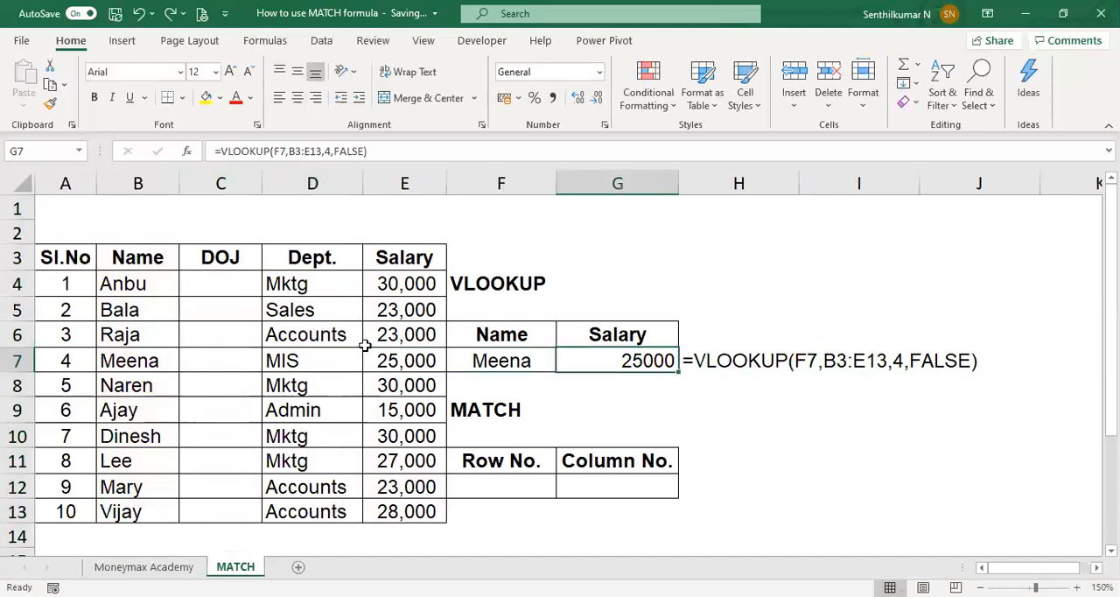
{"action": "key", "text": "Right"}
{"action": "key", "text": "Delete"}
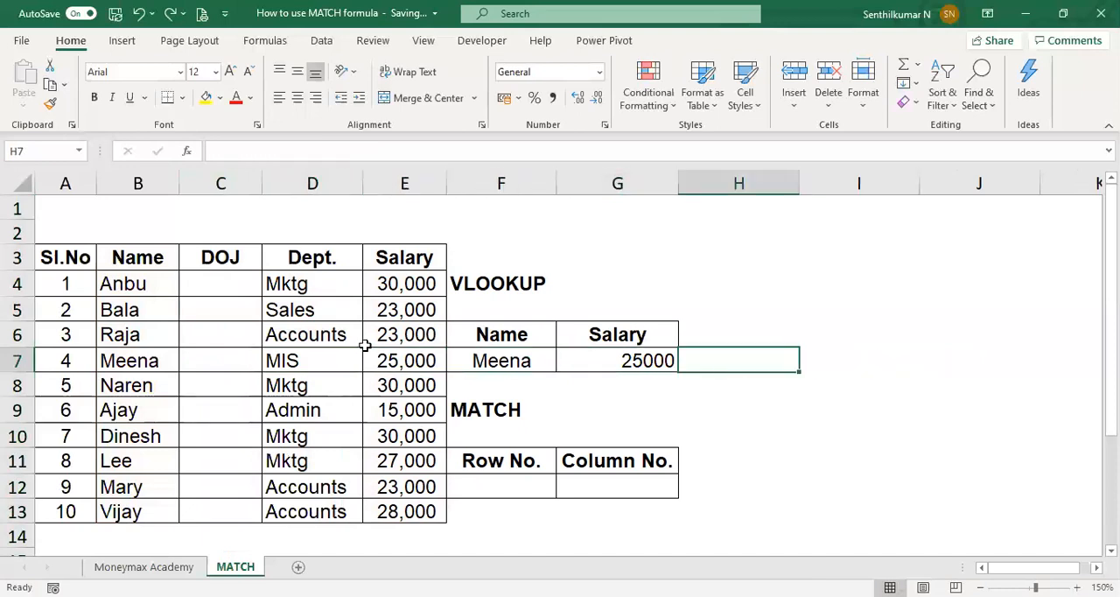
{"action": "key", "text": "ctrl+z"}
{"action": "key", "text": "ctrl+y"}
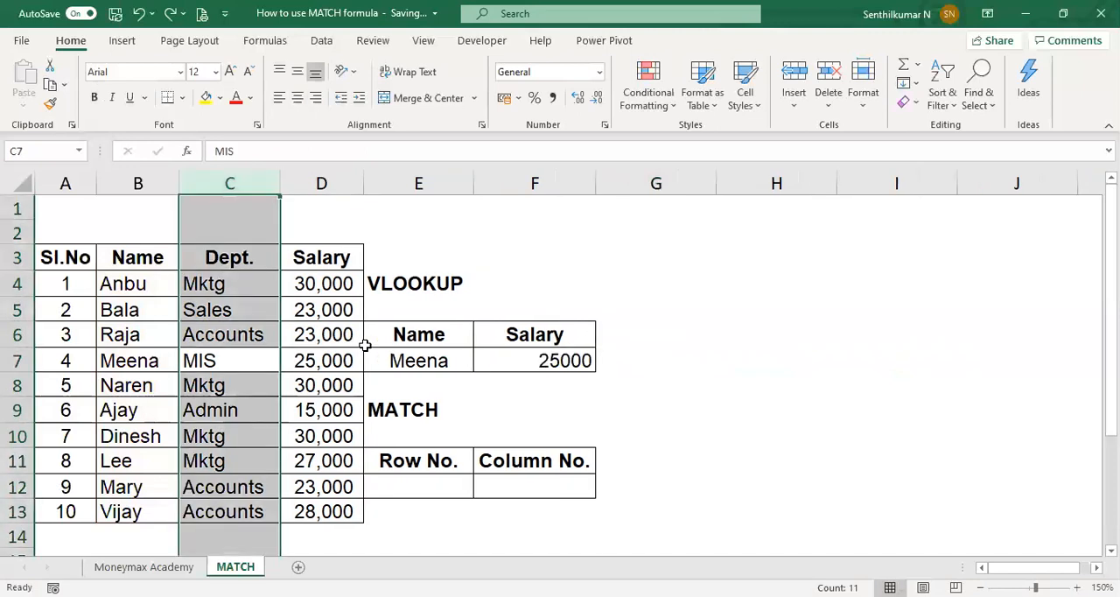
Step: Show the text of the F7 lookup formula in G7 with =FORMULATEXT(F7)
{"action": "key", "text": "Right"}
{"action": "key", "text": "Right"}
{"action": "key", "text": "Right"}
{"action": "key", "text": "Right"}
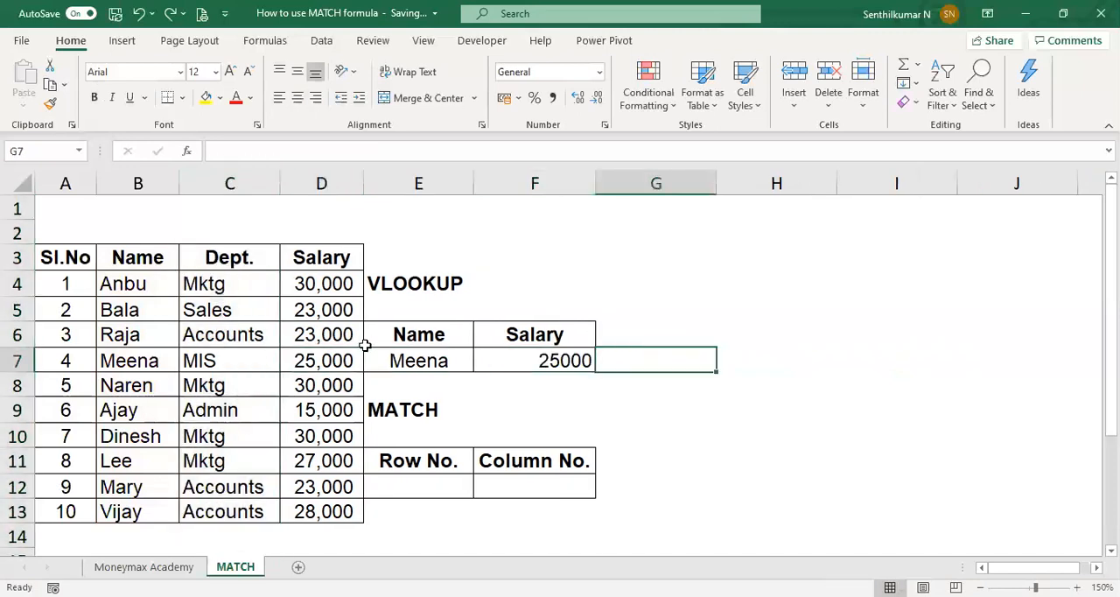
{"action": "type", "text": "=f"}
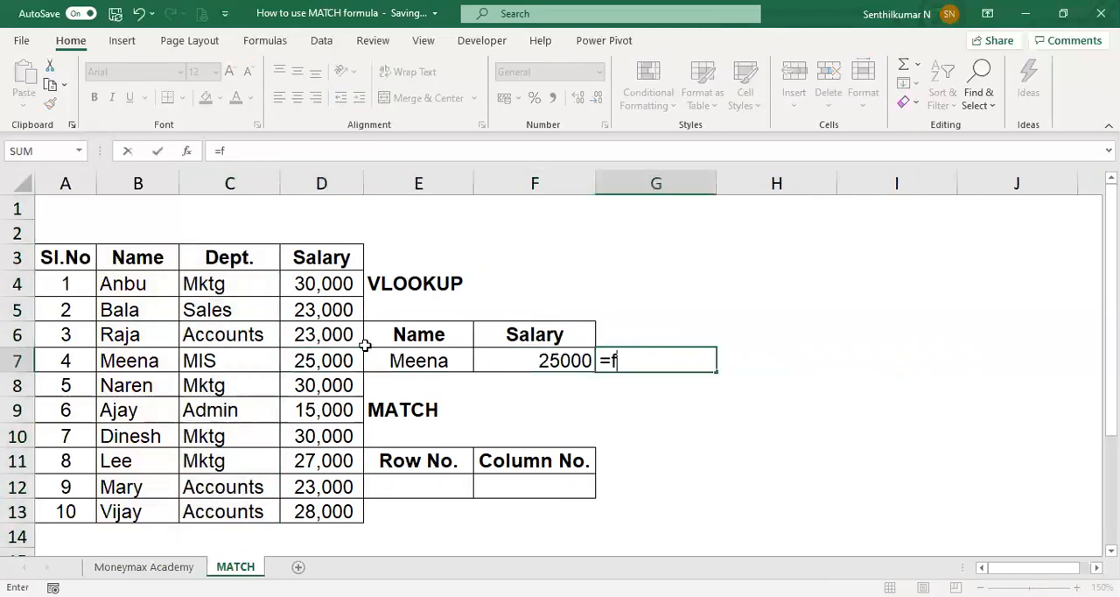
{"action": "type", "text": "ormulatext(f7)"}
{"action": "key", "text": "Return"}
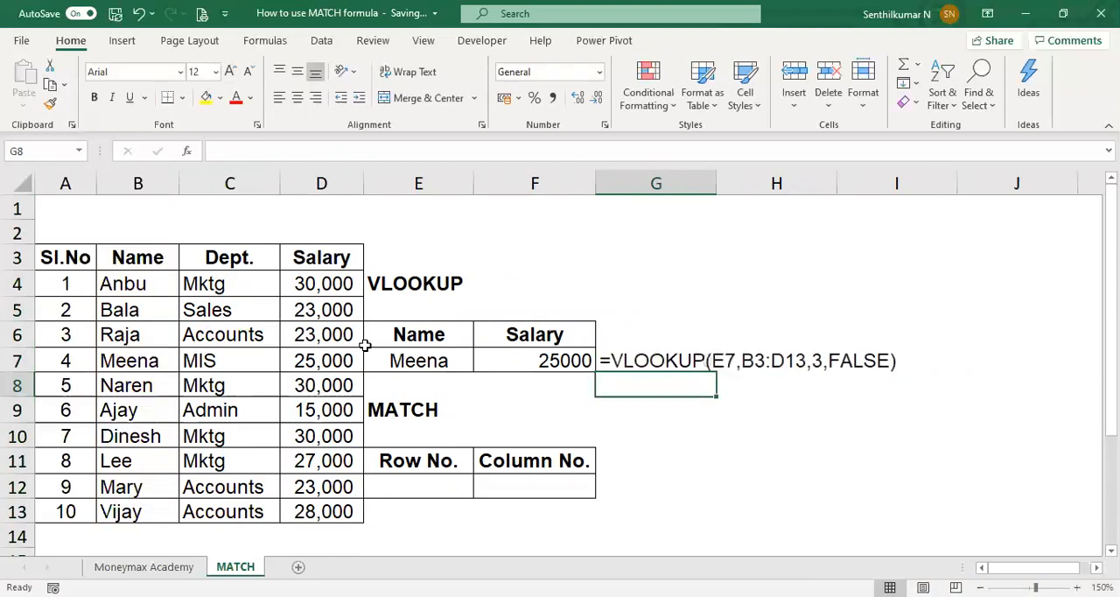
{"action": "key", "text": "Up"}
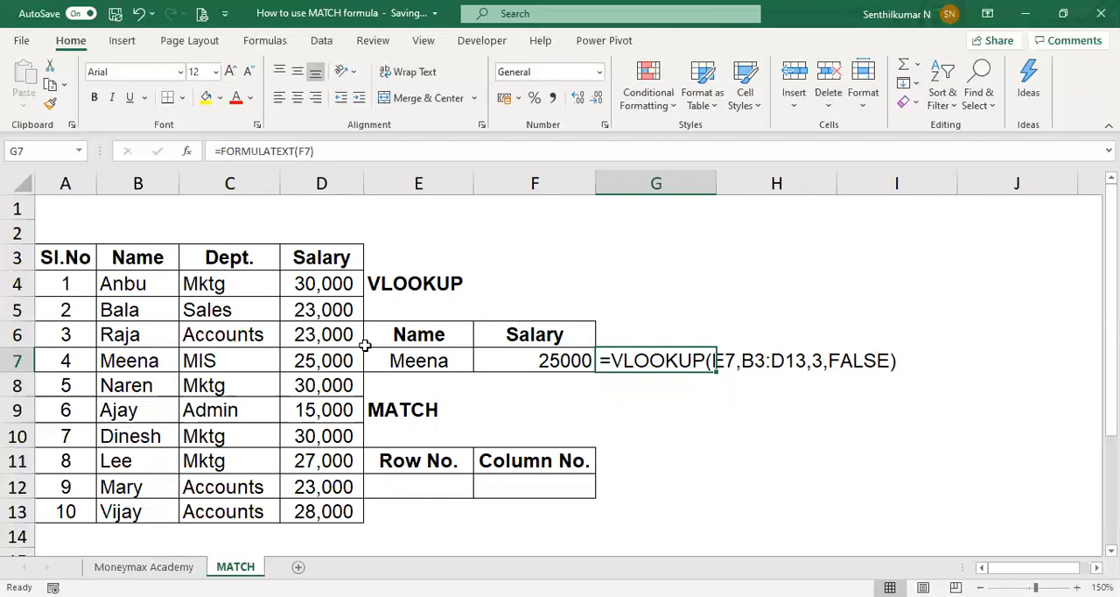
{"action": "key", "text": "Left"}
{"action": "key", "text": "Right"}
{"action": "key", "text": "Right"}
{"action": "key", "text": "Right"}
{"action": "key", "text": "Left"}
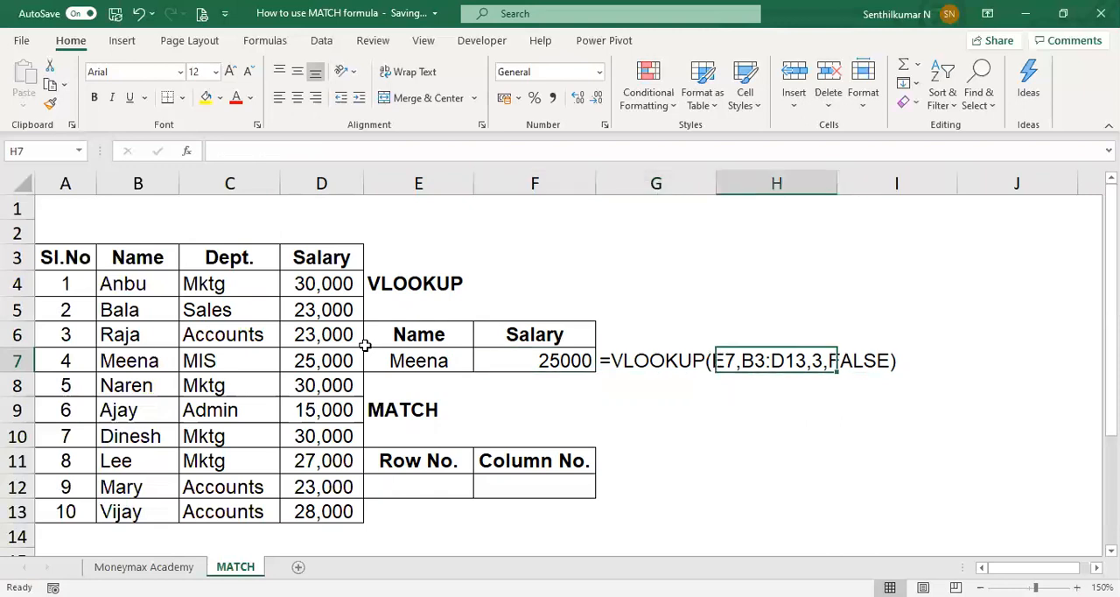
Step: Clear the Row No. header text in cell E11 under the MATCH heading
{"action": "key", "text": "Left"}
{"action": "key", "text": "Left"}
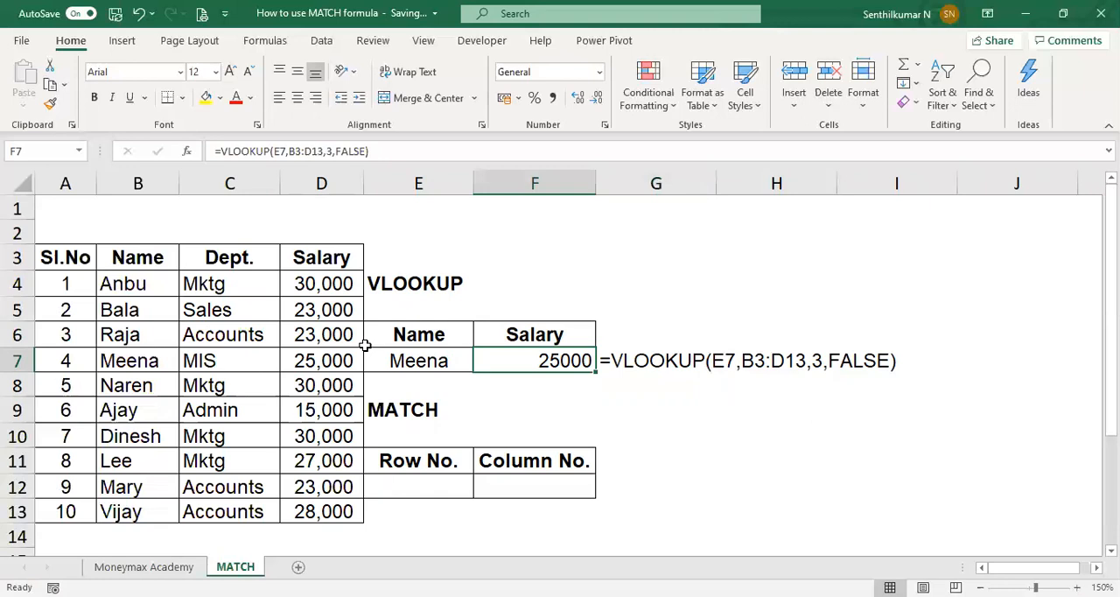
{"action": "key", "text": "Down"}
{"action": "key", "text": "Down"}
{"action": "key", "text": "Down"}
{"action": "key", "text": "Down"}
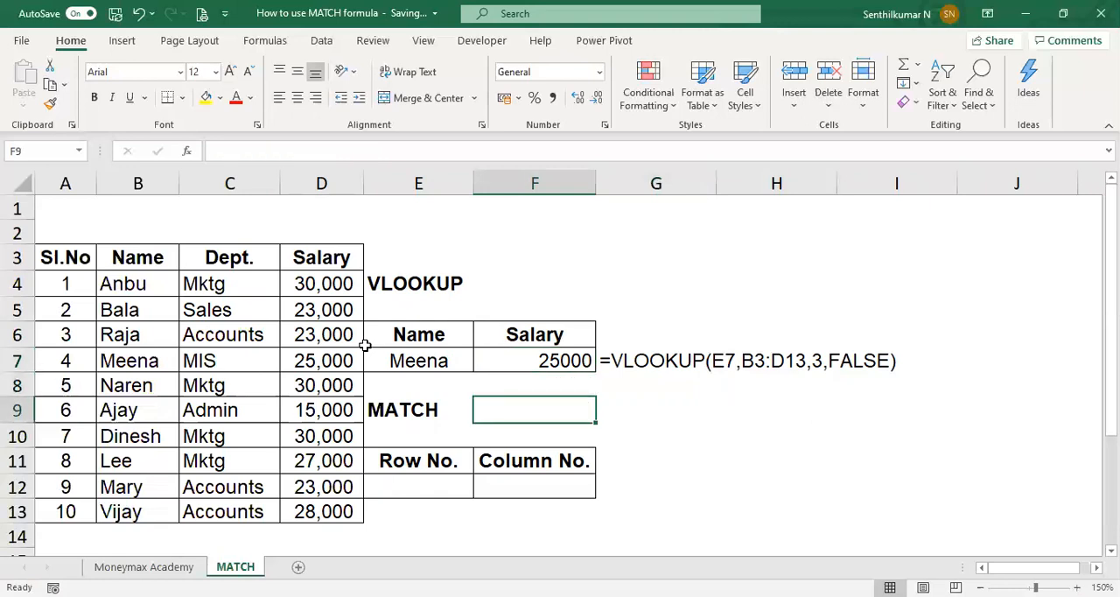
{"action": "key", "text": "Left"}
{"action": "key", "text": "Delete"}
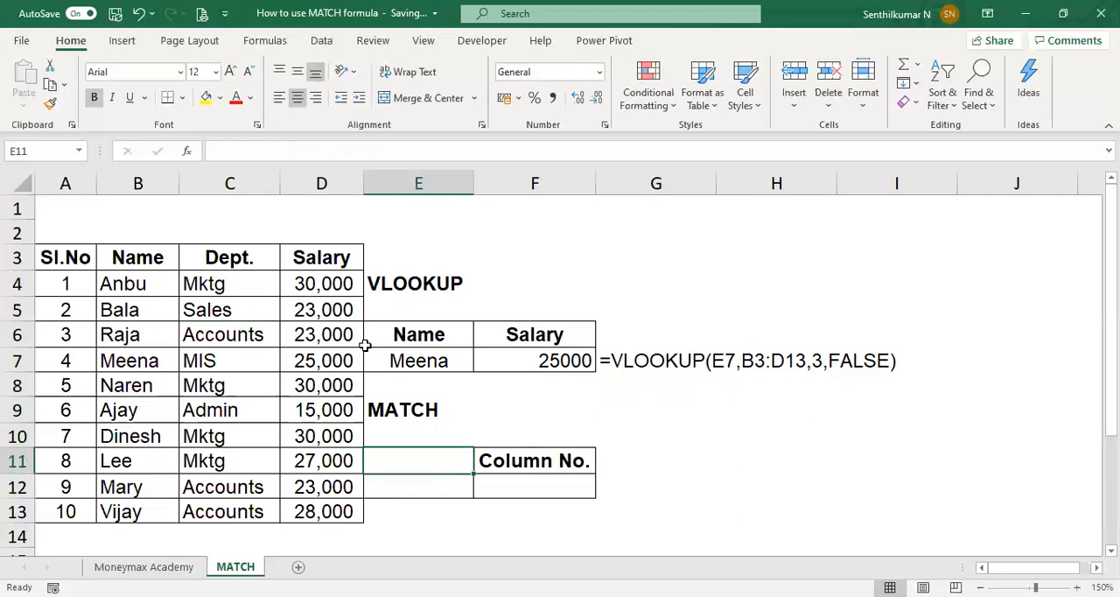
Step: Enter =MATCH(F6,B3:D3) in F12 to find the Salary column's position within the table headers
{"action": "key", "text": "Right"}
{"action": "key", "text": "Down"}
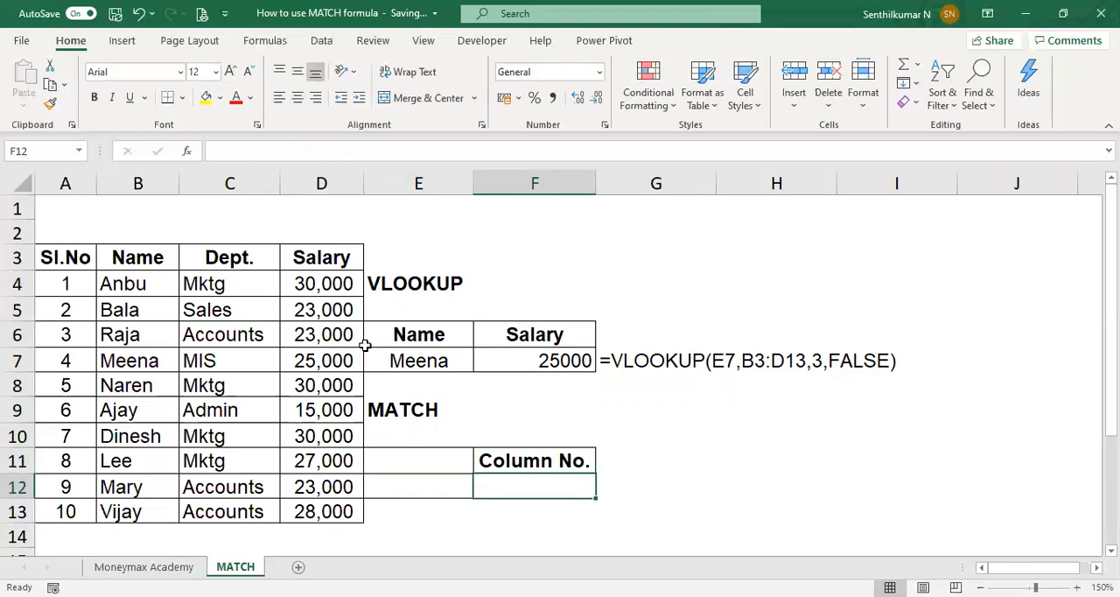
{"action": "type", "text": "="}
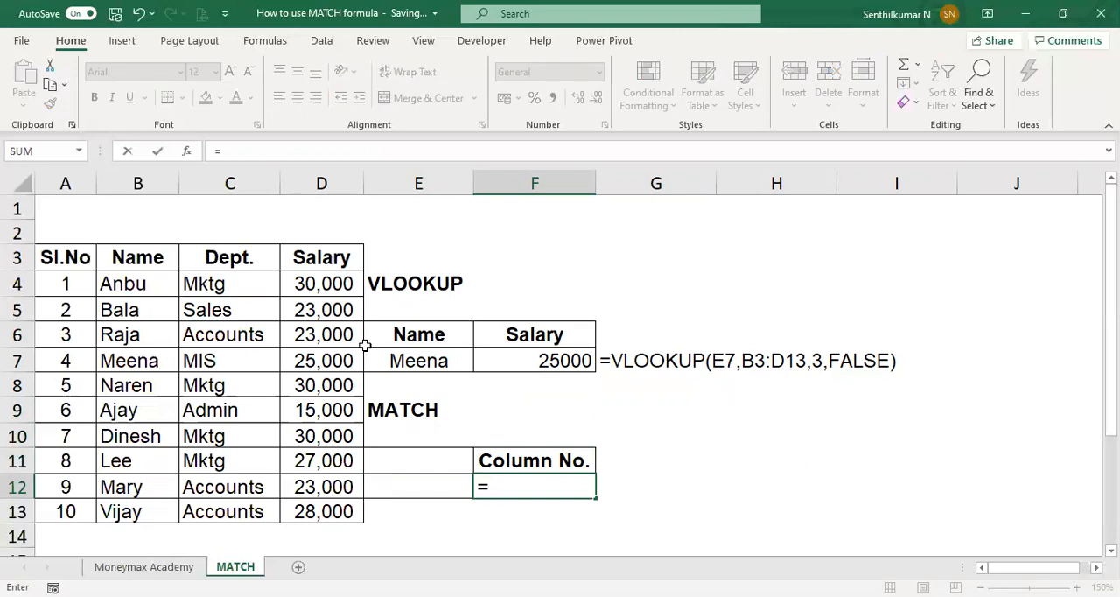
{"action": "type", "text": "mac"}
{"action": "key", "text": "BackSpace"}
{"action": "type", "text": "tch("}
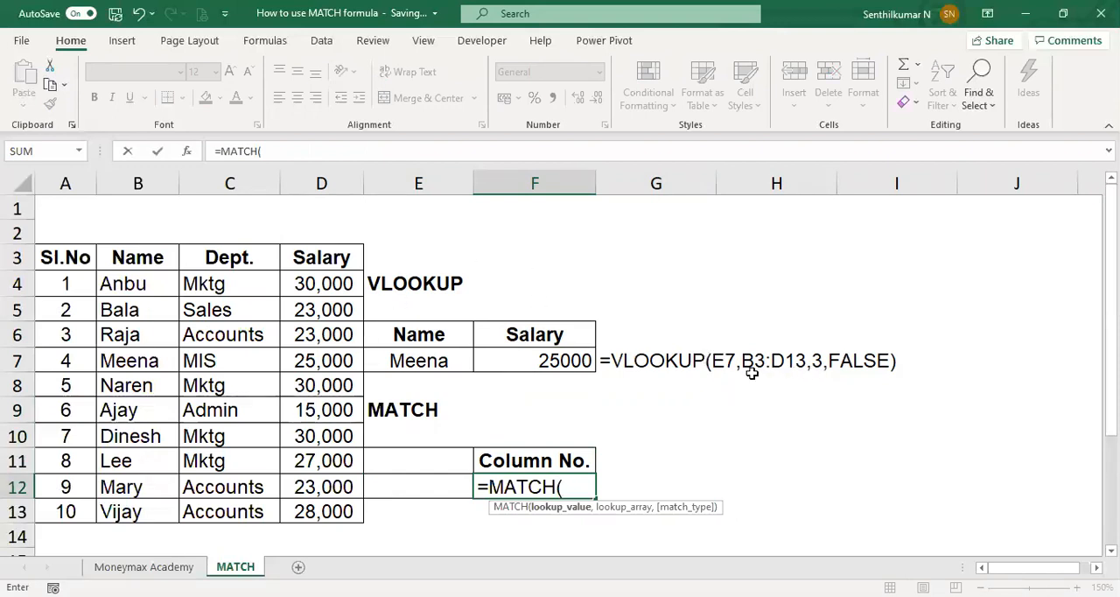
{"action": "left_click", "coordinate": [525, 331]}
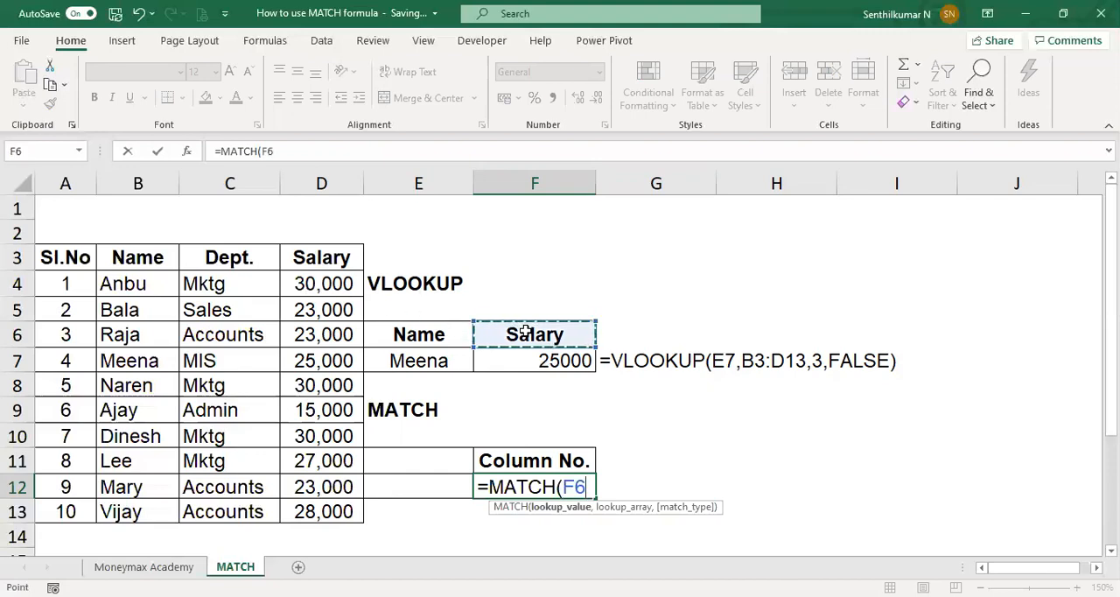
{"action": "type", "text": ","}
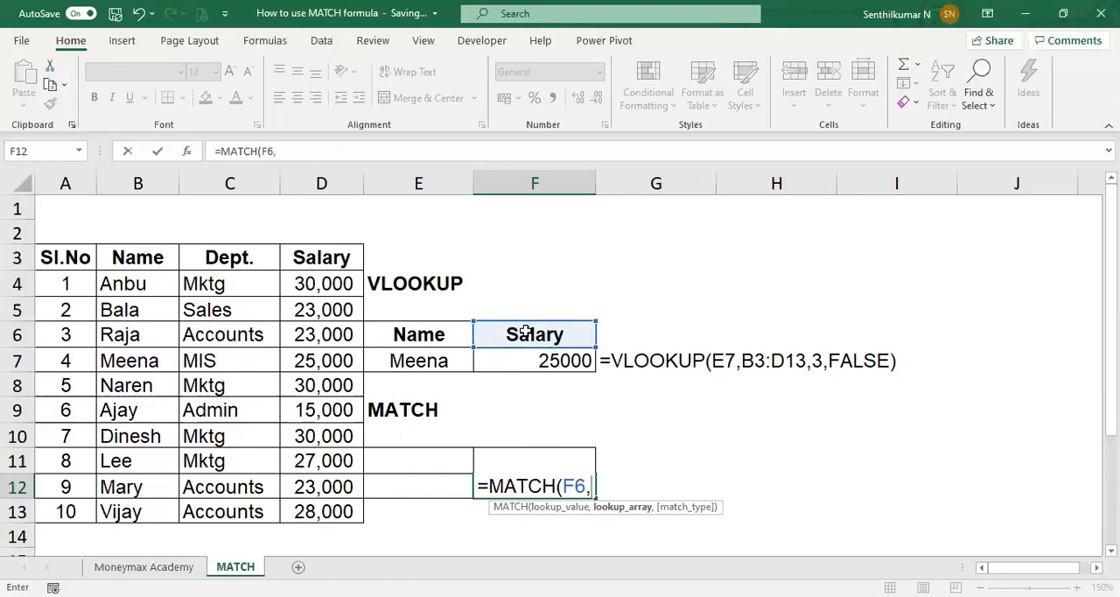
{"action": "left_click", "coordinate": [180, 259]}
{"action": "left_click", "coordinate": [310, 260], "text": "shift"}
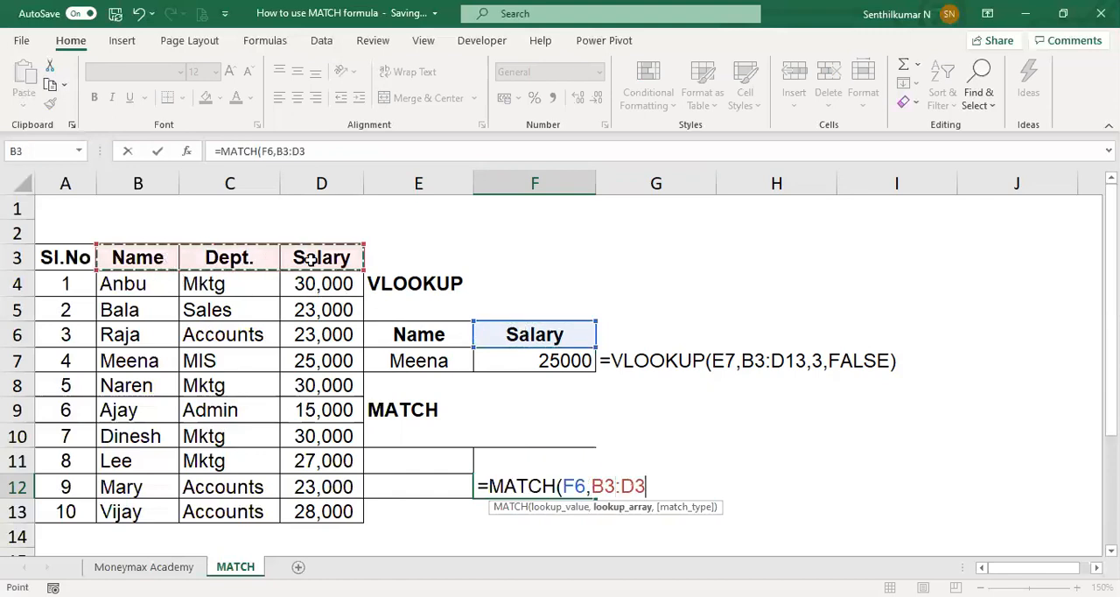
{"action": "type", "text": ")"}
{"action": "key", "text": "Return"}
{"action": "key", "text": "Up"}
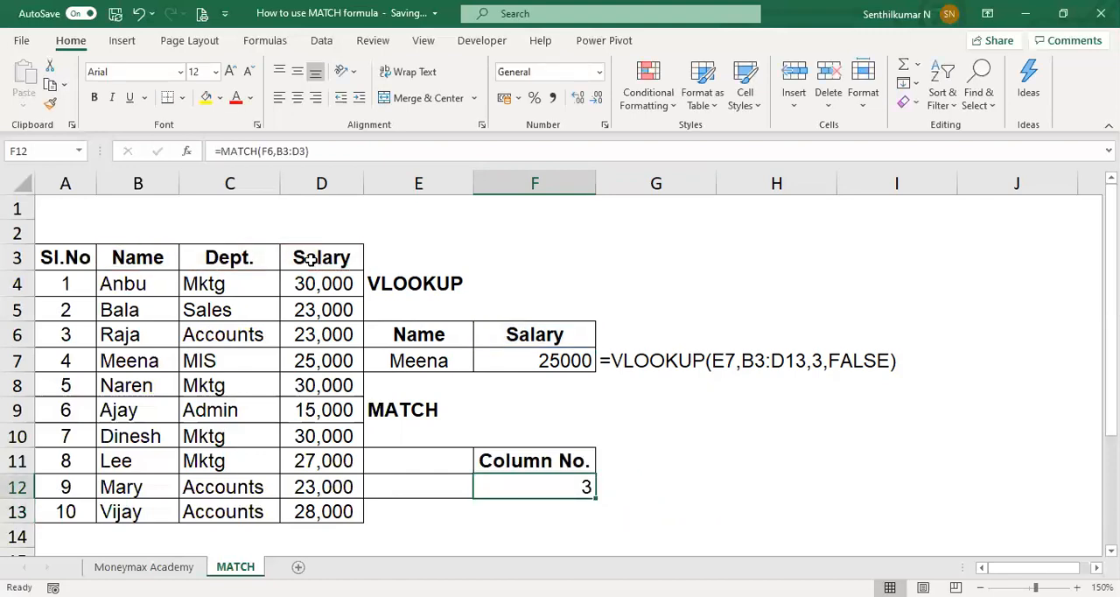
Step: Replace the lookup in F7 with =VLOOKUP(E7,B3:D13,F12,FALSE), taking the column index from the MATCH cell
{"action": "key", "text": "Up"}
{"action": "key", "text": "Up"}
{"action": "key", "text": "Up"}
{"action": "key", "text": "Up"}
{"action": "key", "text": "Up"}
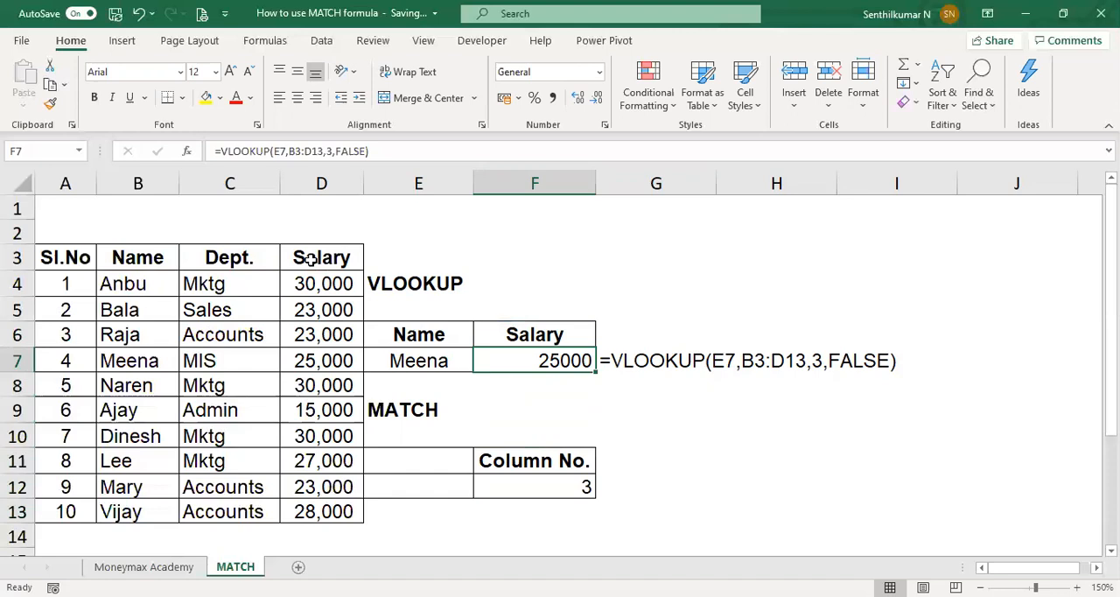
{"action": "key", "text": "Delete"}
{"action": "type", "text": "=v"}
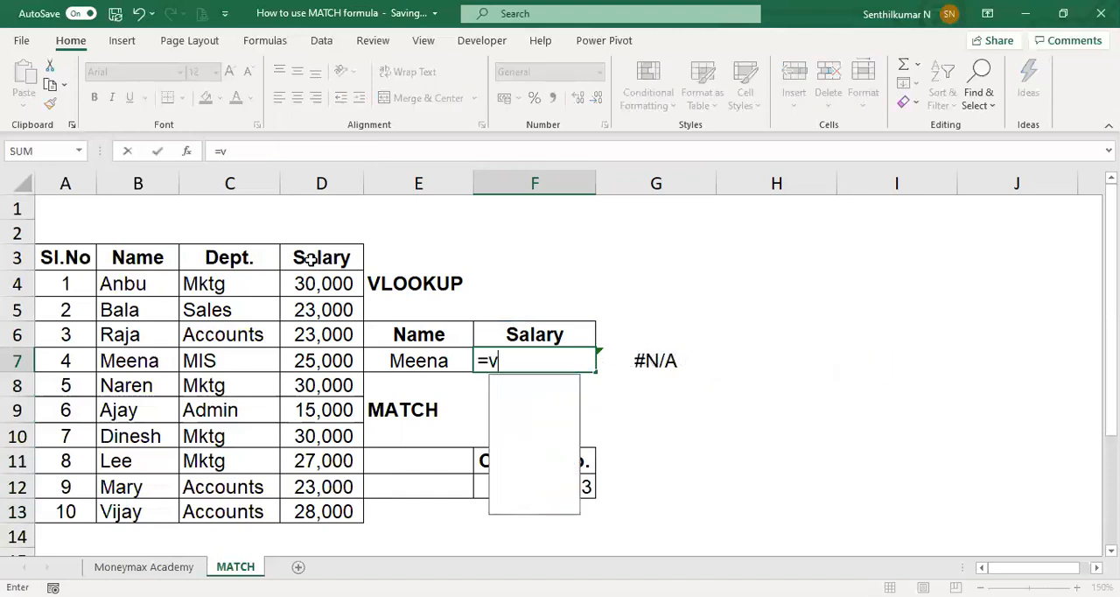
{"action": "type", "text": "l"}
{"action": "key", "text": "Tab"}
{"action": "key", "text": "Left"}
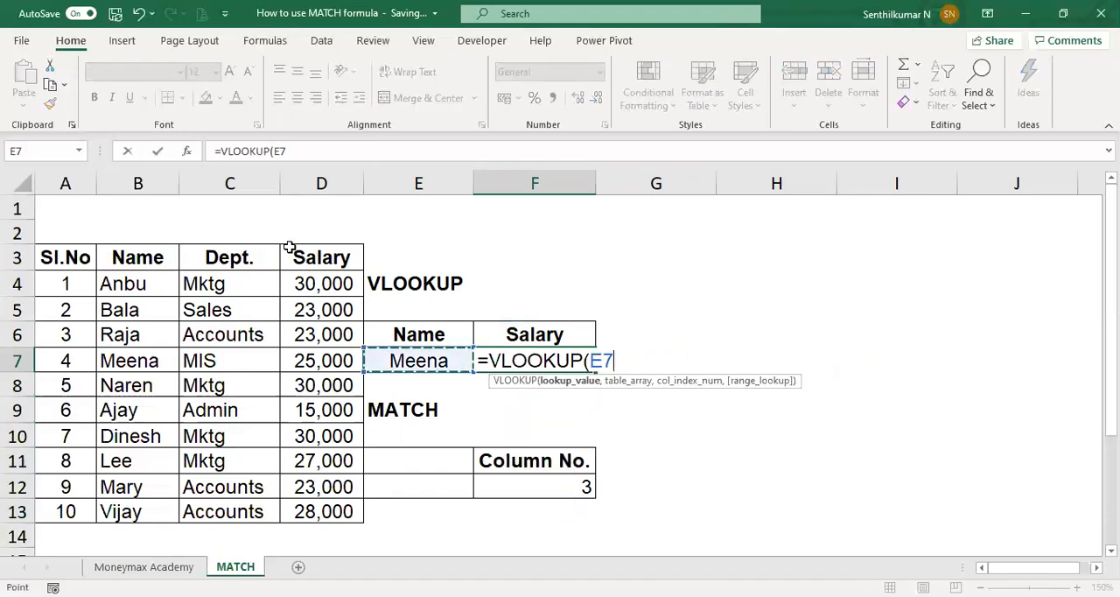
{"action": "type", "text": ","}
{"action": "left_click", "coordinate": [166, 268]}
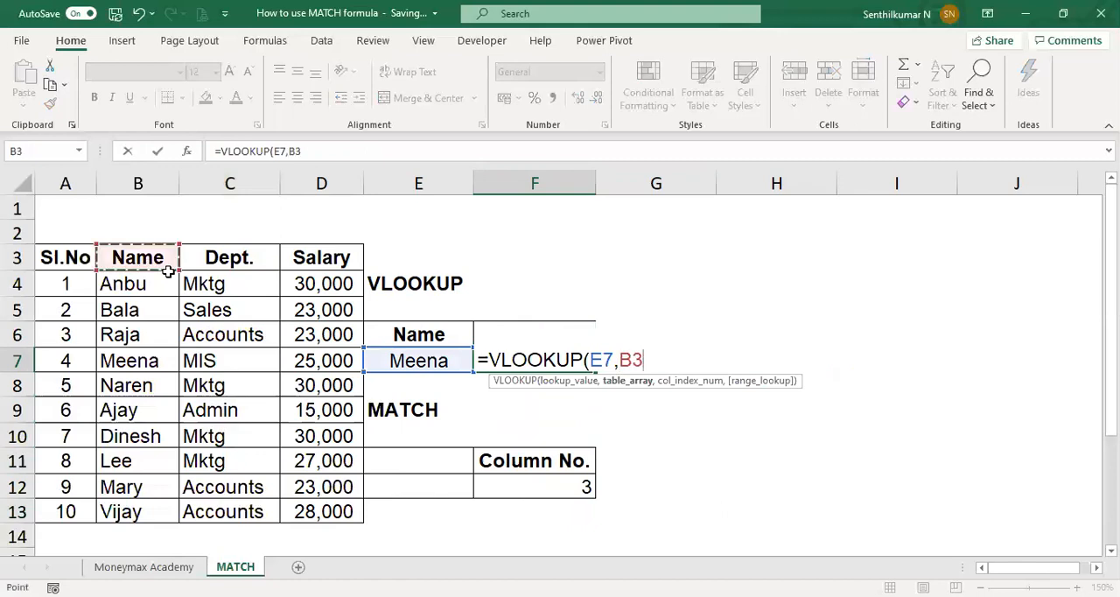
{"action": "left_click", "coordinate": [326, 510], "text": "shift"}
{"action": "type", "text": ","}
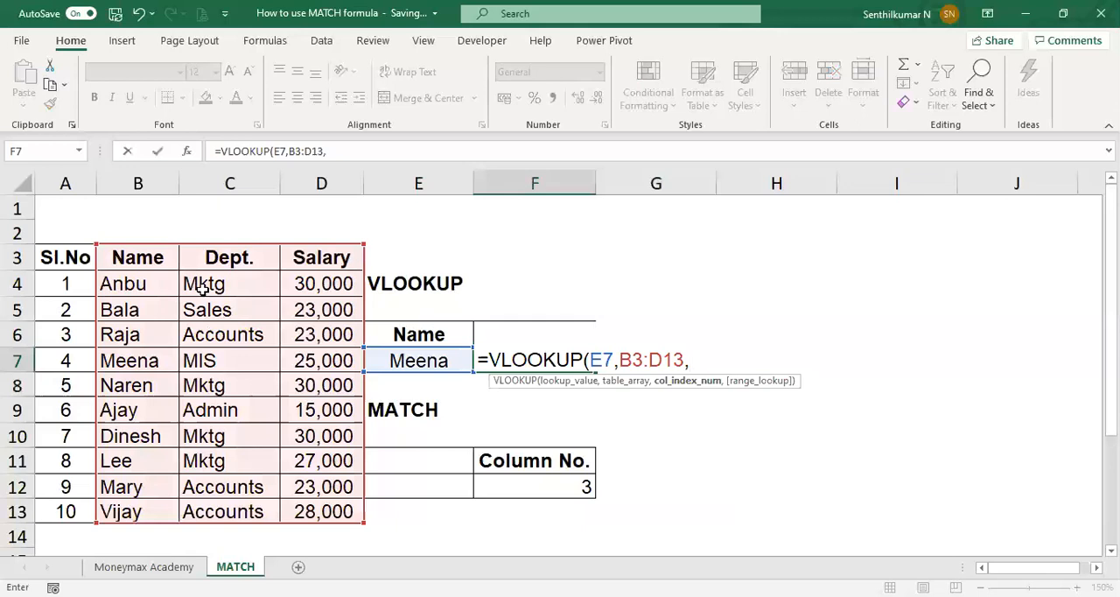
{"action": "left_click", "coordinate": [497, 479]}
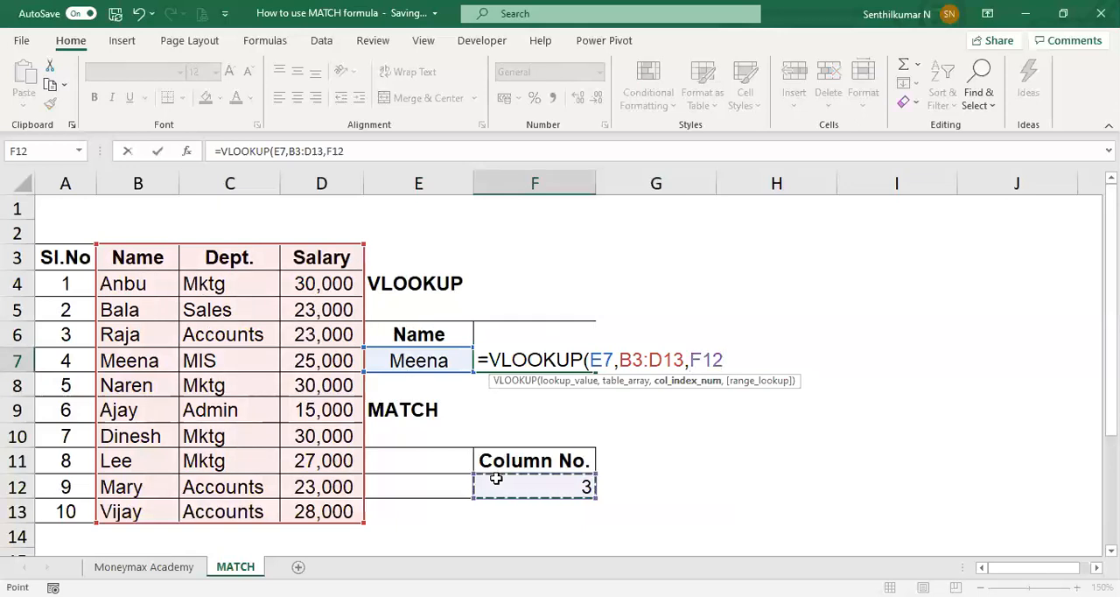
{"action": "type", "text": ",FALSE)"}
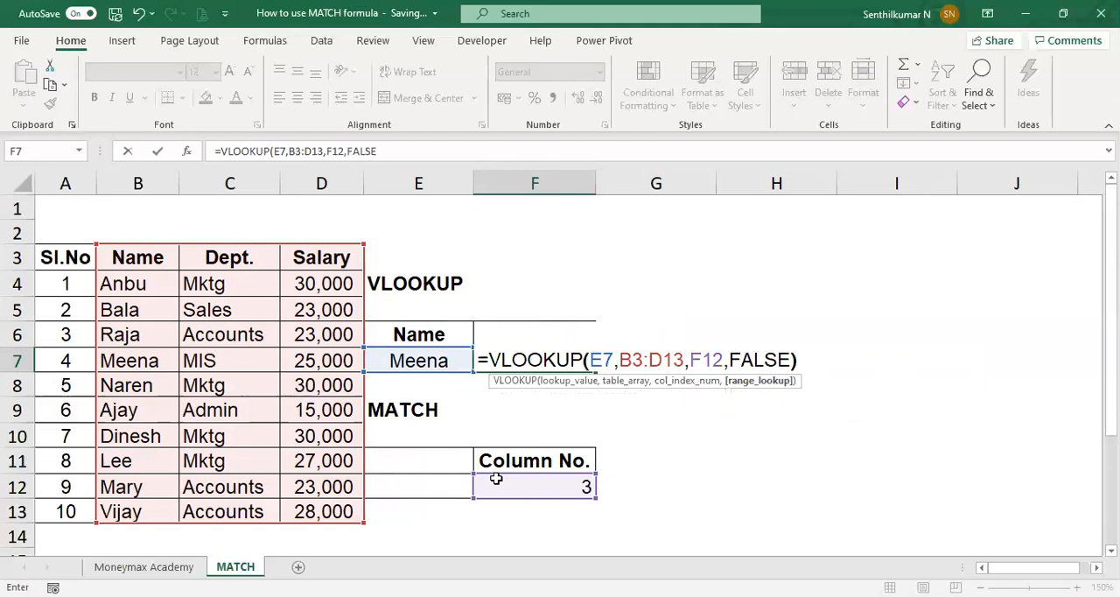
{"action": "key", "text": "Return"}
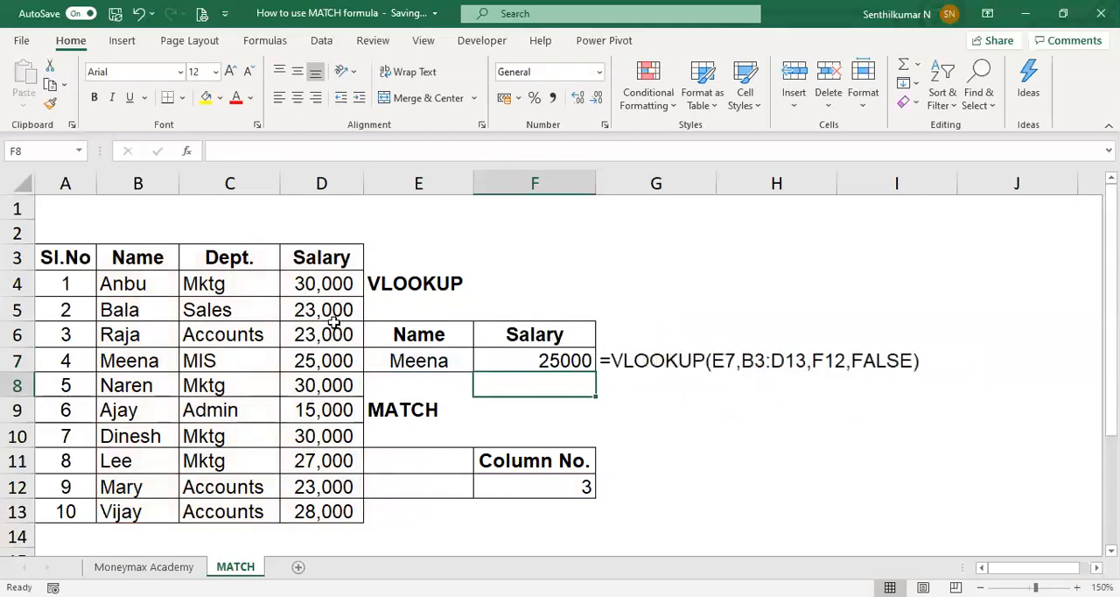
Step: Insert a blank column before Dept. and show the MATCH formula's text in H12 with =FORMULATEXT(G12)
{"action": "left_click", "coordinate": [229, 183]}
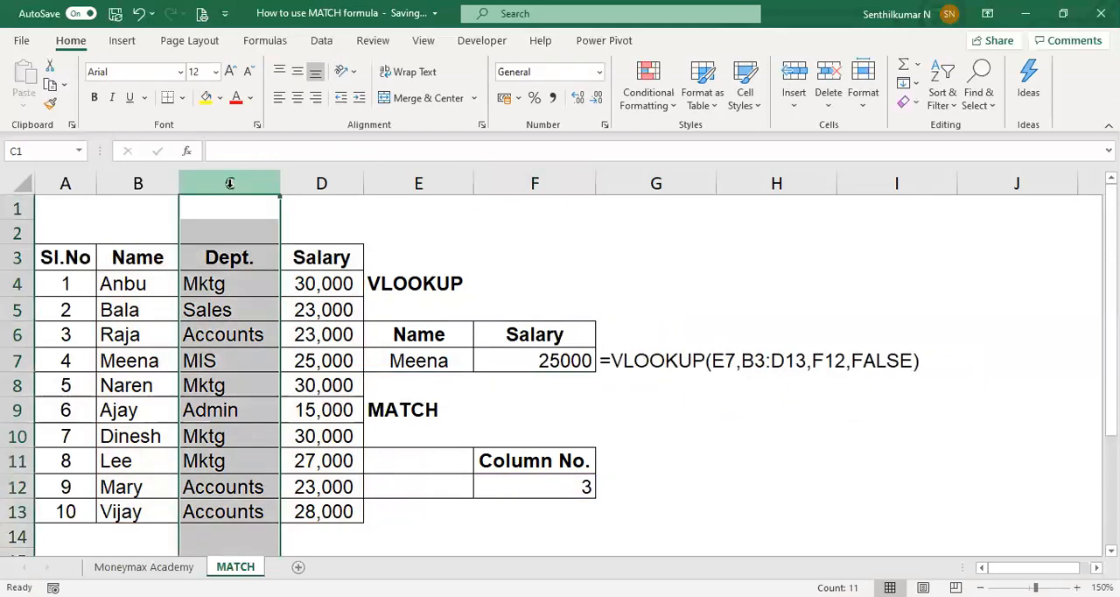
{"action": "key", "text": "ctrl+shift+plus"}
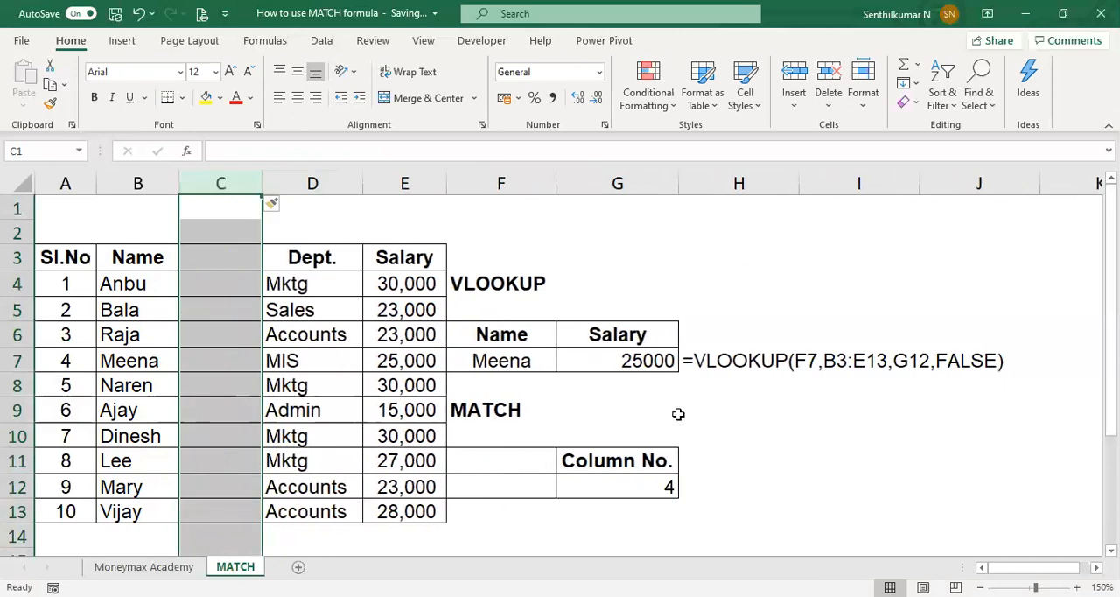
{"action": "left_click", "coordinate": [624, 488]}
{"action": "key", "text": "Right"}
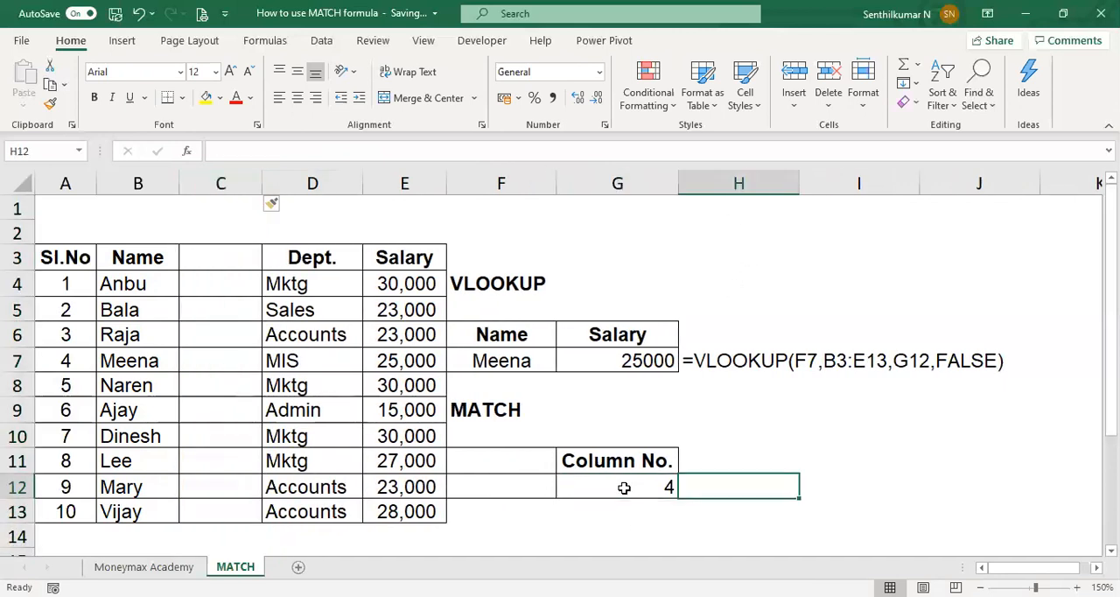
{"action": "type", "text": "=fm"}
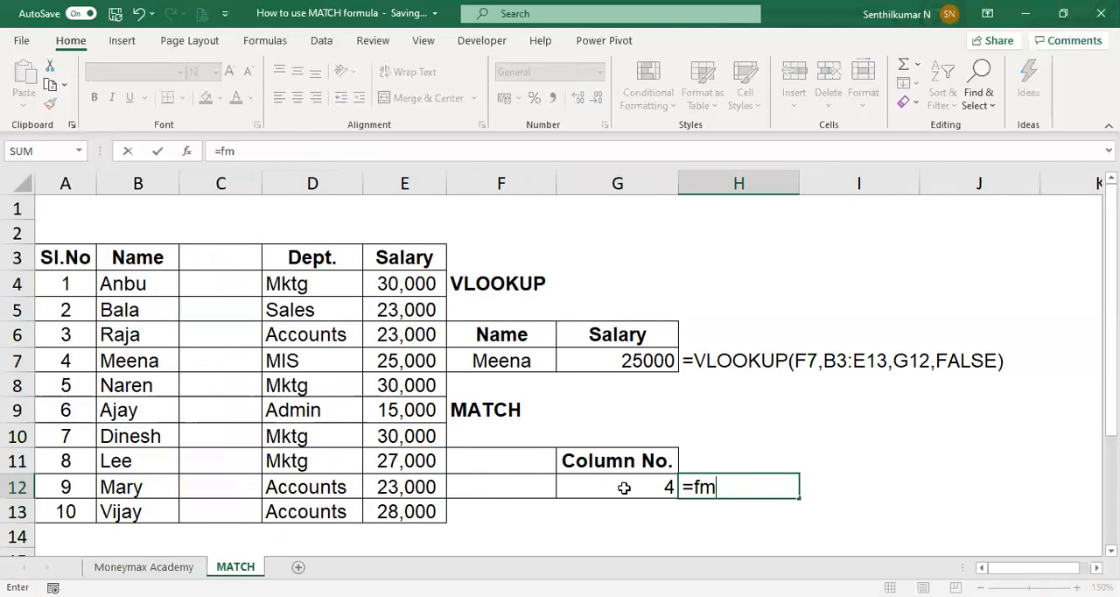
{"action": "key", "text": "BackSpace"}
{"action": "type", "text": "ormulatext(G12)"}
{"action": "key", "text": "Return"}
{"action": "key", "text": "Up"}
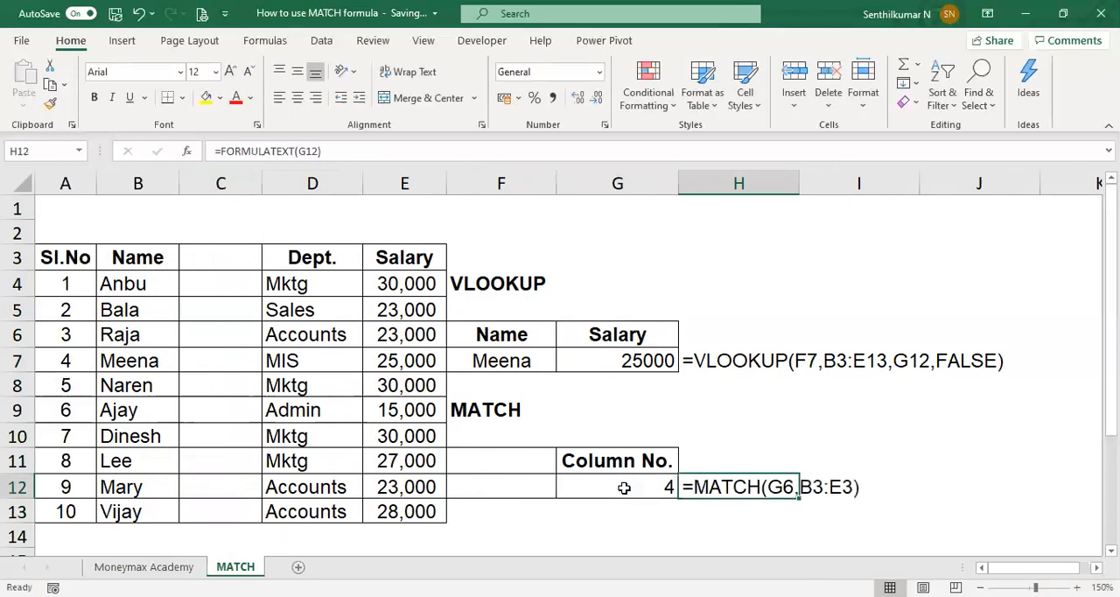
Step: Examine how the VLOOKUP in G7 refers to the MATCH cell G12 for its column index
{"action": "key", "text": "Left"}
{"action": "key", "text": "Left"}
{"action": "key", "text": "Up"}
{"action": "key", "text": "Up"}
{"action": "key", "text": "Right"}
{"action": "key", "text": "Right"}
{"action": "key", "text": "Left"}
{"action": "key", "text": "Down"}
{"action": "key", "text": "Down"}
{"action": "key", "text": "Up"}
{"action": "key", "text": "Up"}
{"action": "key", "text": "Up"}
{"action": "key", "text": "Up"}
{"action": "key", "text": "Up"}
{"action": "key", "text": "F2"}
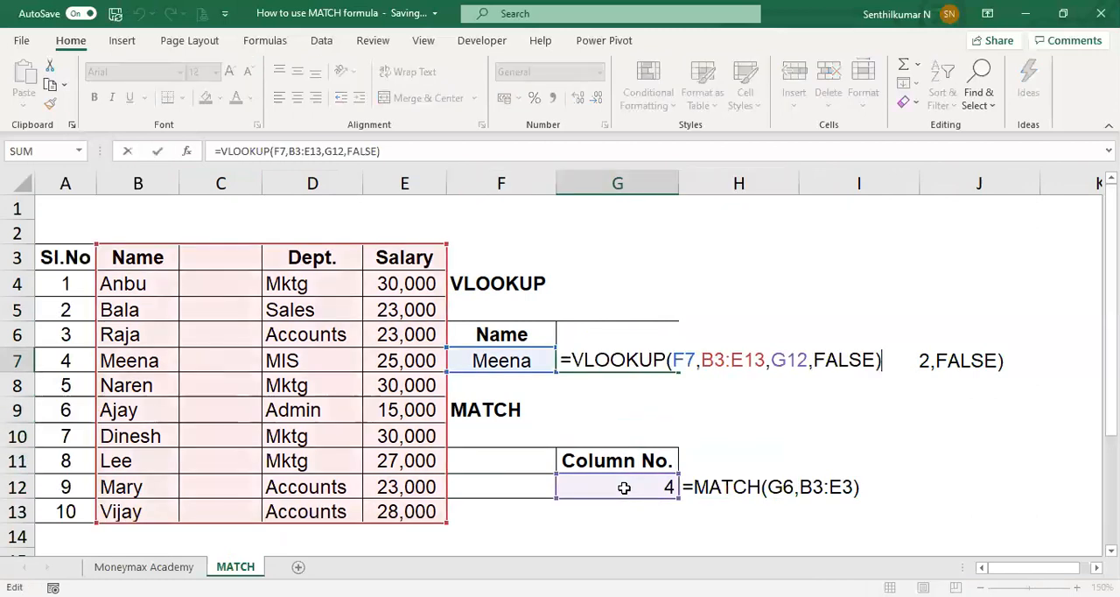
{"action": "key", "text": "Escape"}
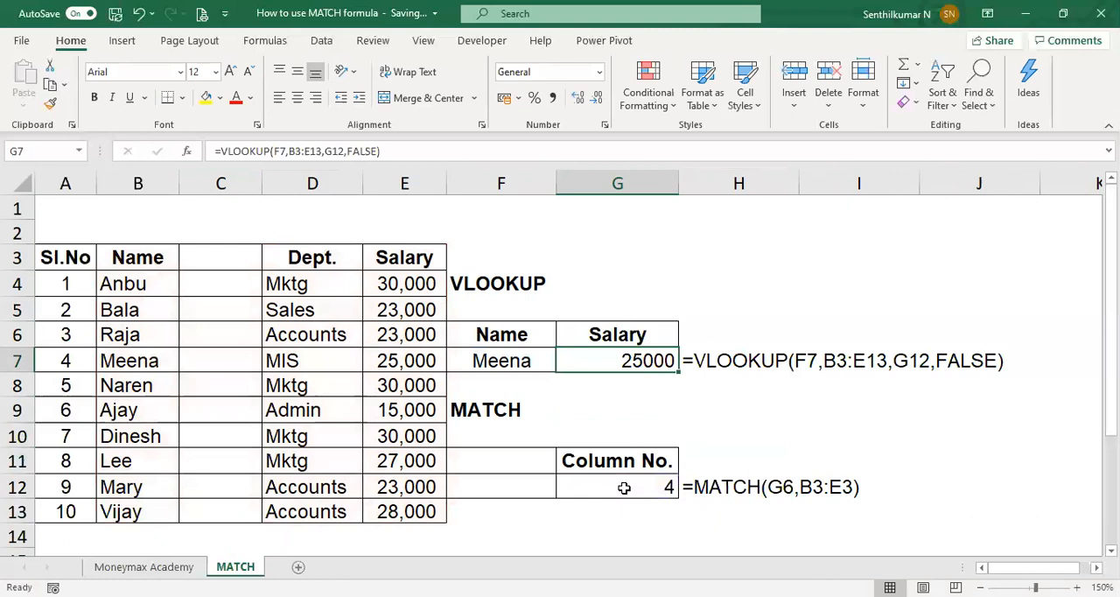
Step: Undo the H12 formula text and the insertion of the blank column before Dept
{"action": "key", "text": "Left"}
{"action": "key", "text": "Left"}
{"action": "key", "text": "Left"}
{"action": "key", "text": "Left"}
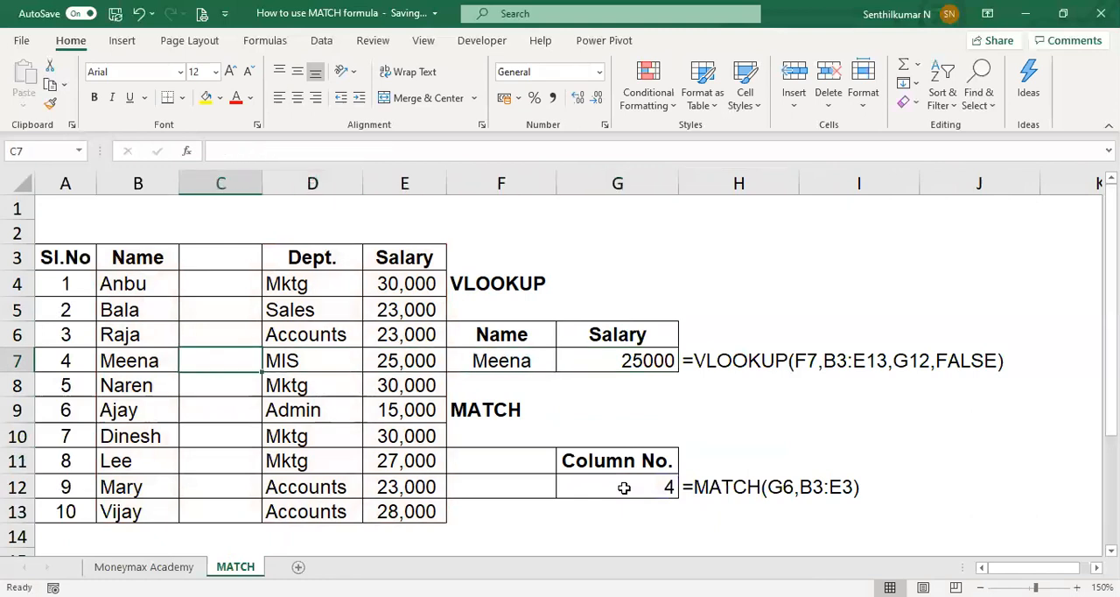
{"action": "key", "text": "ctrl+z"}
{"action": "key", "text": "ctrl+z"}
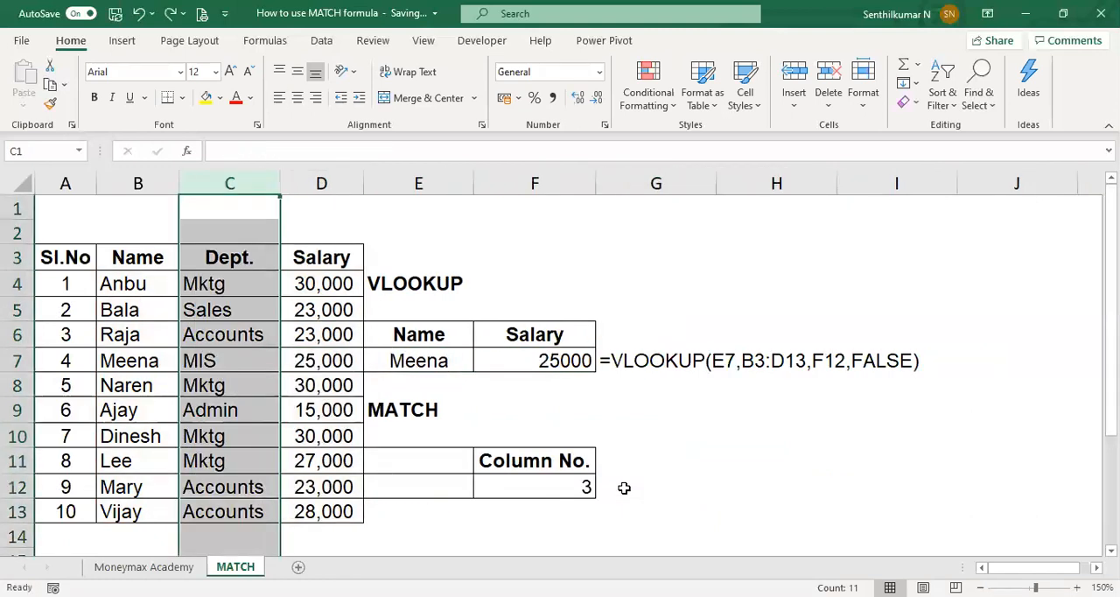
Step: Delete the Dept. column from the table
{"action": "key", "text": "Right"}
{"action": "key", "text": "Left"}
{"action": "key", "text": "ctrl+space"}
{"action": "key", "text": "ctrl+minus"}
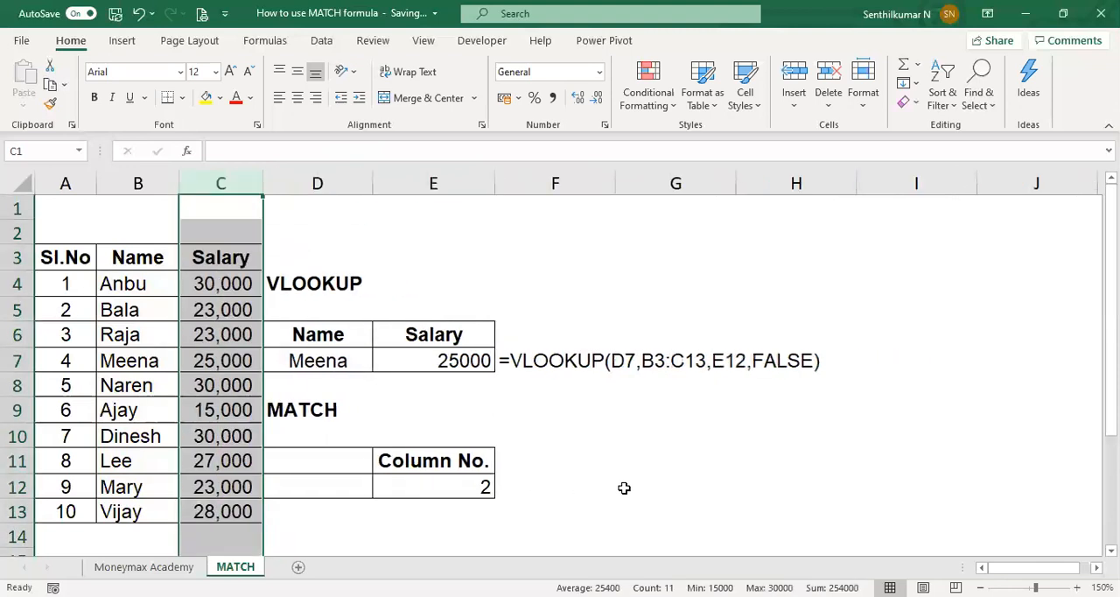
Step: Show the text of the MATCH formula in F12 with =FORMULATEXT(E12)
{"action": "left_click", "coordinate": [482, 485]}
{"action": "key", "text": "Right"}
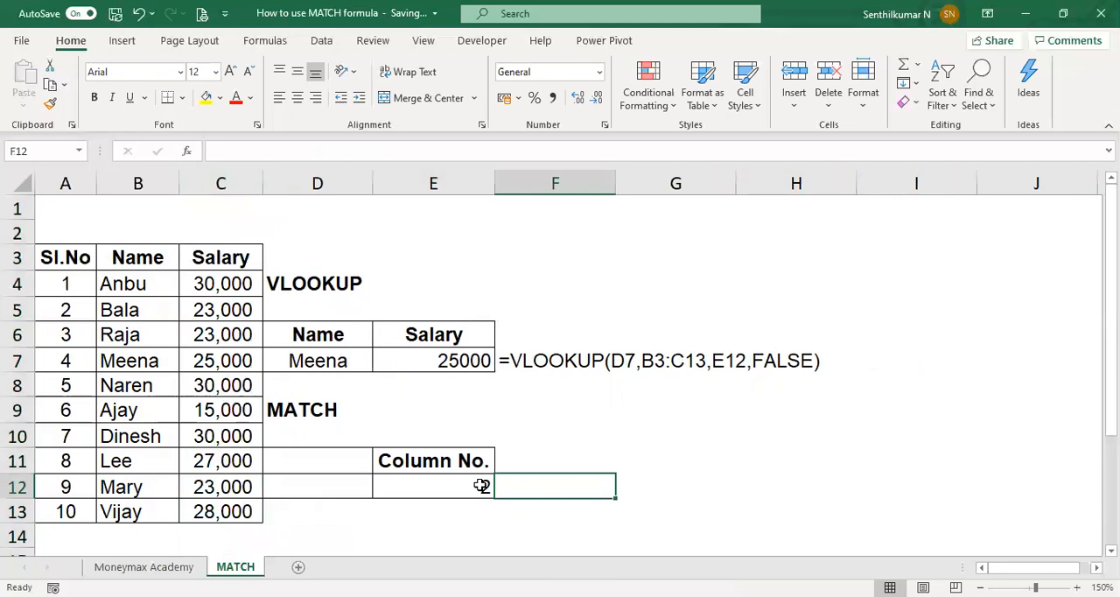
{"action": "type", "text": "="}
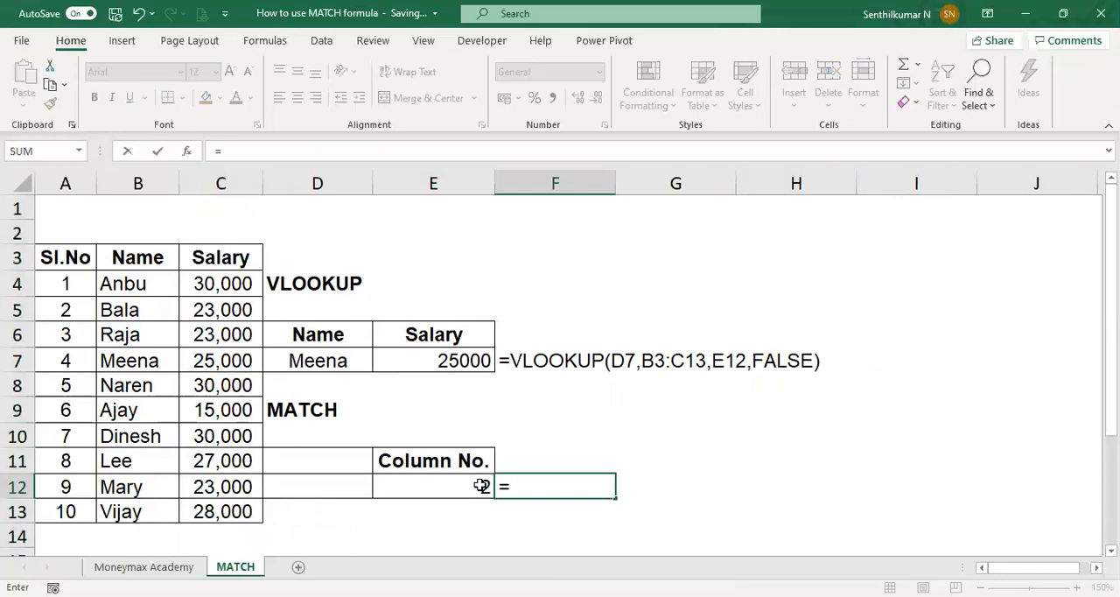
{"action": "type", "text": "FORMULATEXT(E12)"}
{"action": "key", "text": "ctrl+Return"}
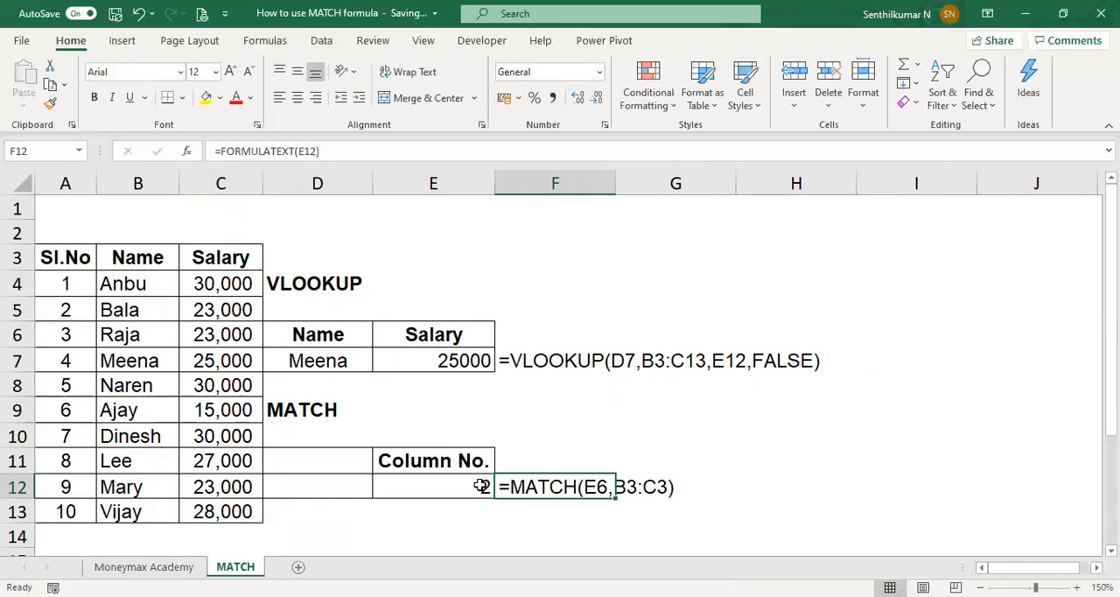
Step: Compare the VLOOKUP and MATCH formula texts in F7 and F12 with the employee's Salary entry in the table
{"action": "key", "text": "Left"}
{"action": "key", "text": "Left"}
{"action": "key", "text": "Left"}
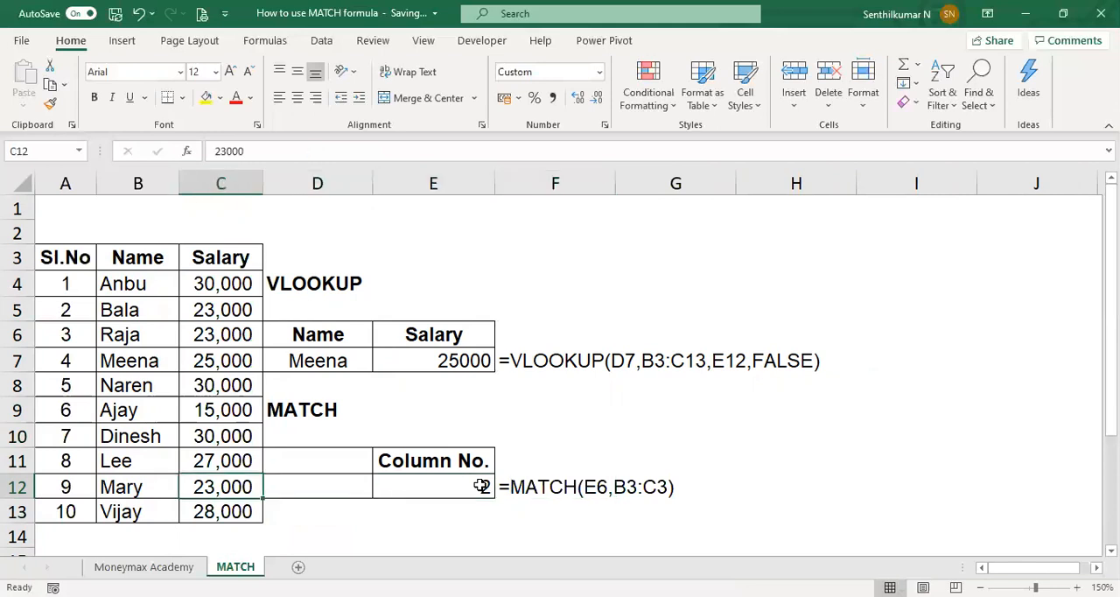
{"action": "key", "text": "Right"}
{"action": "key", "text": "Right"}
{"action": "key", "text": "Right"}
{"action": "key", "text": "Up"}
{"action": "key", "text": "Up"}
{"action": "key", "text": "Up"}
{"action": "key", "text": "Up"}
{"action": "key", "text": "Up"}
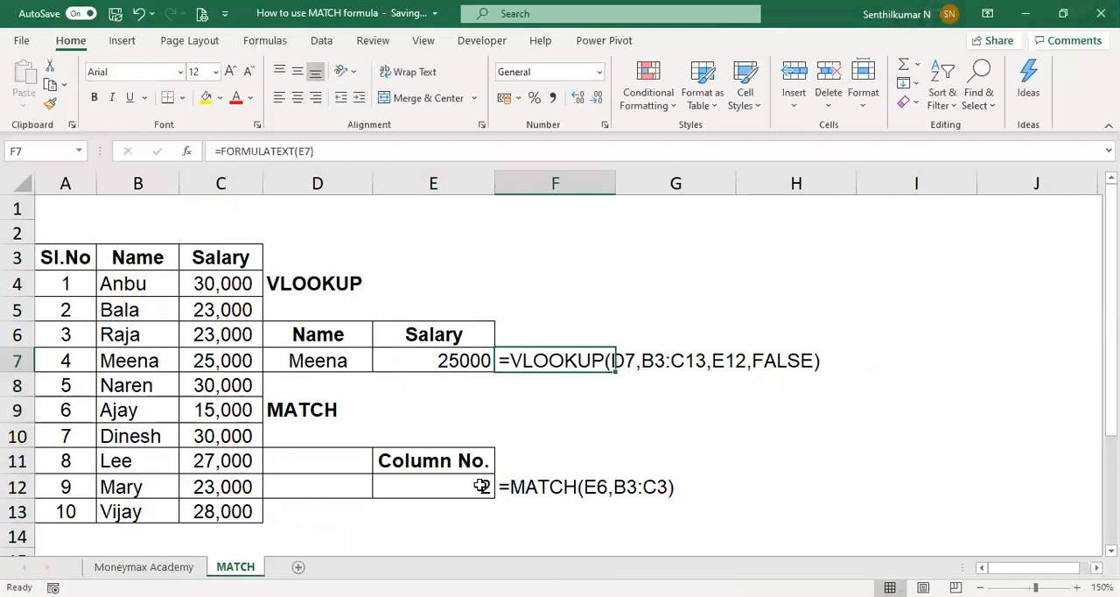
{"action": "key", "text": "Left"}
{"action": "key", "text": "Left"}
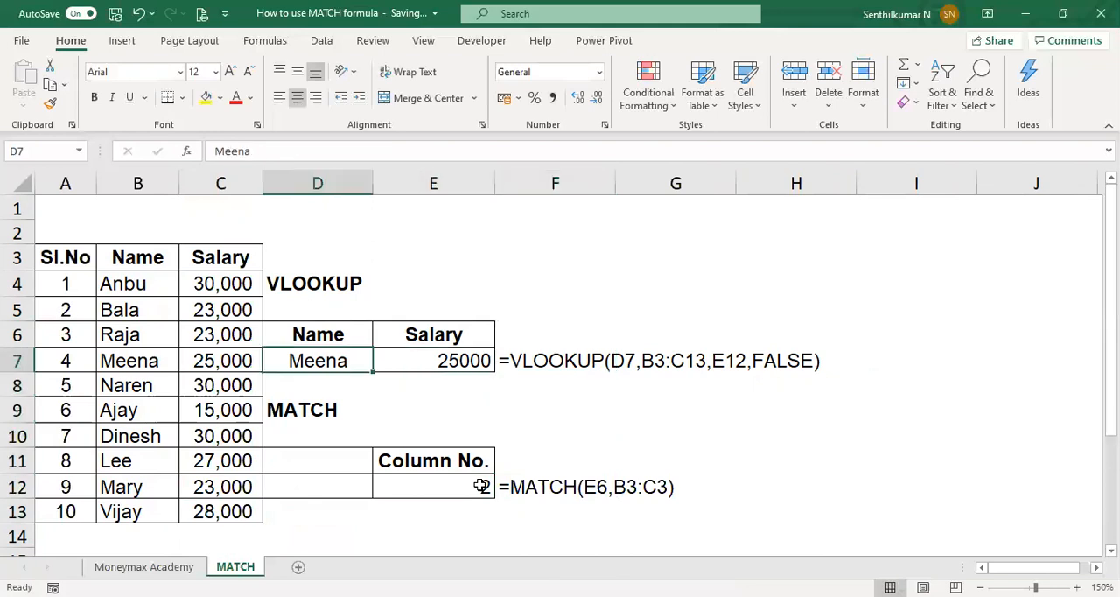
{"action": "key", "text": "Left"}
{"action": "key", "text": "Left"}
{"action": "key", "text": "Right"}
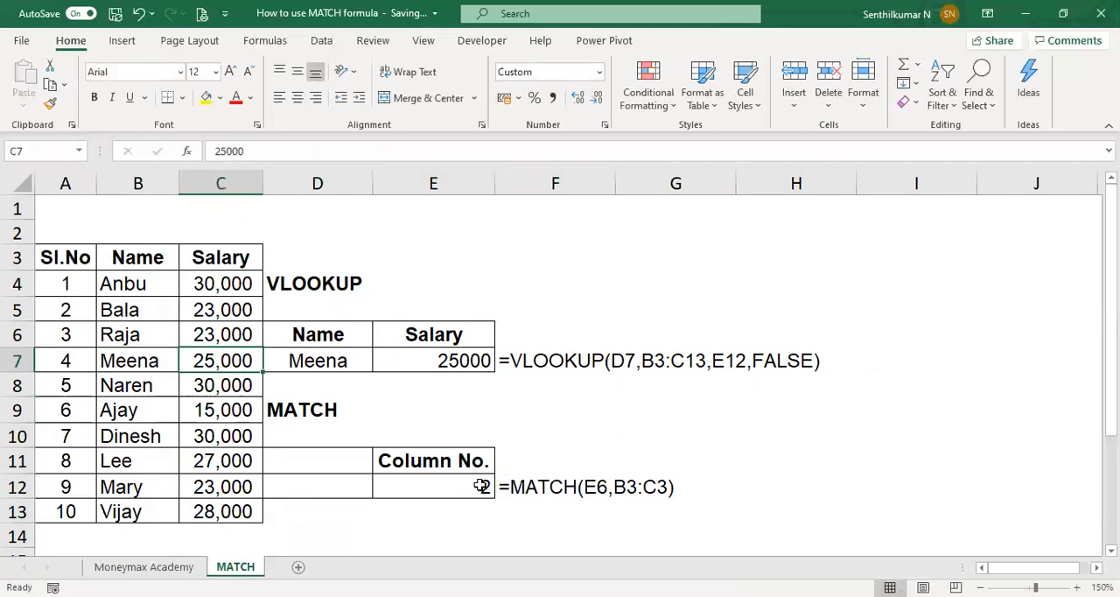
Step: Undo the F12 formula text and the deletion of the Dept. column
{"action": "key", "text": "ctrl+z"}
{"action": "key", "text": "ctrl+z"}
{"action": "key", "text": "ctrl+z"}
{"action": "key", "text": "ctrl+z"}
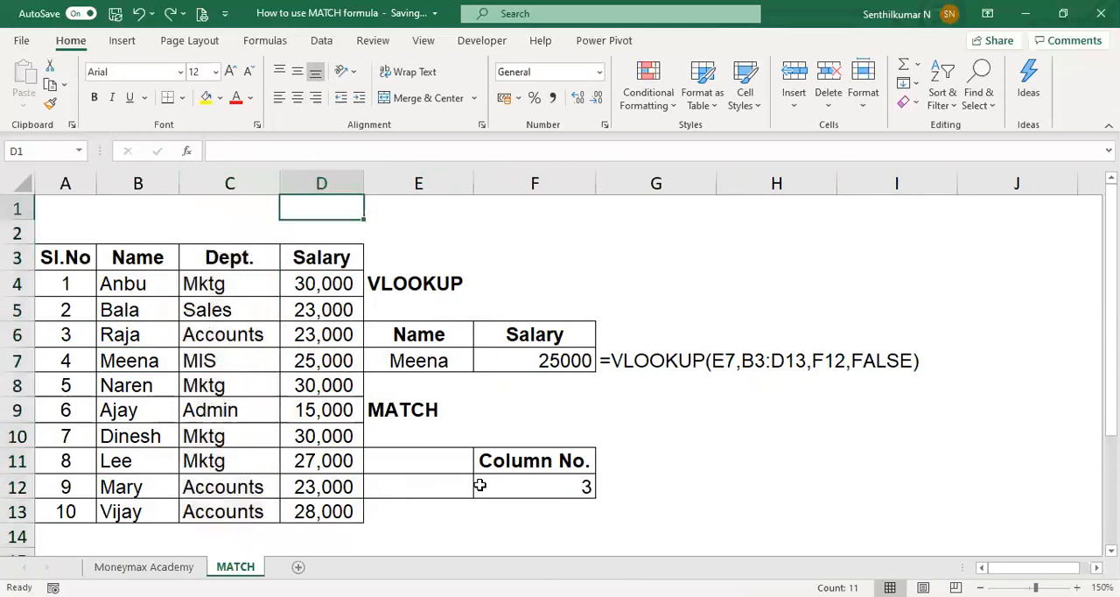
Step: Show the text of the MATCH formula in G12 with =FORMULATEXT(F12)
{"action": "key", "text": "Down"}
{"action": "key", "text": "Down"}
{"action": "key", "text": "Down"}
{"action": "key", "text": "Down"}
{"action": "key", "text": "Down"}
{"action": "key", "text": "Down"}
{"action": "key", "text": "Down"}
{"action": "key", "text": "Down"}
{"action": "key", "text": "Down"}
{"action": "key", "text": "Down"}
{"action": "key", "text": "Down"}
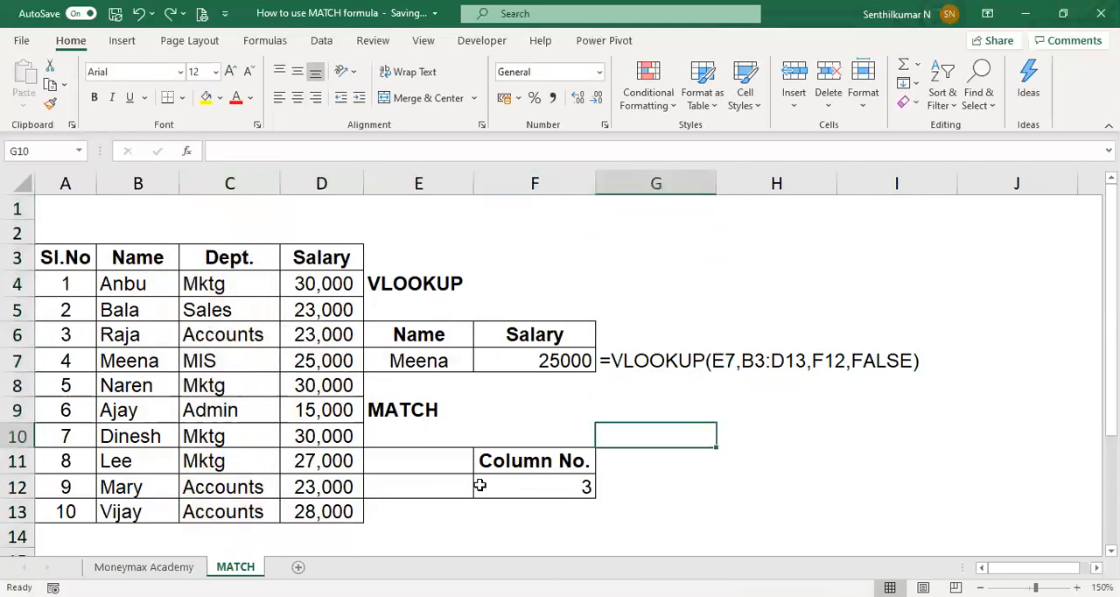
{"action": "type", "text": "="}
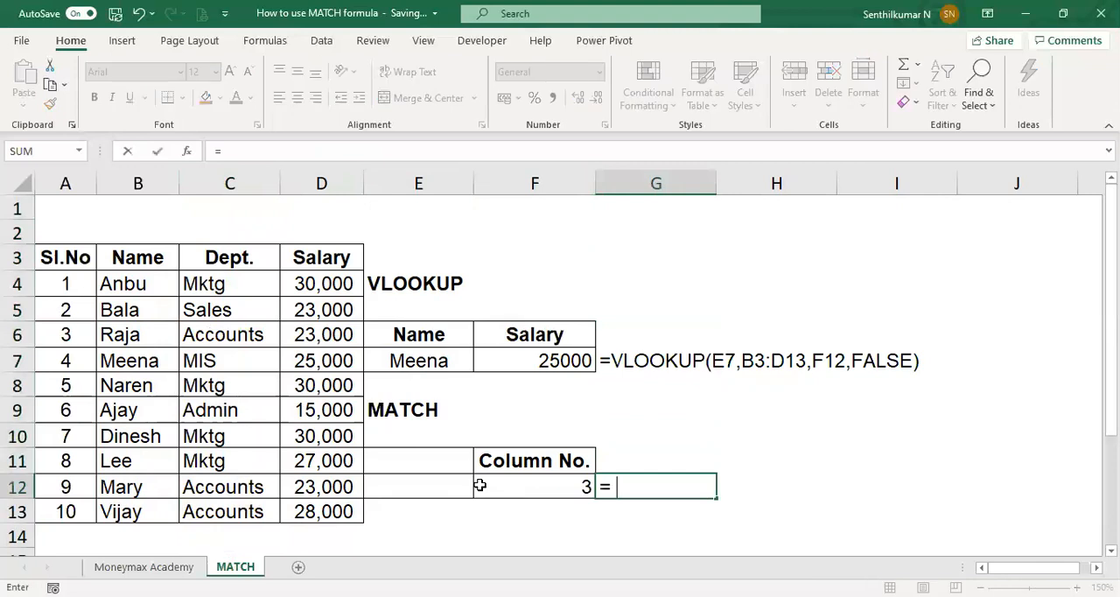
{"action": "type", "text": "FORMULATEXT(F12)"}
{"action": "key", "text": "Return"}
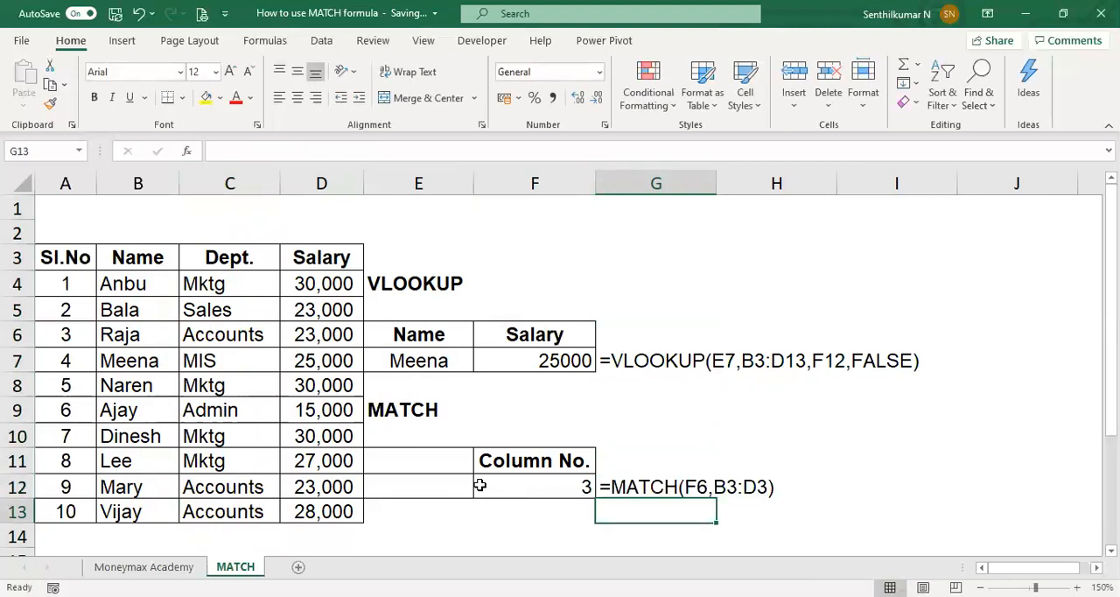
{"action": "key", "text": "Up"}
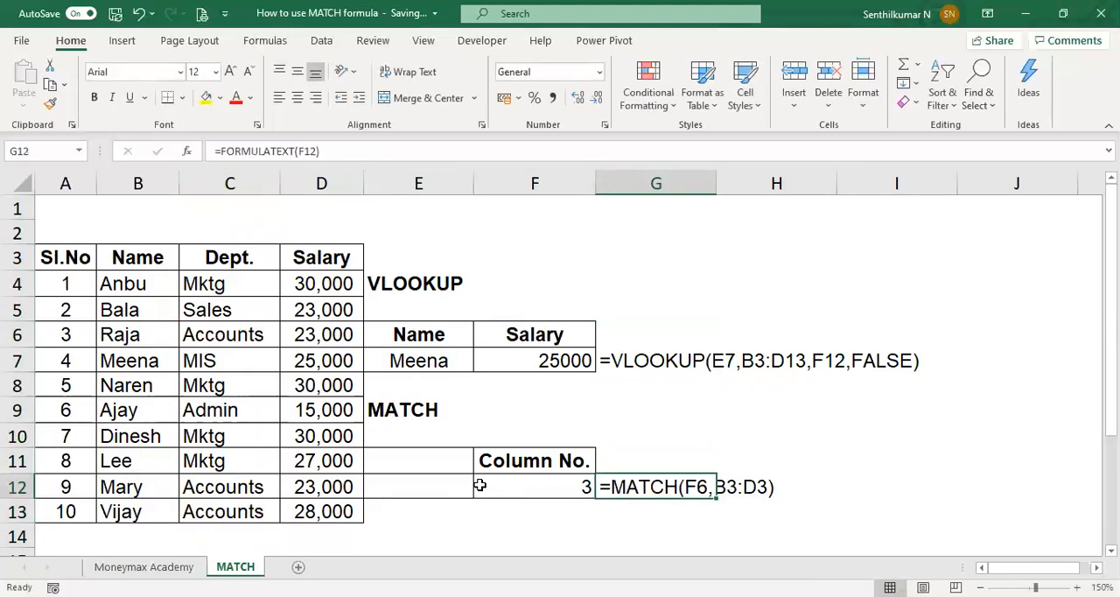
{"action": "key", "text": "Left"}
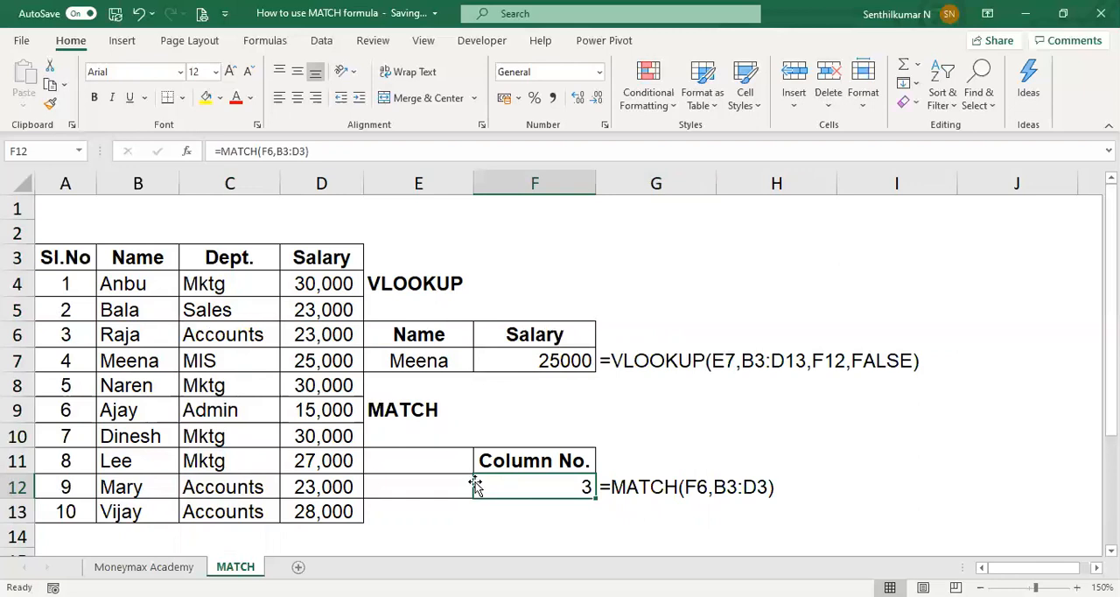
Step: Insert a blank column before the Dept. column to test the MATCH column number, and delete that blank column again
{"action": "left_click", "coordinate": [234, 171]}
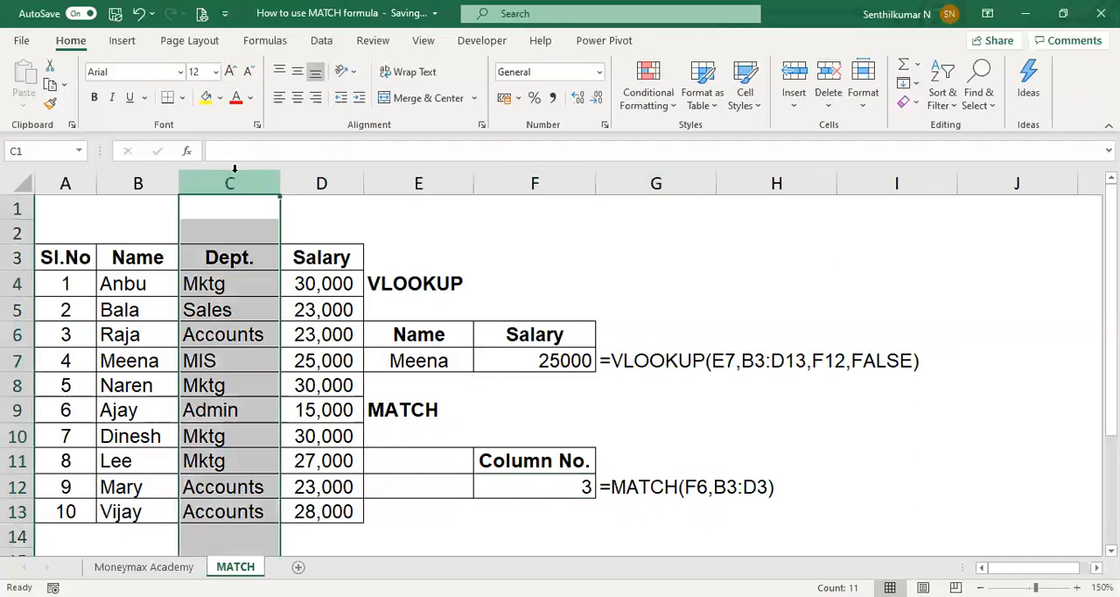
{"action": "key", "text": "ctrl+shift+plus"}
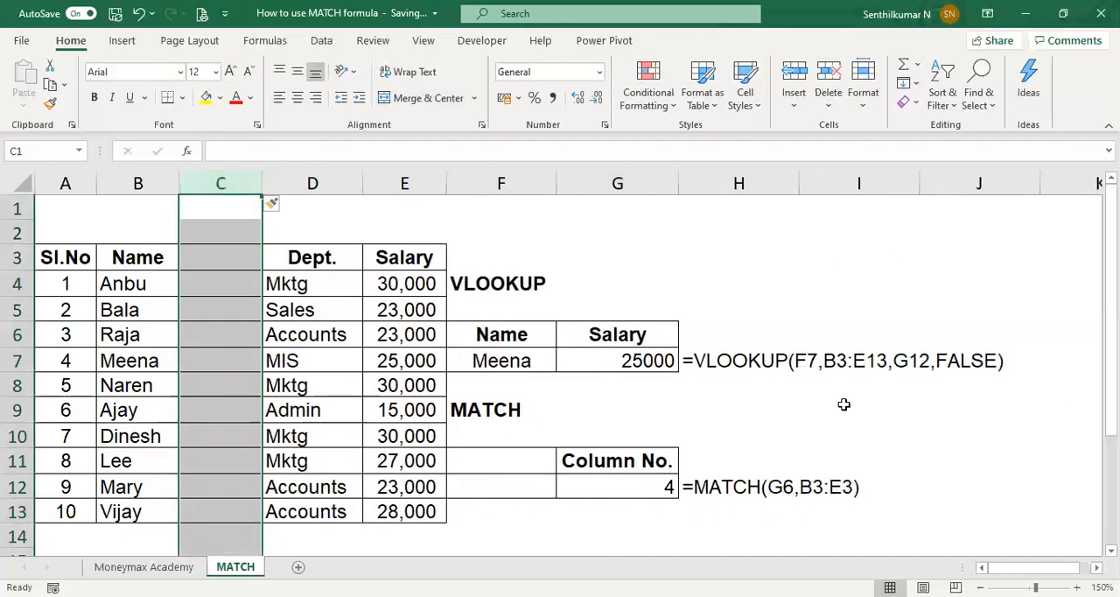
{"action": "left_click", "coordinate": [633, 486]}
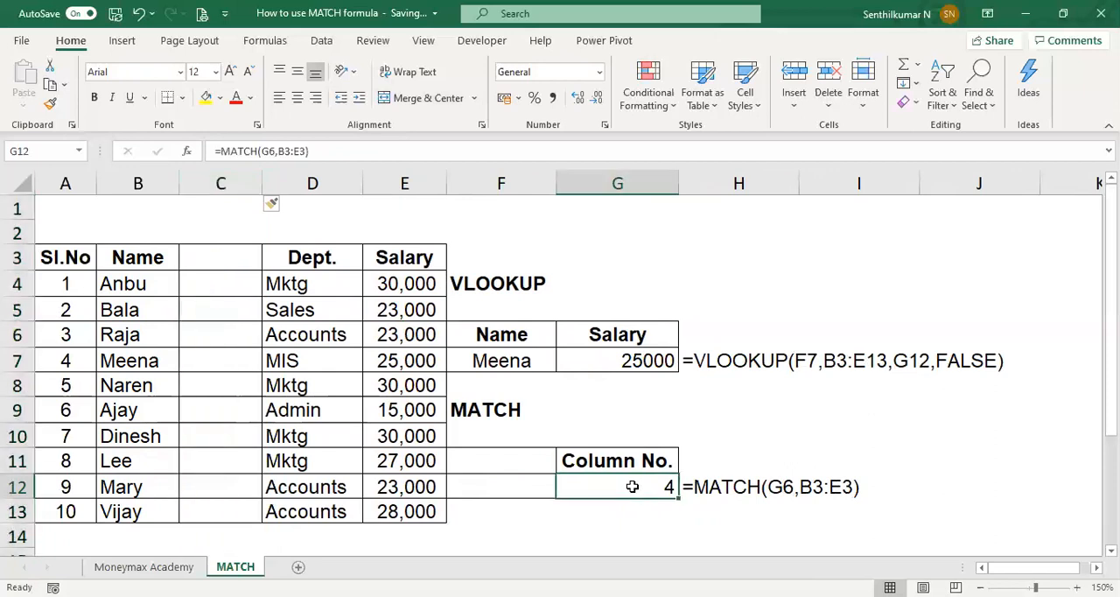
{"action": "left_click", "coordinate": [233, 179]}
{"action": "key", "text": "ctrl+minus"}
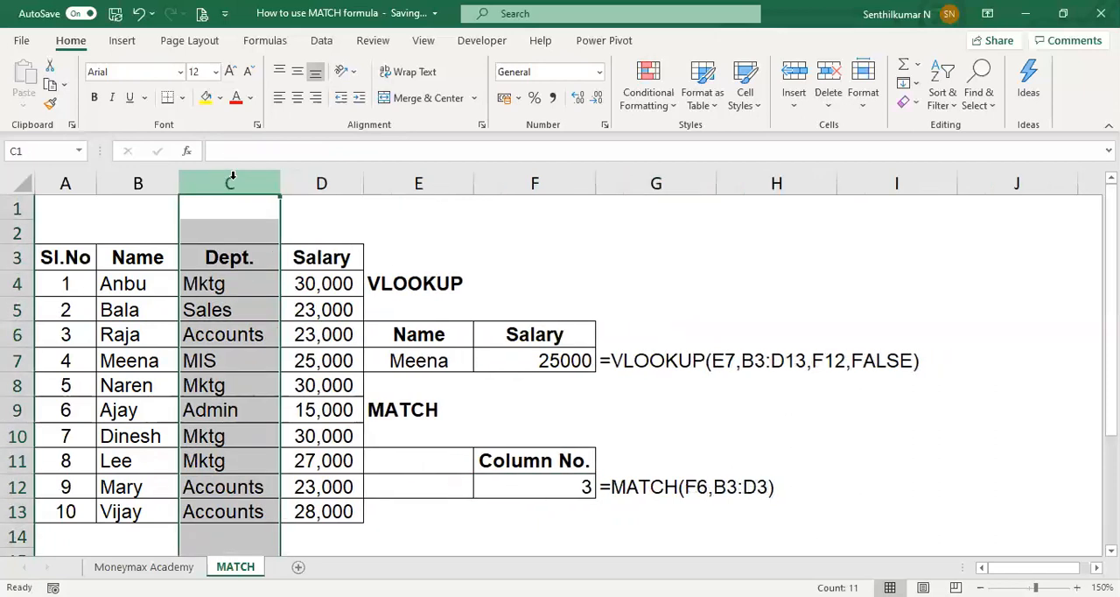
Step: Delete the Dept. column to test the lookup formulas, and undo the deletion
{"action": "key", "text": "ctrl+minus"}
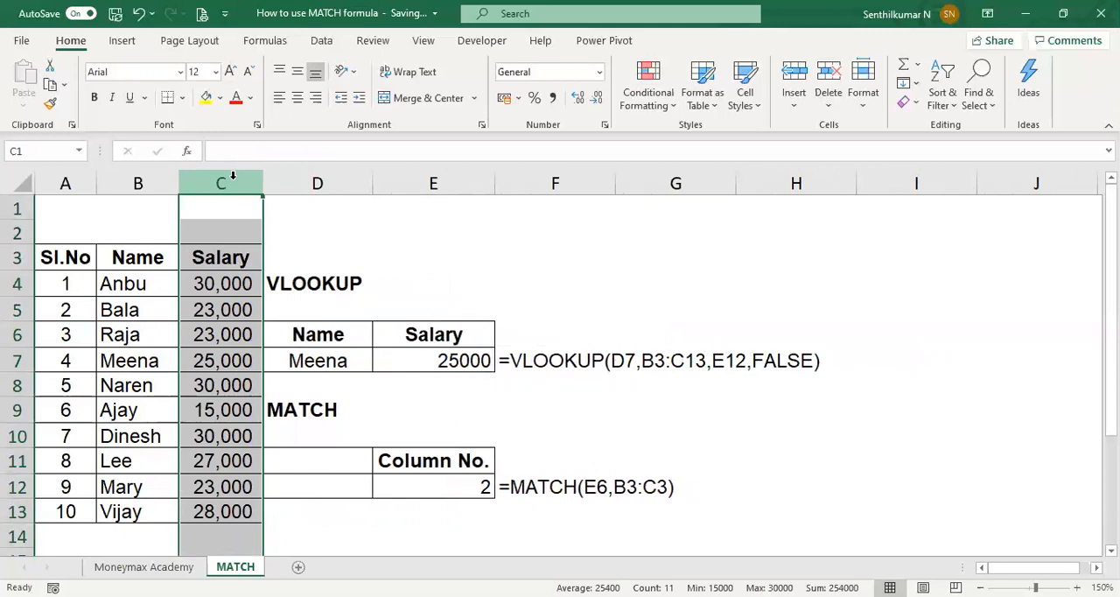
{"action": "key", "text": "ctrl+z"}
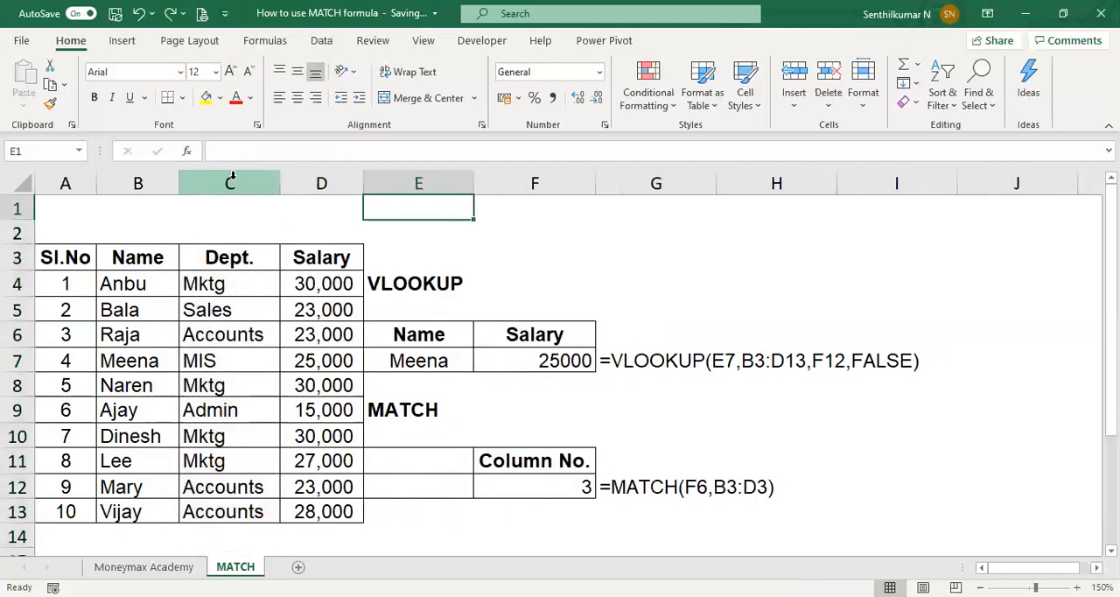
Step: Examine how the MATCH formula in F12 feeds the column number to the VLOOKUP formula in F7
{"action": "key", "text": "Down"}
{"action": "key", "text": "Down"}
{"action": "key", "text": "Down"}
{"action": "key", "text": "Down"}
{"action": "key", "text": "Down"}
{"action": "key", "text": "Down"}
{"action": "key", "text": "Down"}
{"action": "key", "text": "Down"}
{"action": "key", "text": "Down"}
{"action": "key", "text": "Right"}
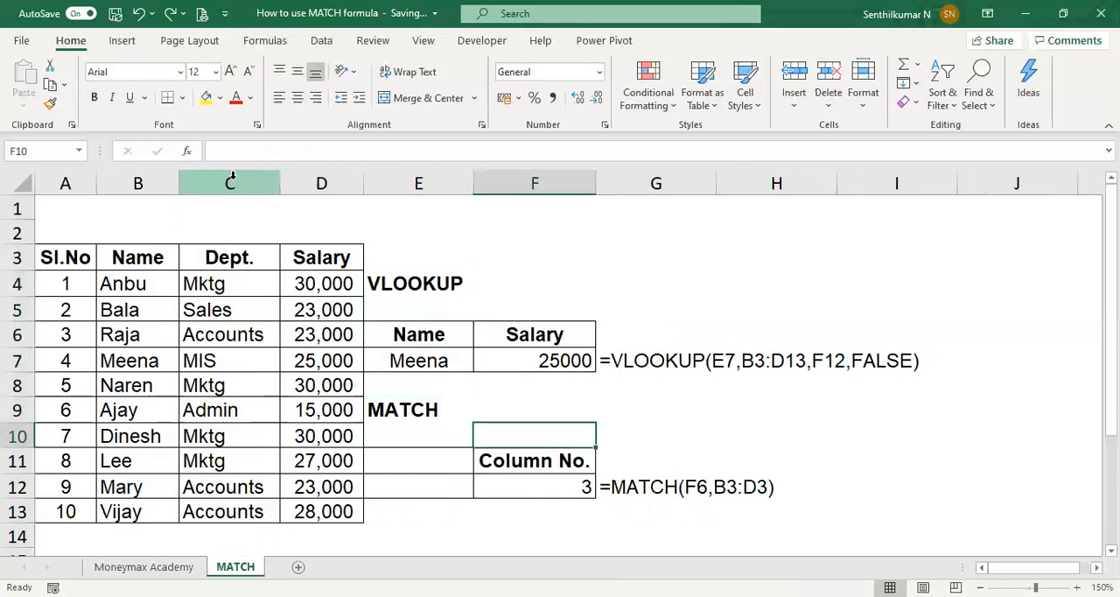
{"action": "key", "text": "Down"}
{"action": "key", "text": "Down"}
{"action": "key", "text": "Right"}
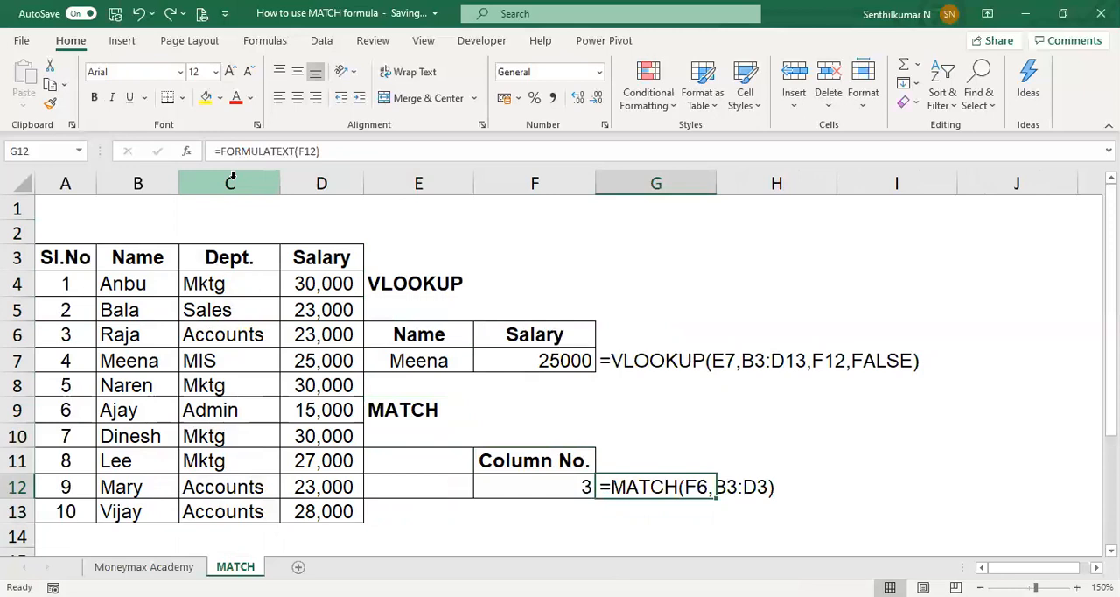
{"action": "key", "text": "Up"}
{"action": "key", "text": "Up"}
{"action": "key", "text": "Up"}
{"action": "key", "text": "Up"}
{"action": "key", "text": "Up"}
{"action": "key", "text": "Up"}
{"action": "key", "text": "Up"}
{"action": "key", "text": "Up"}
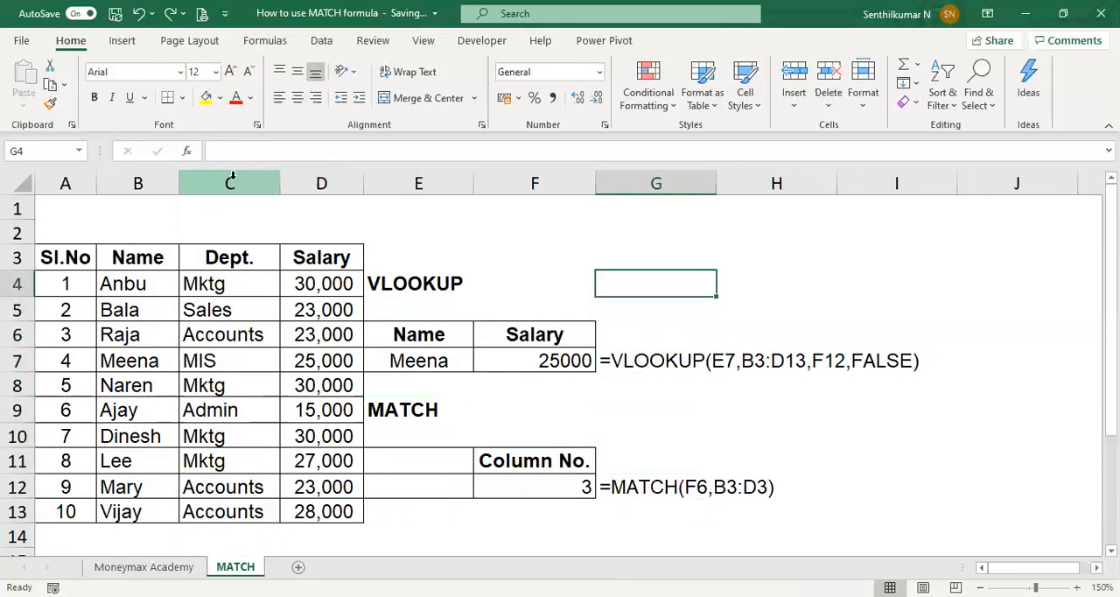
{"action": "key", "text": "Left"}
{"action": "key", "text": "Left"}
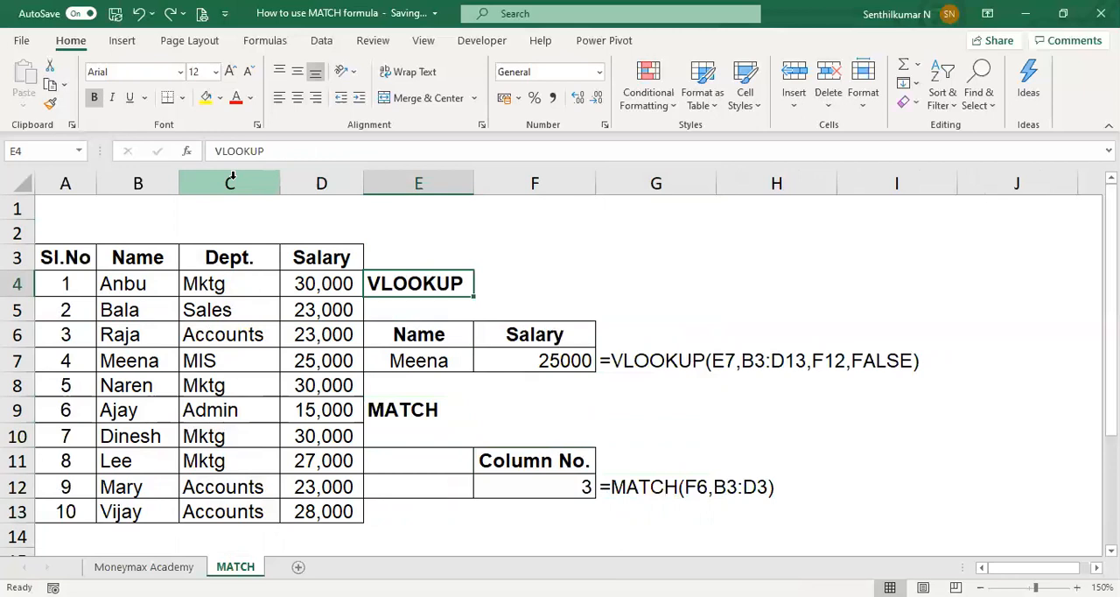
{"action": "key", "text": "Right"}
{"action": "key", "text": "Right"}
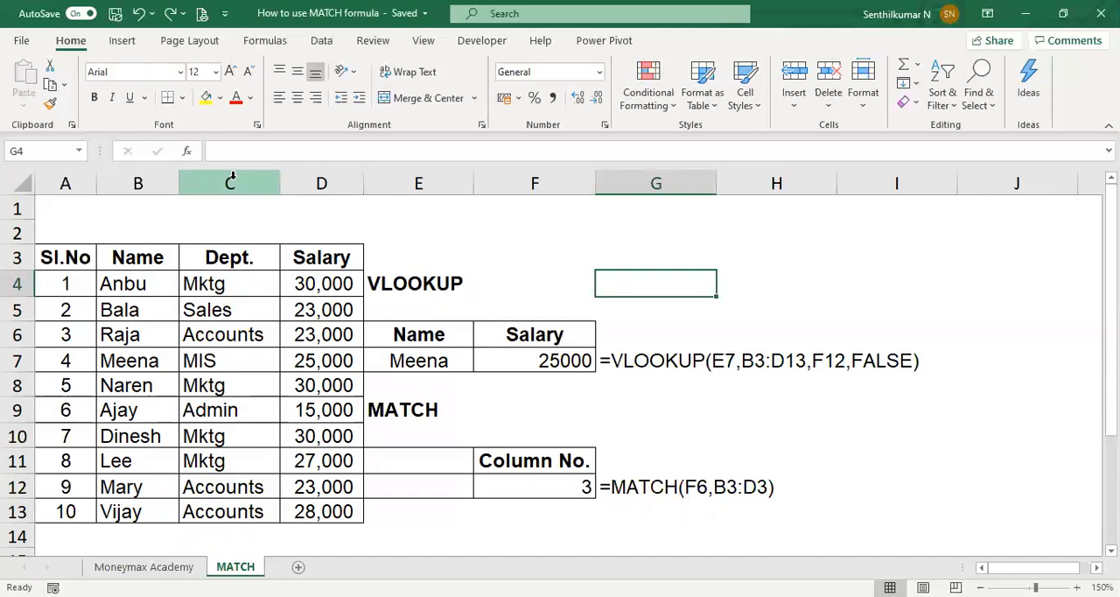
{"action": "key", "text": "Left"}
{"action": "key", "text": "Left"}
{"action": "key", "text": "Left"}
{"action": "key", "text": "Right"}
{"action": "key", "text": "Down"}
{"action": "key", "text": "Down"}
{"action": "key", "text": "Down"}
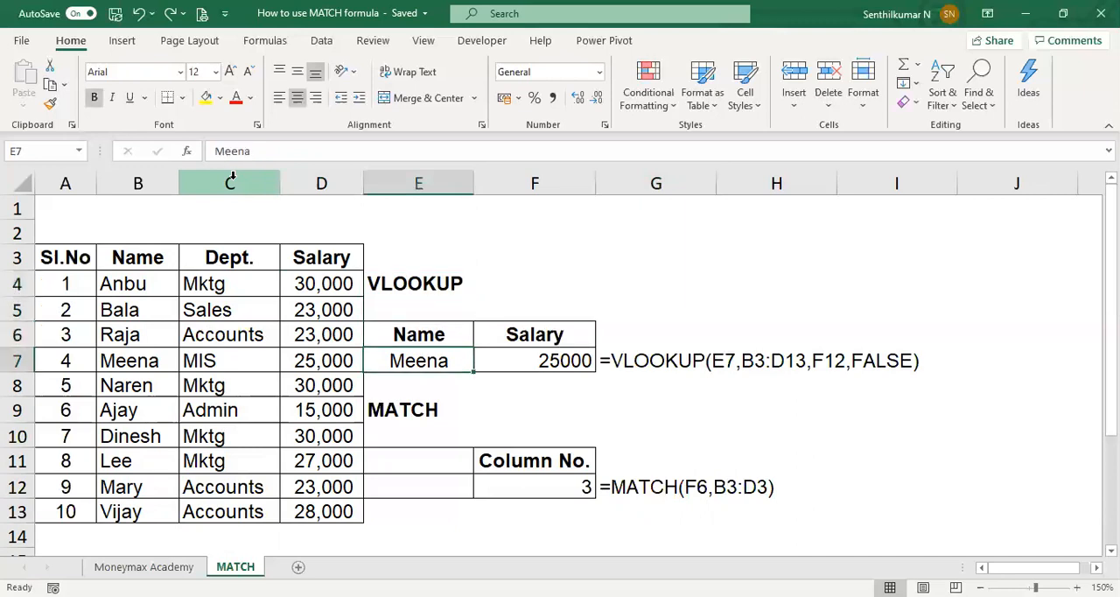
{"action": "key", "text": "Down"}
{"action": "key", "text": "Down"}
{"action": "key", "text": "Down"}
{"action": "key", "text": "Up"}
{"action": "key", "text": "Up"}
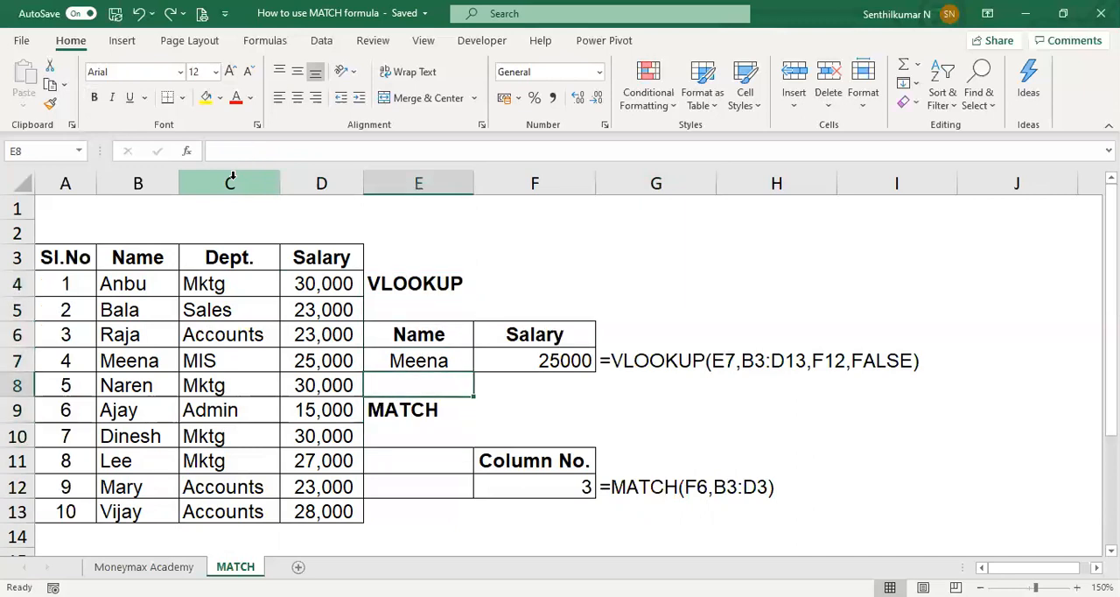
Step: Replace the salary lookup formula in F7 with =XLOOKUP(E7,B3:B13,D3:D13)
{"action": "left_click", "coordinate": [543, 361]}
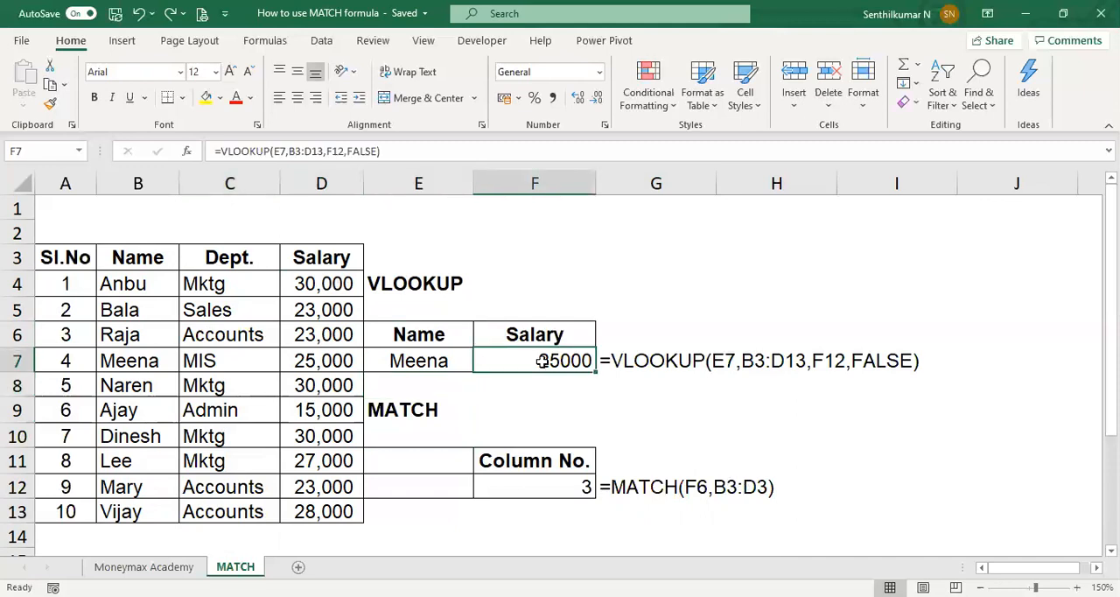
{"action": "type", "text": "=x"}
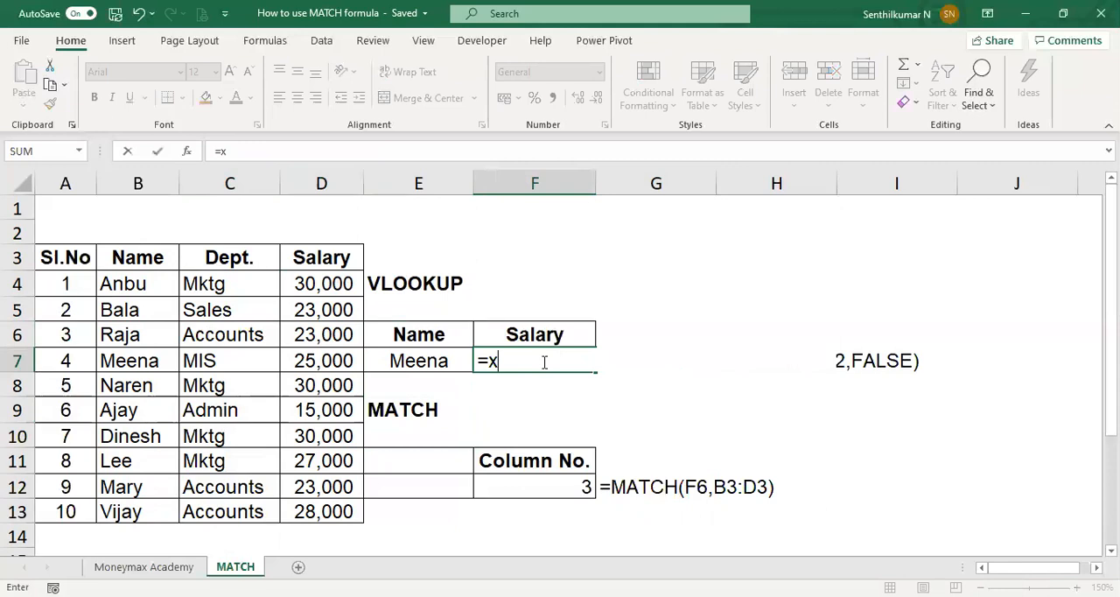
{"action": "type", "text": "lookup(e7,"}
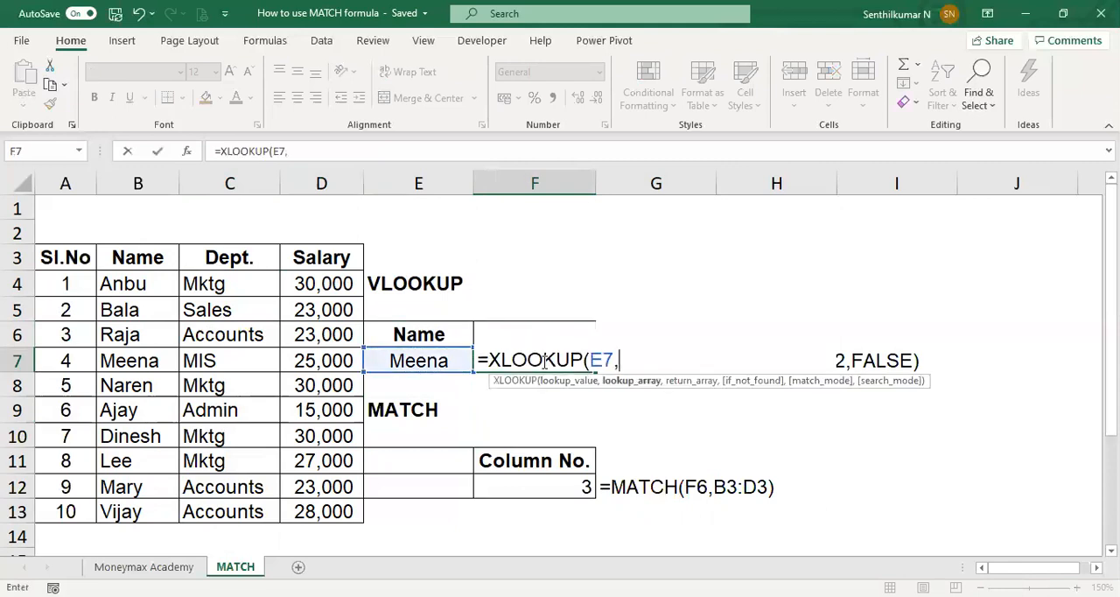
{"action": "left_click", "coordinate": [163, 257]}
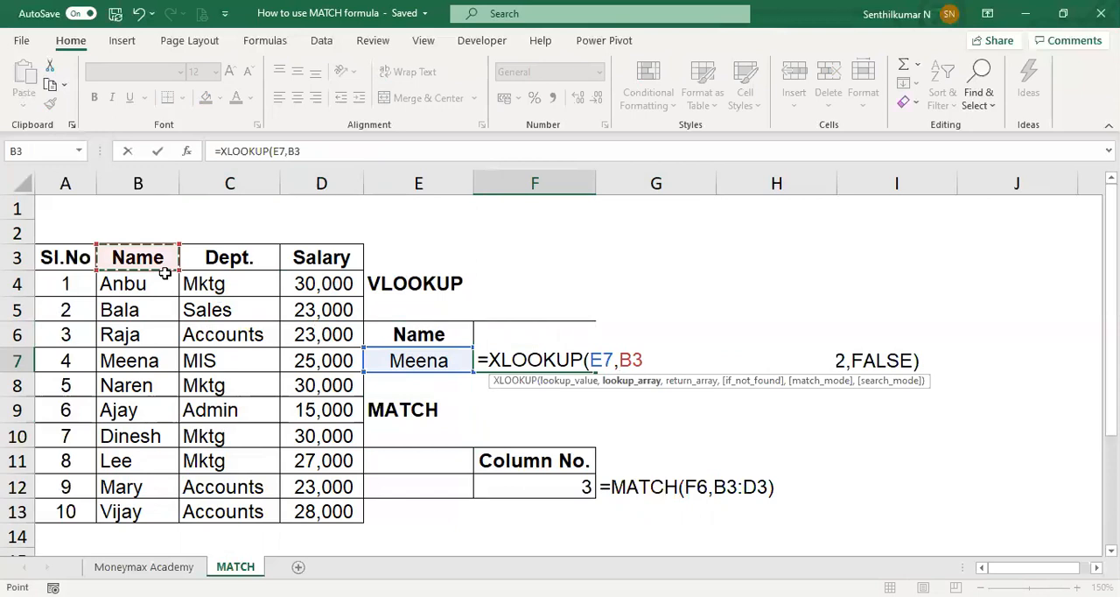
{"action": "left_click_drag", "start_coordinate": [164, 273], "coordinate": [140, 512]}
{"action": "type", "text": ","}
{"action": "left_click", "coordinate": [328, 261]}
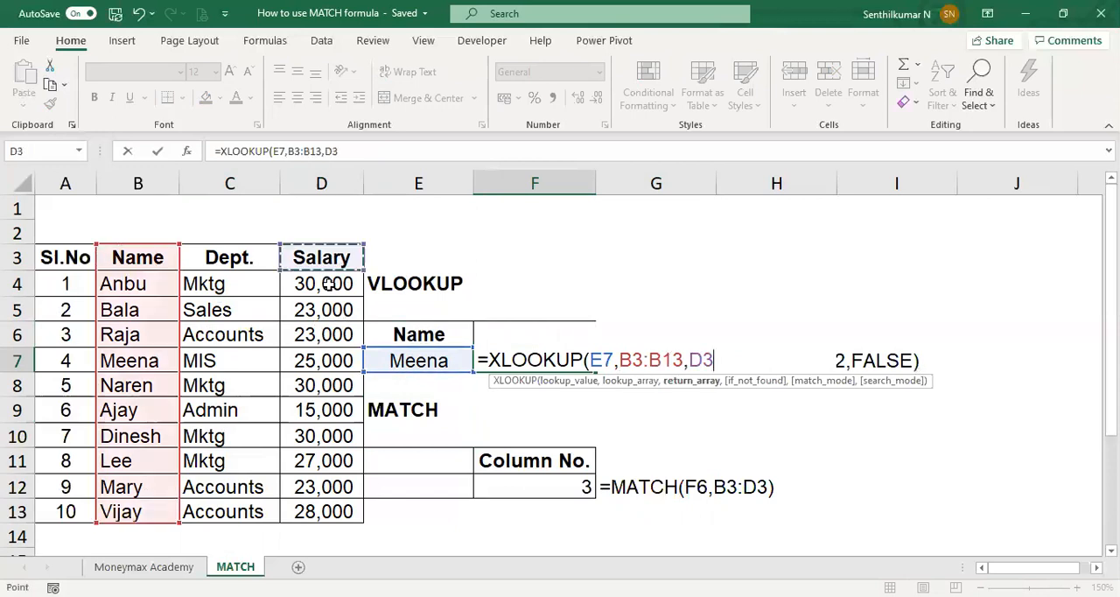
{"action": "left_click_drag", "start_coordinate": [326, 283], "coordinate": [300, 504]}
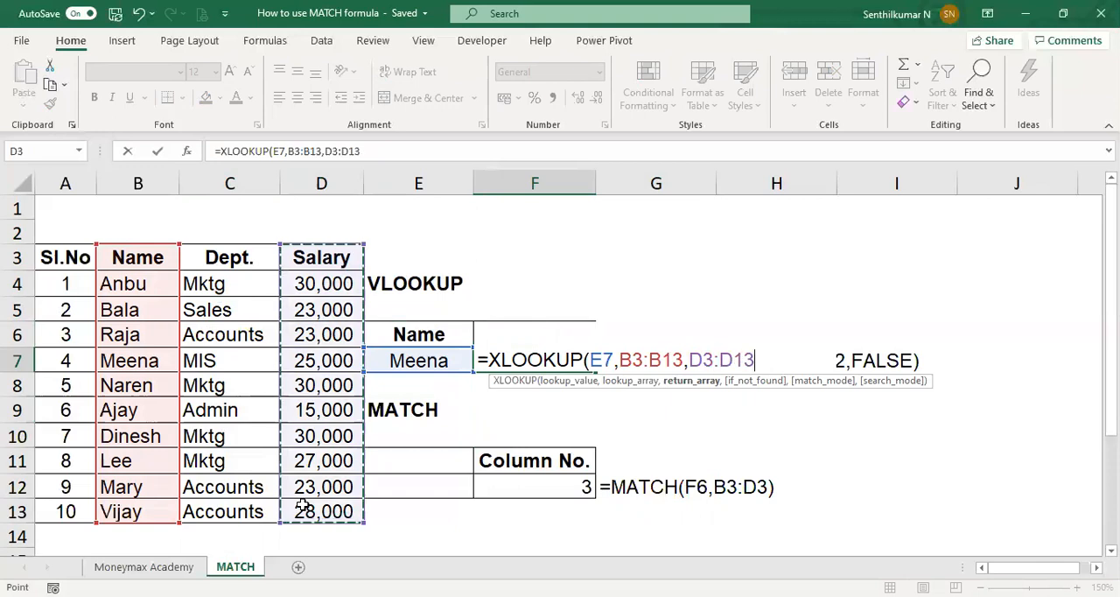
{"action": "key", "text": "Return"}
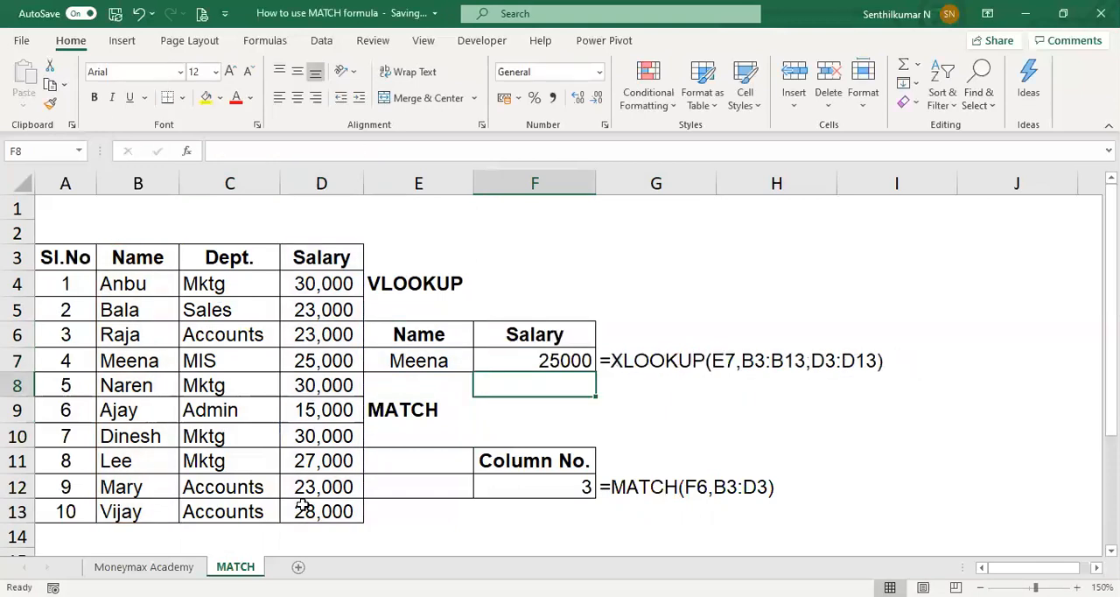
{"action": "key", "text": "Up"}
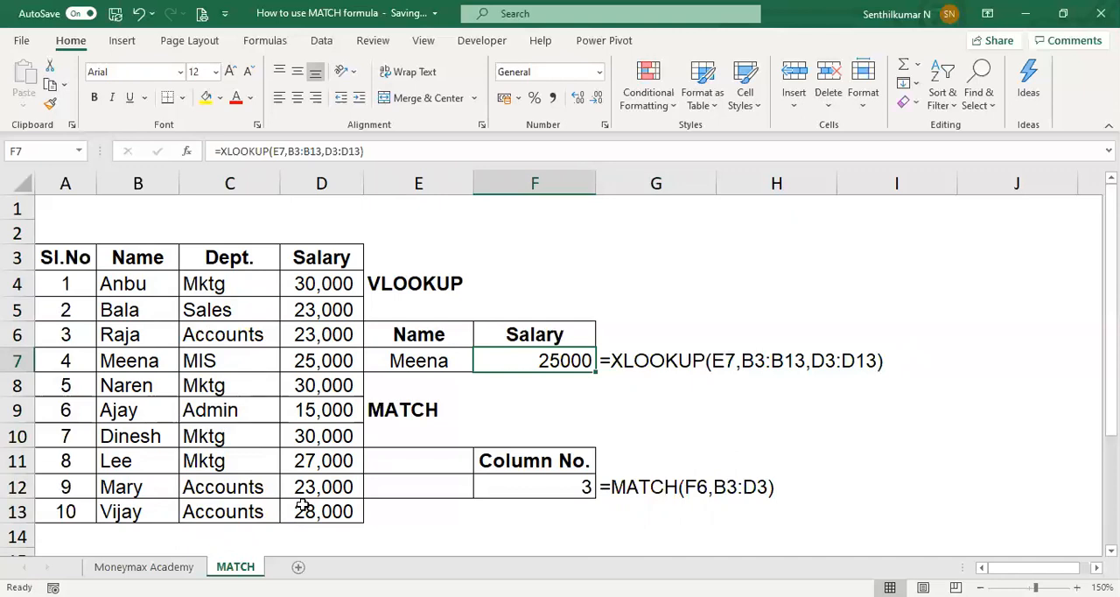
Step: Enter the text hlookup in F4, beside the VLOOKUP heading
{"action": "key", "text": "Left"}
{"action": "key", "text": "Down"}
{"action": "key", "text": "Down"}
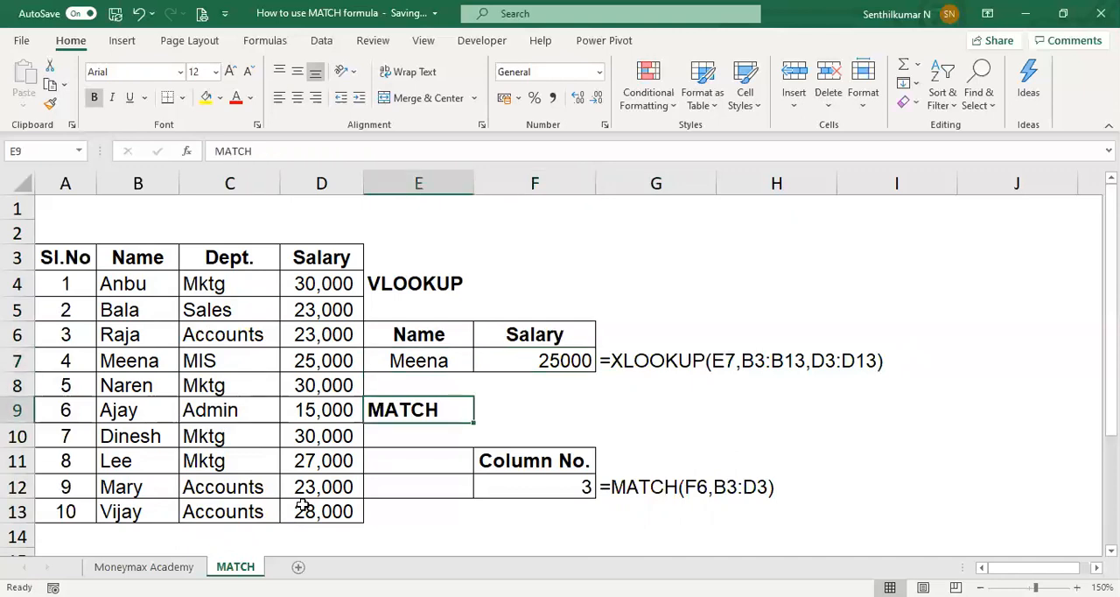
{"action": "key", "text": "Up"}
{"action": "key", "text": "Up"}
{"action": "key", "text": "Up"}
{"action": "key", "text": "Up"}
{"action": "key", "text": "Up"}
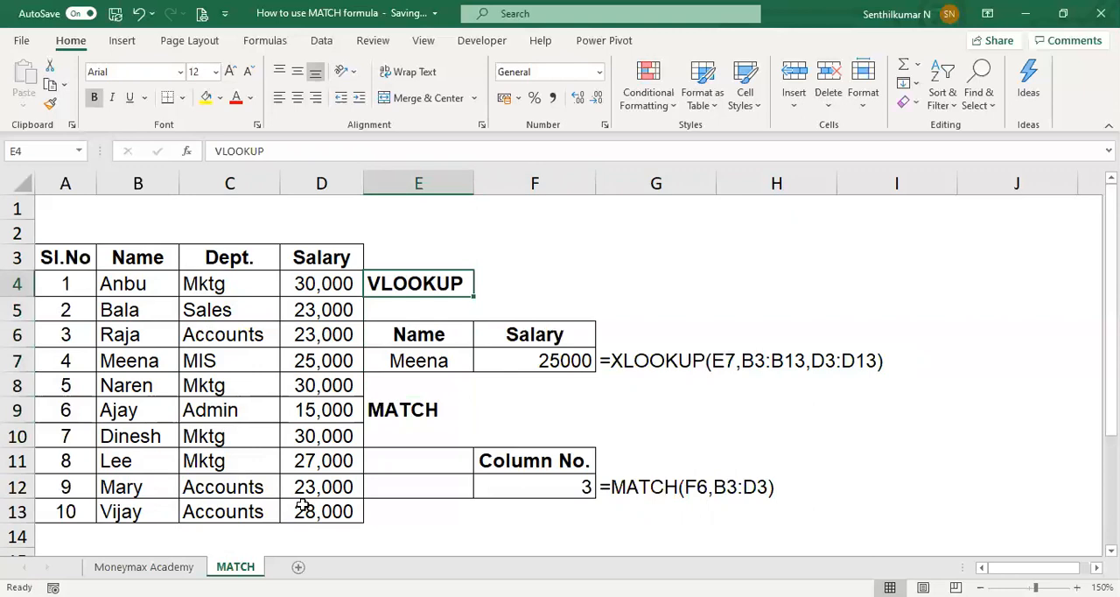
{"action": "key", "text": "Right"}
{"action": "type", "text": "hlook"}
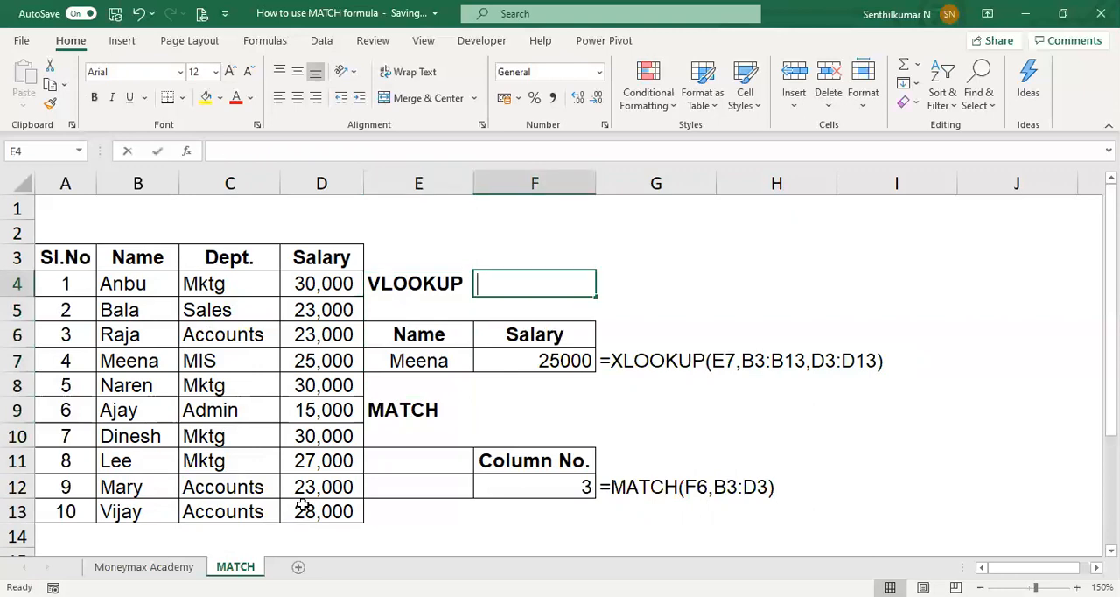
{"action": "type", "text": "up"}
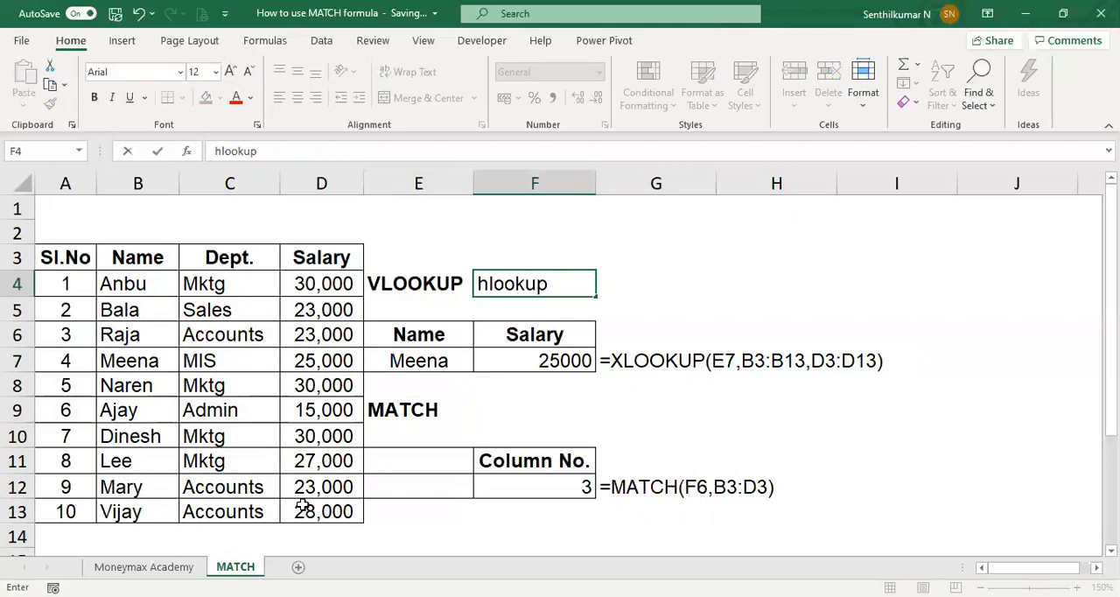
{"action": "key", "text": "Return"}
Step: Review the MATCH, VLOOKUP and hlookup labels alongside the first row of table data
{"action": "key", "text": "Down"}
{"action": "key", "text": "Down"}
{"action": "key", "text": "Down"}
{"action": "key", "text": "Down"}
{"action": "key", "text": "Left"}
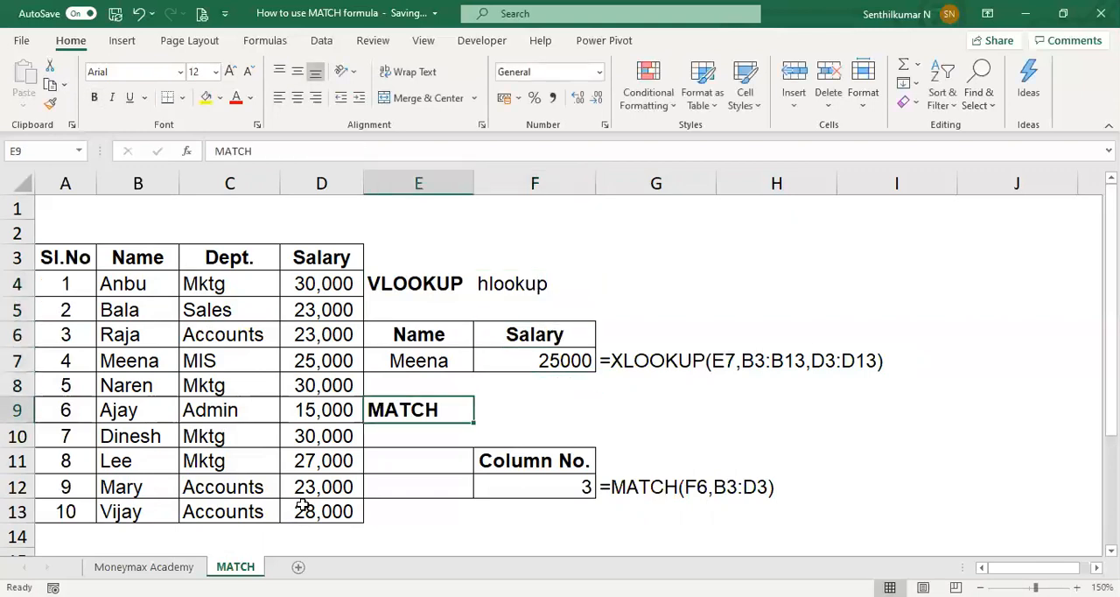
{"action": "key", "text": "Up"}
{"action": "key", "text": "Up"}
{"action": "key", "text": "Up"}
{"action": "key", "text": "Up"}
{"action": "key", "text": "Up"}
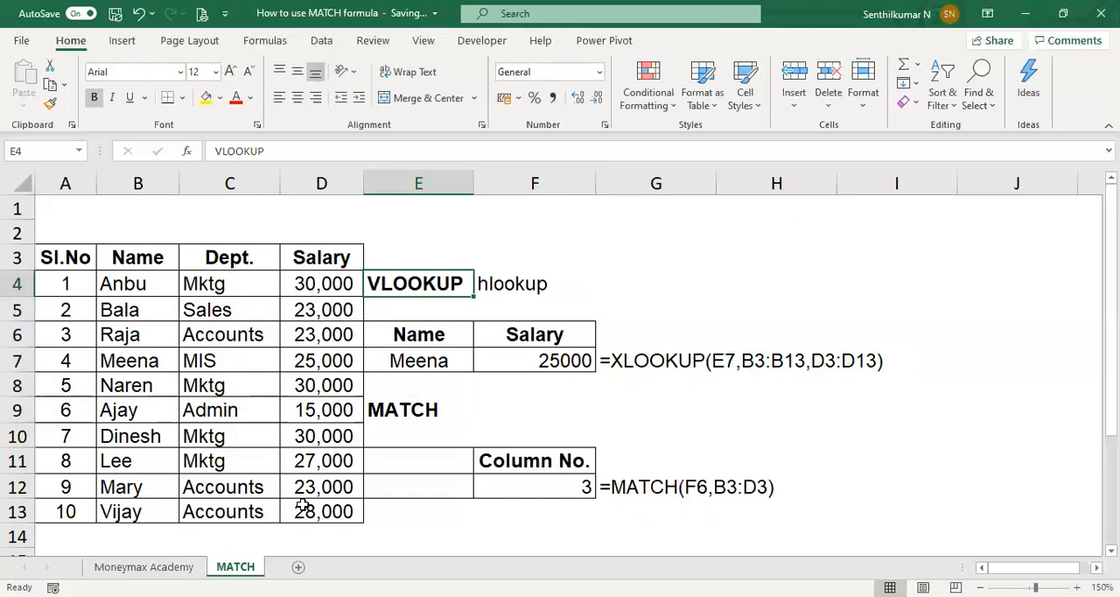
{"action": "key", "text": "Right"}
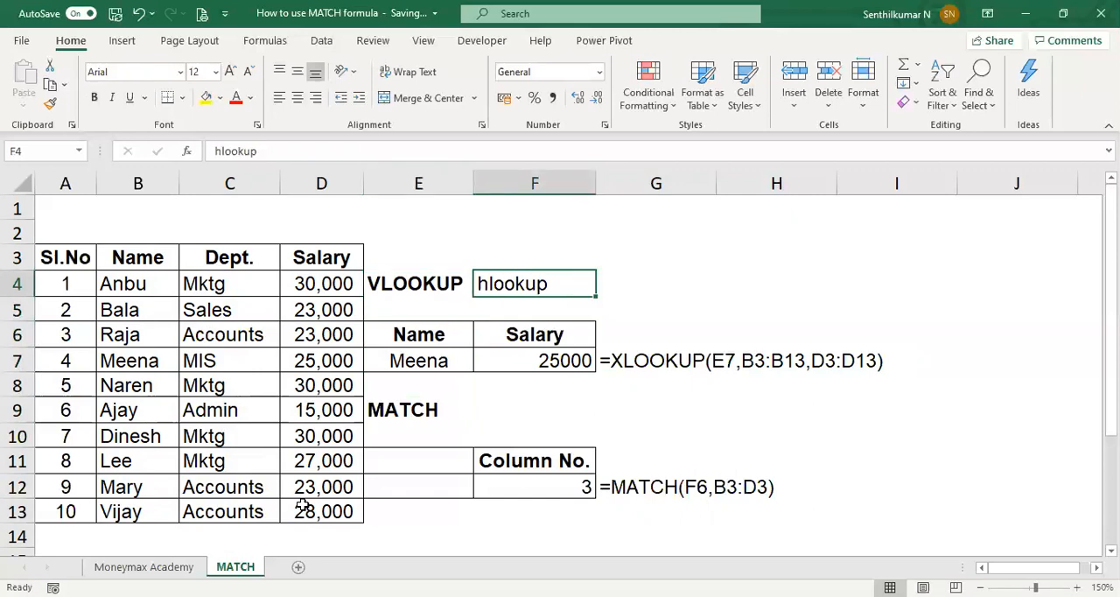
{"action": "key", "text": "Left"}
{"action": "key", "text": "Left"}
{"action": "key", "text": "Left"}
{"action": "key", "text": "Left"}
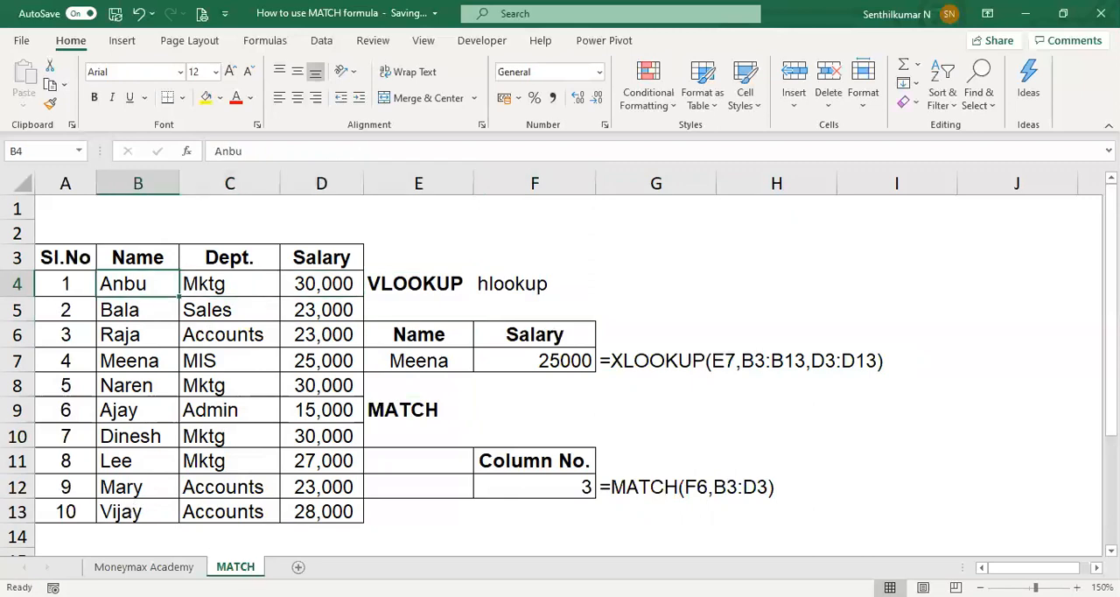
Step: Create a copy of the MATCH sheet at the end of the workbook
{"action": "right_click", "coordinate": [240, 566]}
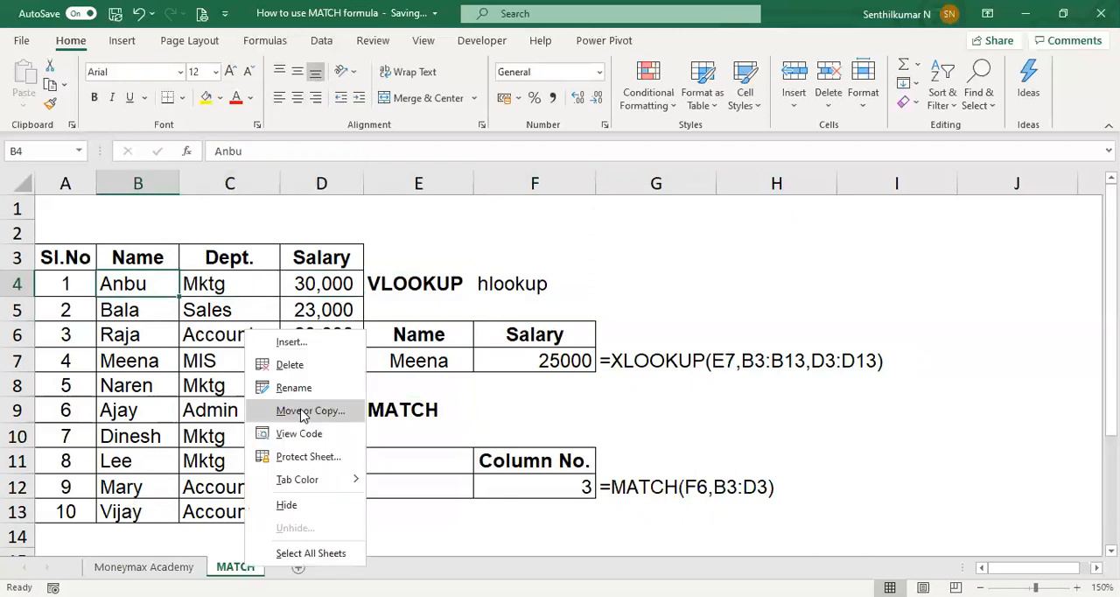
{"action": "left_click", "coordinate": [302, 411]}
{"action": "left_click", "coordinate": [218, 403]}
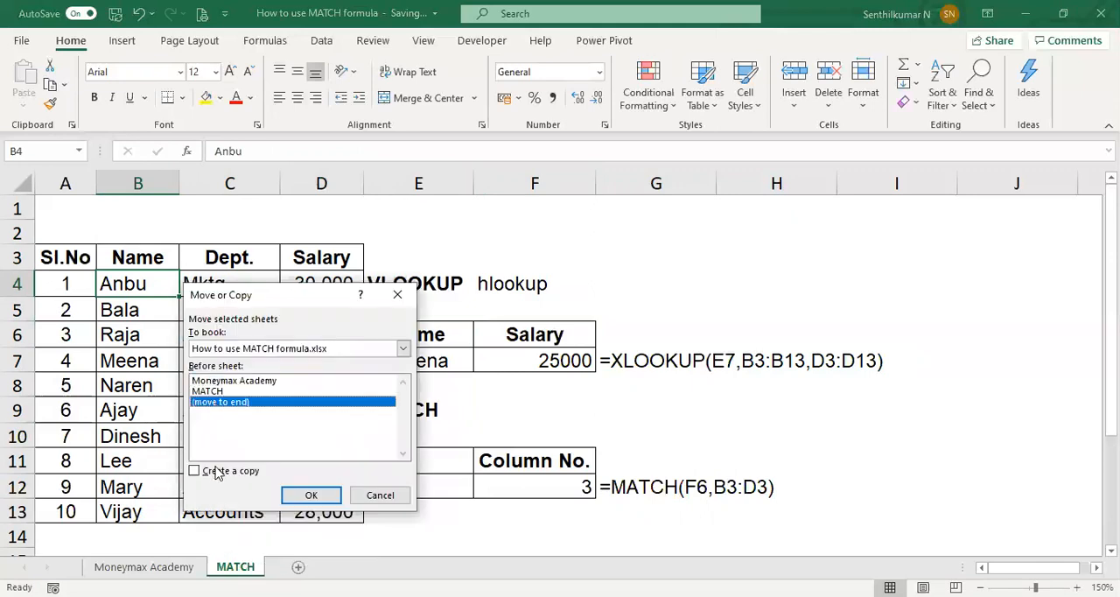
{"action": "left_click", "coordinate": [215, 472]}
{"action": "left_click", "coordinate": [312, 496]}
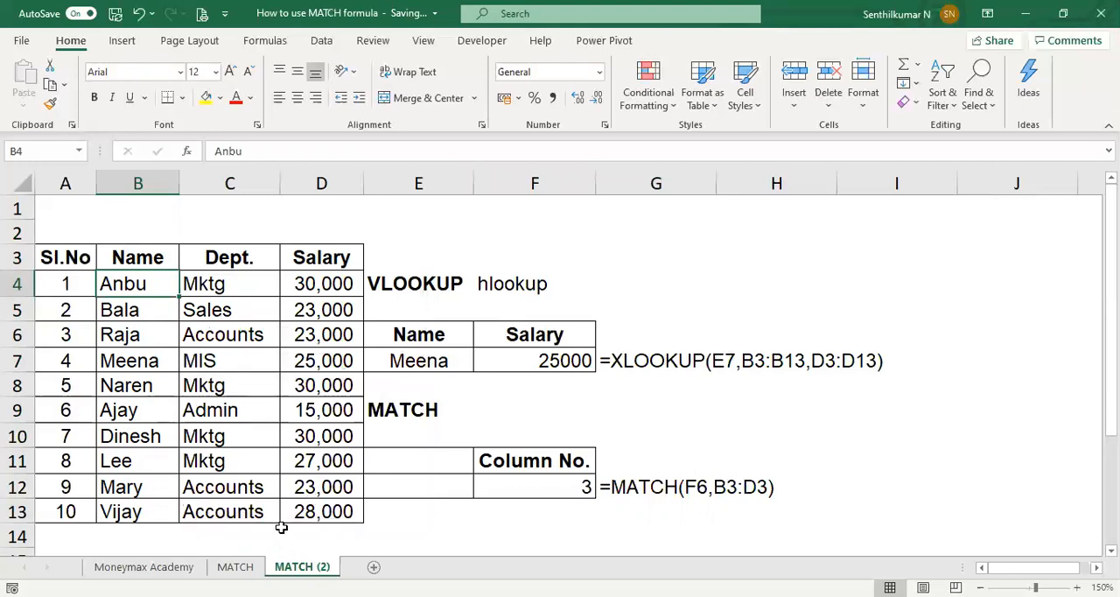
Step: Delete the columns from E to H that hold the VLOOKUP and MATCH examples beside the employee table
{"action": "left_click", "coordinate": [135, 392]}
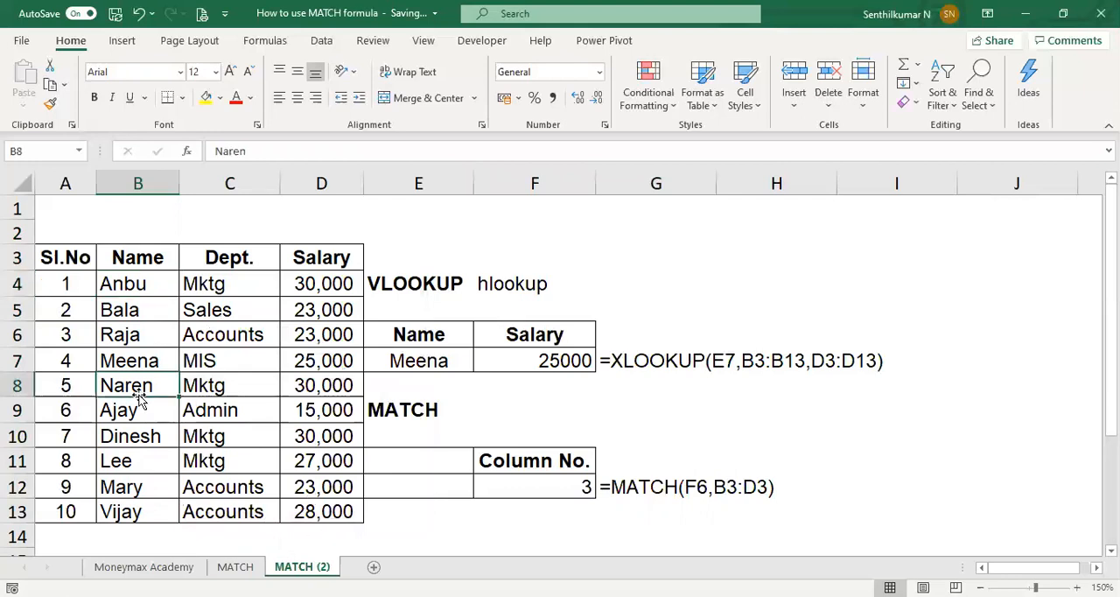
{"action": "left_click", "coordinate": [424, 173]}
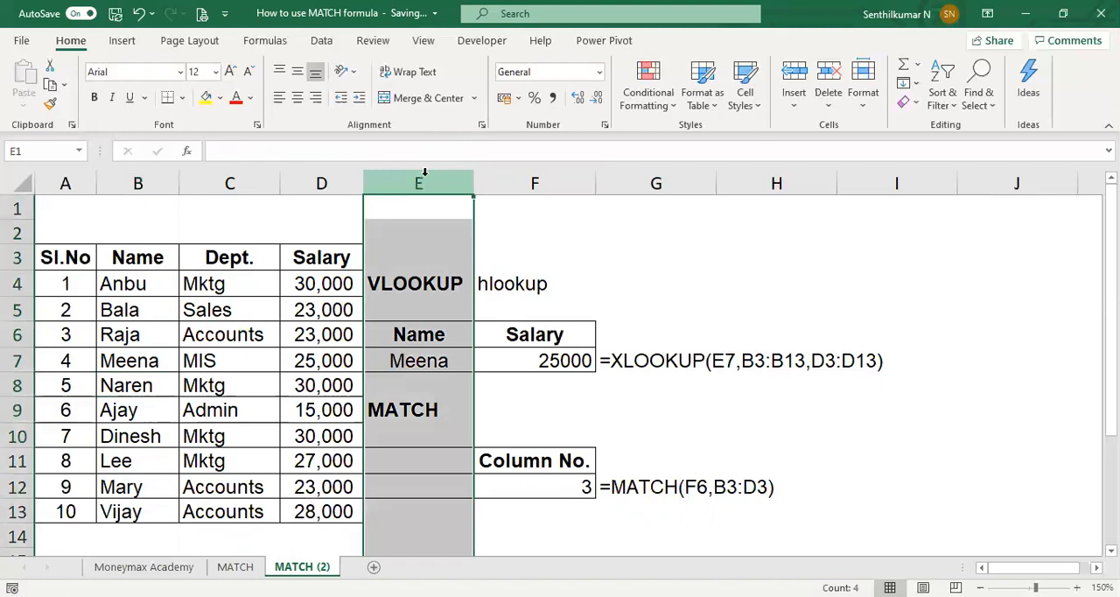
{"action": "key", "text": "shift+Right"}
{"action": "key", "text": "shift+Right"}
{"action": "key", "text": "shift+Right"}
{"action": "key", "text": "ctrl+minus"}
Step: Copy the whole employee table, range A3:D13, including its header row
{"action": "key", "text": "Left"}
{"action": "key", "text": "Left"}
{"action": "key", "text": "Left"}
{"action": "key", "text": "Down"}
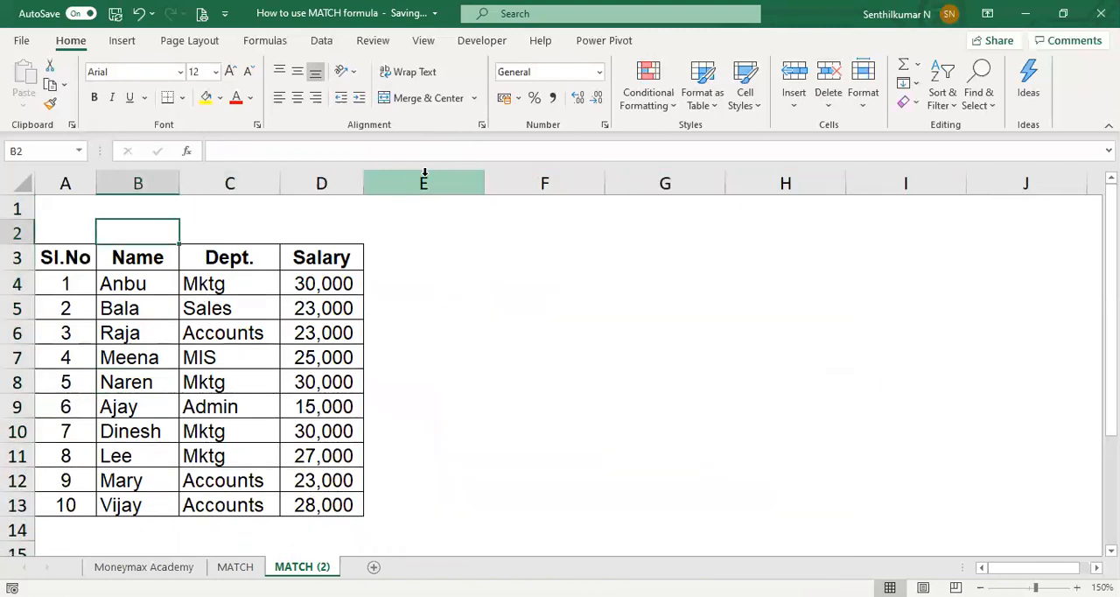
{"action": "key", "text": "Left"}
{"action": "key", "text": "Down"}
{"action": "key", "text": "shift+Right"}
{"action": "key", "text": "shift+Right"}
{"action": "key", "text": "shift+Right"}
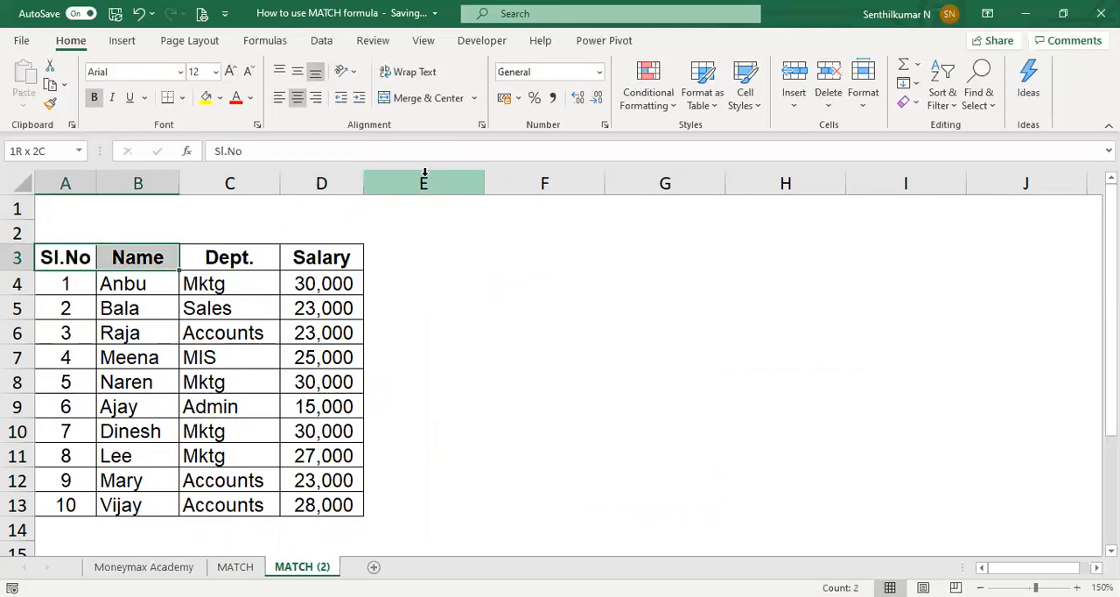
{"action": "key", "text": "shift+Down"}
{"action": "key", "text": "shift+Down"}
{"action": "key", "text": "shift+Down"}
{"action": "key", "text": "shift+Down"}
{"action": "key", "text": "shift+Down"}
{"action": "key", "text": "shift+Down"}
{"action": "key", "text": "shift+Down"}
{"action": "key", "text": "shift+Down"}
{"action": "key", "text": "shift+Down"}
{"action": "key", "text": "shift+Down"}
{"action": "key", "text": "shift+Down"}
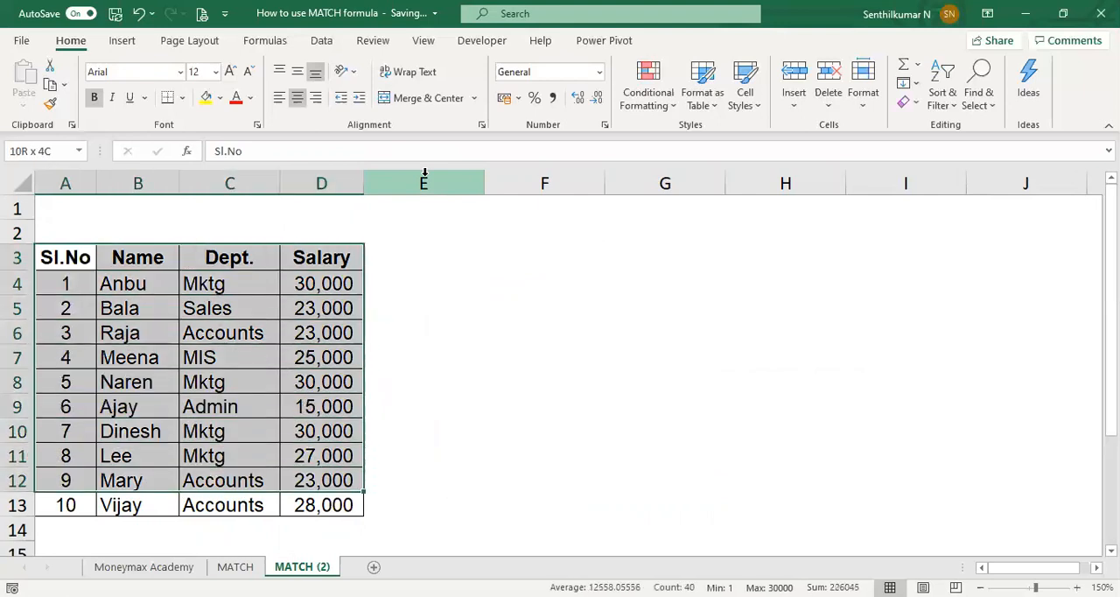
{"action": "key", "text": "shift+Up"}
{"action": "key", "text": "ctrl+c"}
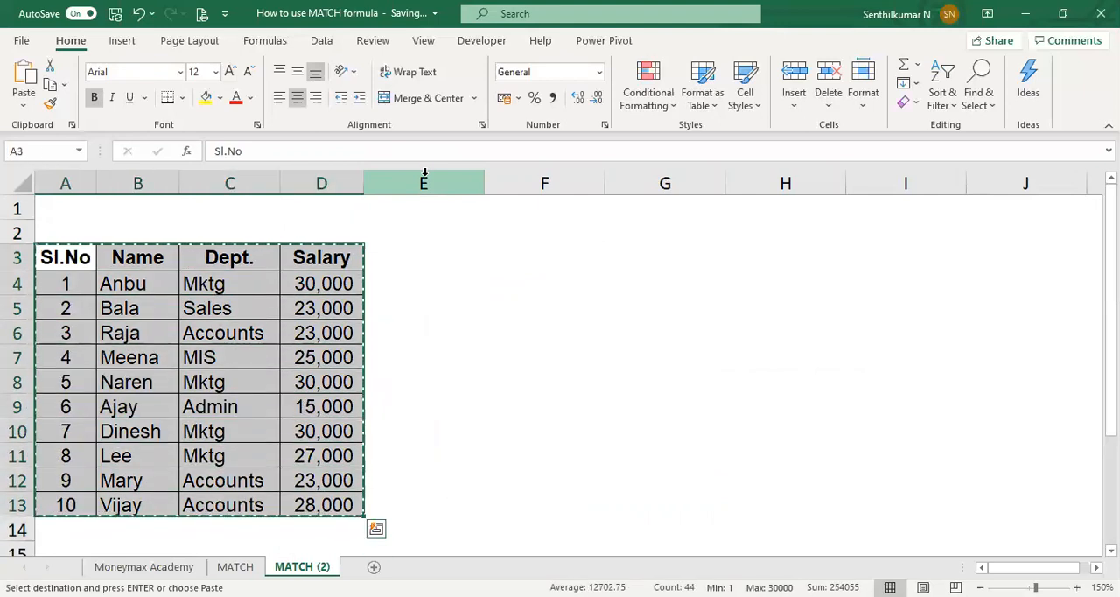
Step: Paste the copied employee table transposed, starting at cell E4
{"action": "key", "text": "Right"}
{"action": "key", "text": "Right"}
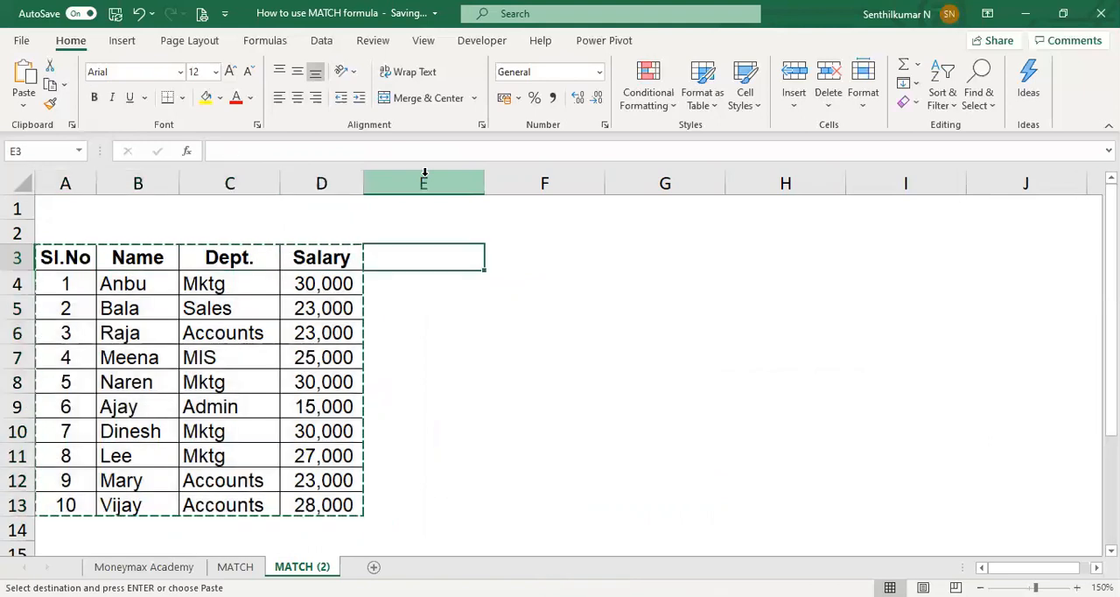
{"action": "key", "text": "Right"}
{"action": "key", "text": "Down"}
{"action": "key", "text": "Left"}
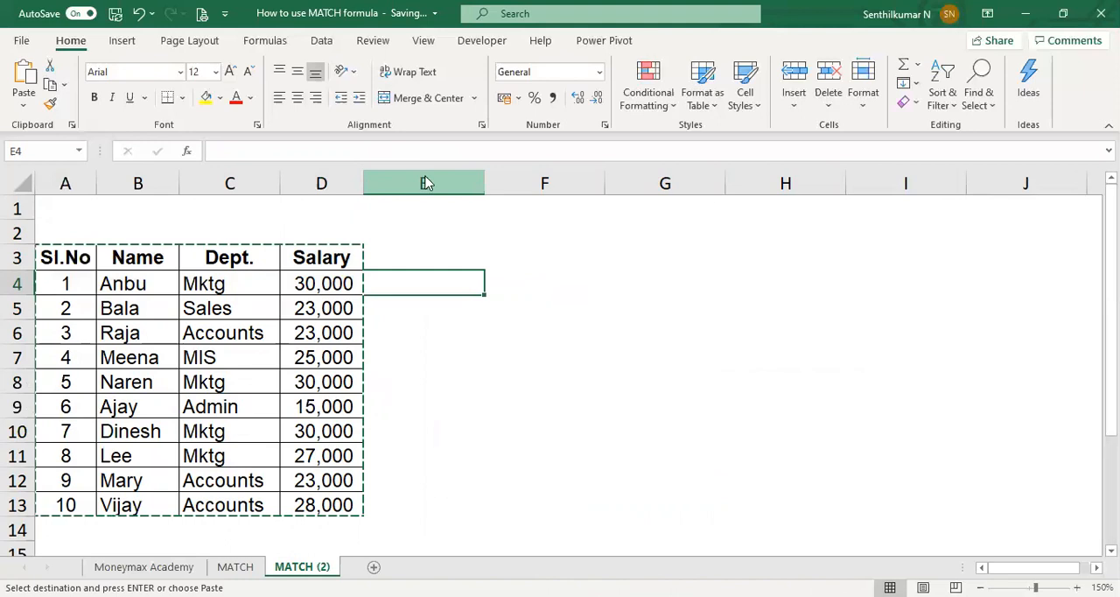
{"action": "key", "text": "shift+F10"}
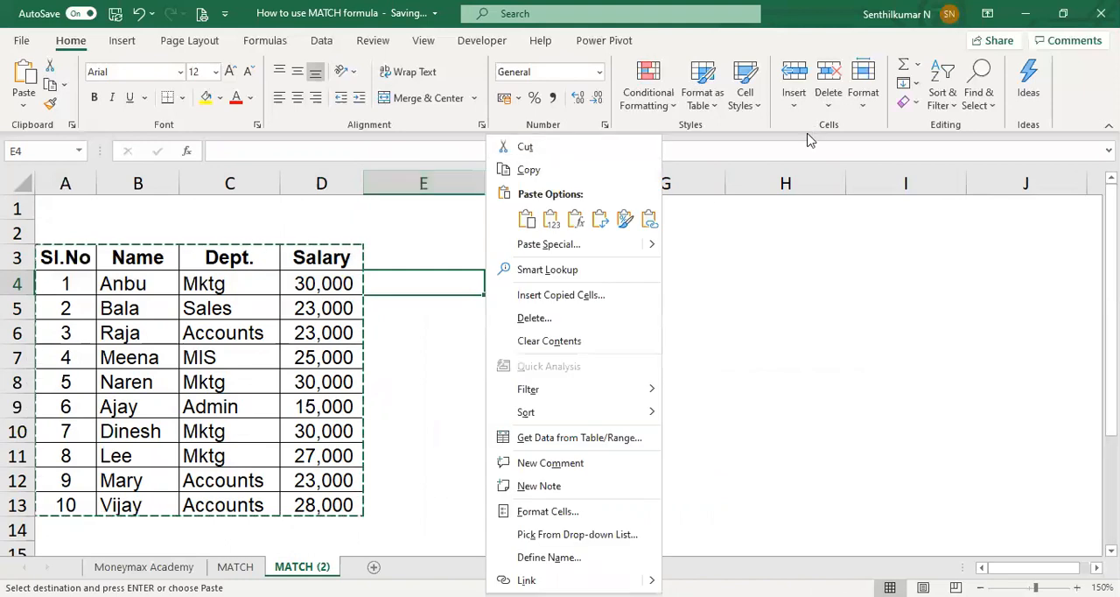
{"action": "left_click", "coordinate": [600, 219]}
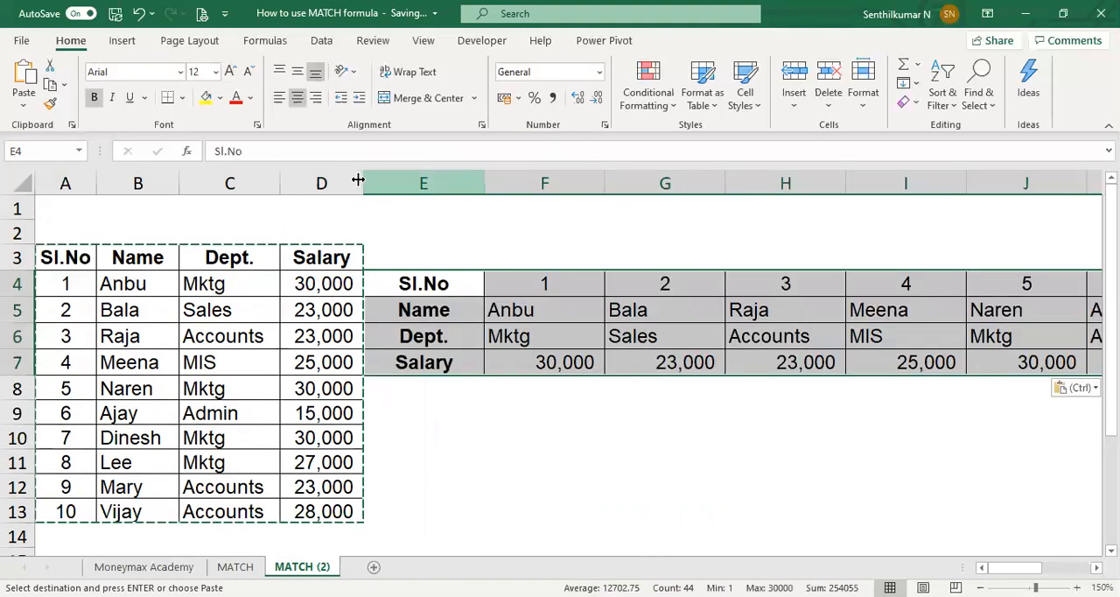
{"action": "key", "text": "Escape"}
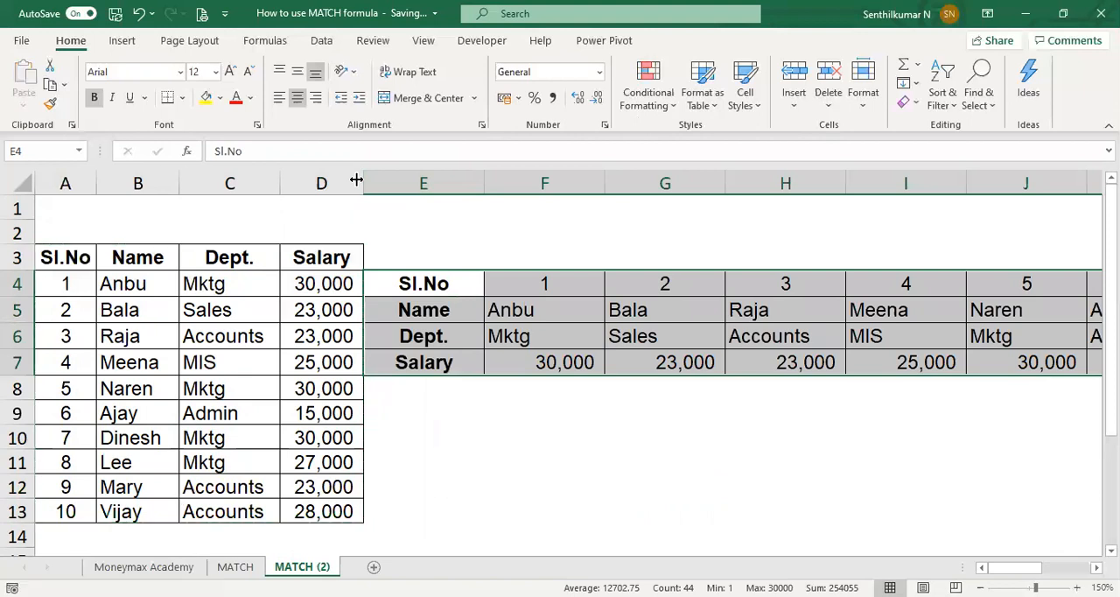
Step: Delete columns A to D containing the original vertical employee table
{"action": "left_click", "coordinate": [346, 177]}
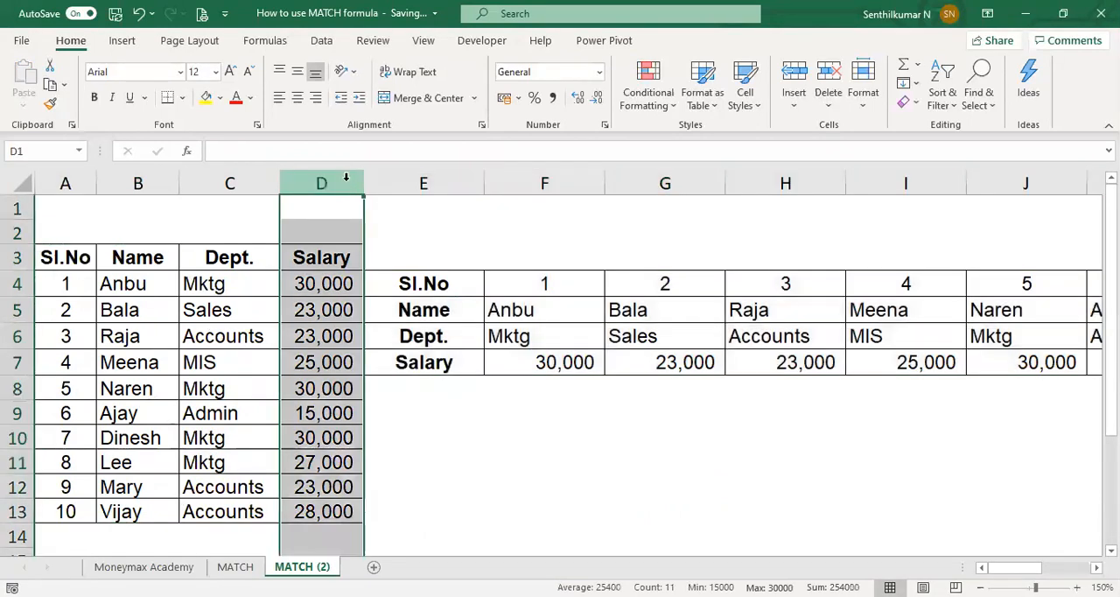
{"action": "key", "text": "ctrl+shift+Left"}
{"action": "key", "text": "ctrl+minus"}
Step: Center-align the contents of the whole transposed table, range A4:K7
{"action": "key", "text": "Right"}
{"action": "key", "text": "Left"}
{"action": "key", "text": "Left"}
{"action": "key", "text": "Left"}
{"action": "key", "text": "Right"}
{"action": "key", "text": "Right"}
{"action": "key", "text": "Right"}
{"action": "key", "text": "Right"}
{"action": "key", "text": "Right"}
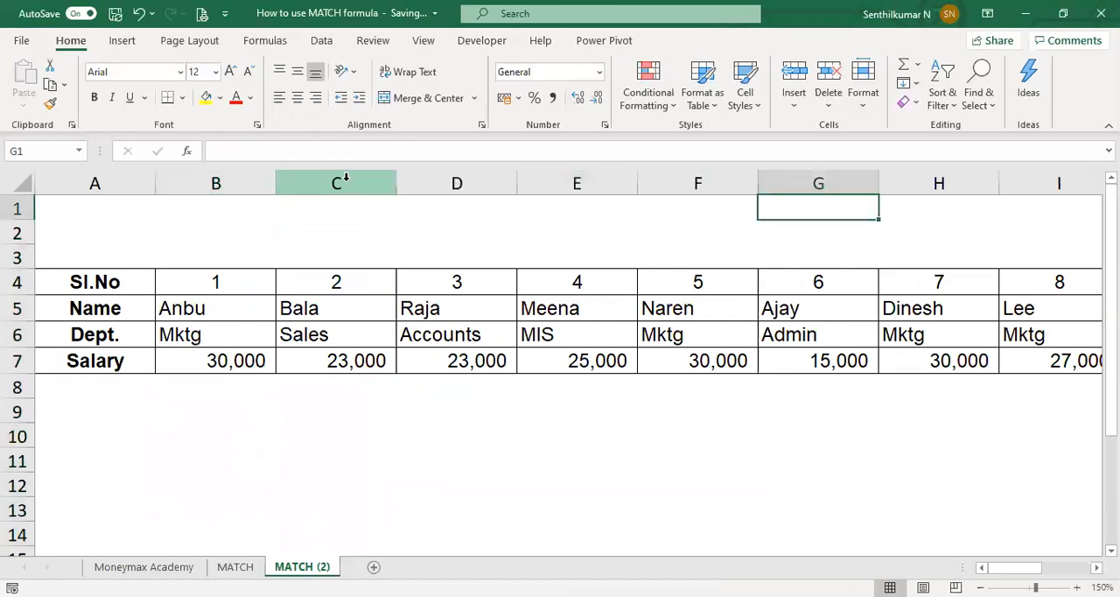
{"action": "key", "text": "Right"}
{"action": "key", "text": "Right"}
{"action": "key", "text": "Right"}
{"action": "key", "text": "Right"}
{"action": "key", "text": "Right"}
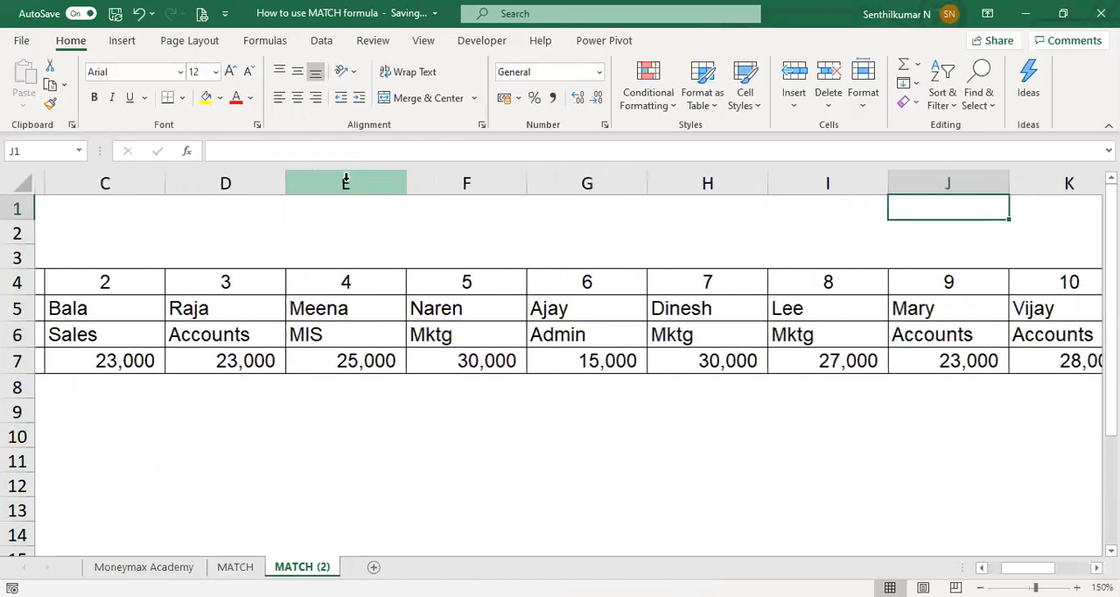
{"action": "key", "text": "Left"}
{"action": "key", "text": "Down"}
{"action": "key", "text": "Down"}
{"action": "key", "text": "Down"}
{"action": "key", "text": "Down"}
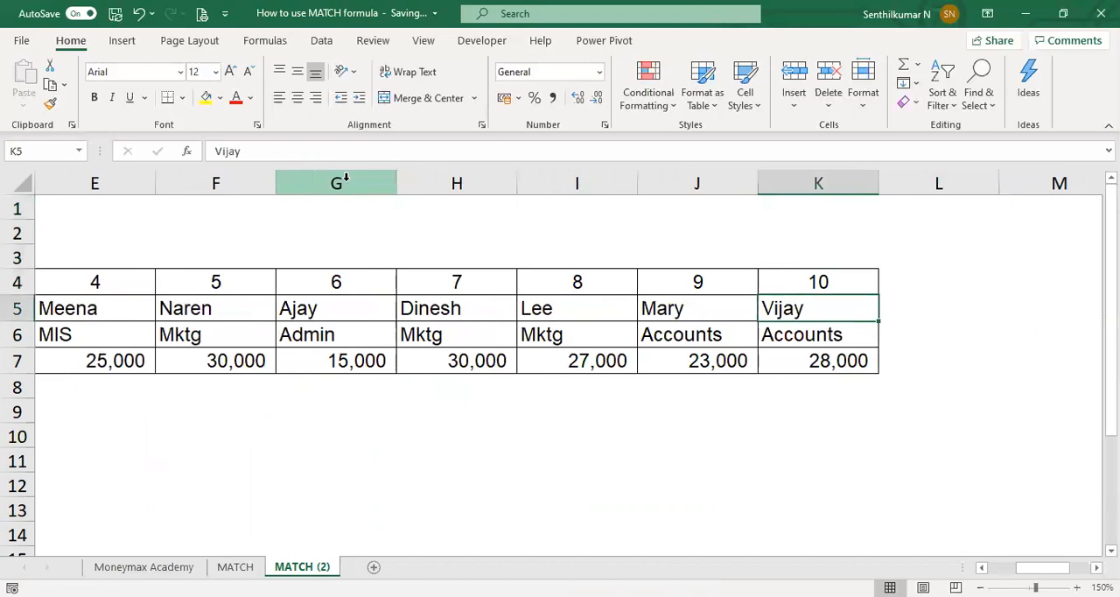
{"action": "key", "text": "Up"}
{"action": "key", "text": "shift+Down"}
{"action": "key", "text": "shift+Down"}
{"action": "key", "text": "shift+Down"}
{"action": "key", "text": "shift+Left"}
{"action": "key", "text": "shift+Left"}
{"action": "key", "text": "shift+Left"}
{"action": "key", "text": "shift+Left"}
{"action": "key", "text": "shift+Left"}
{"action": "key", "text": "shift+Left"}
{"action": "key", "text": "shift+Left"}
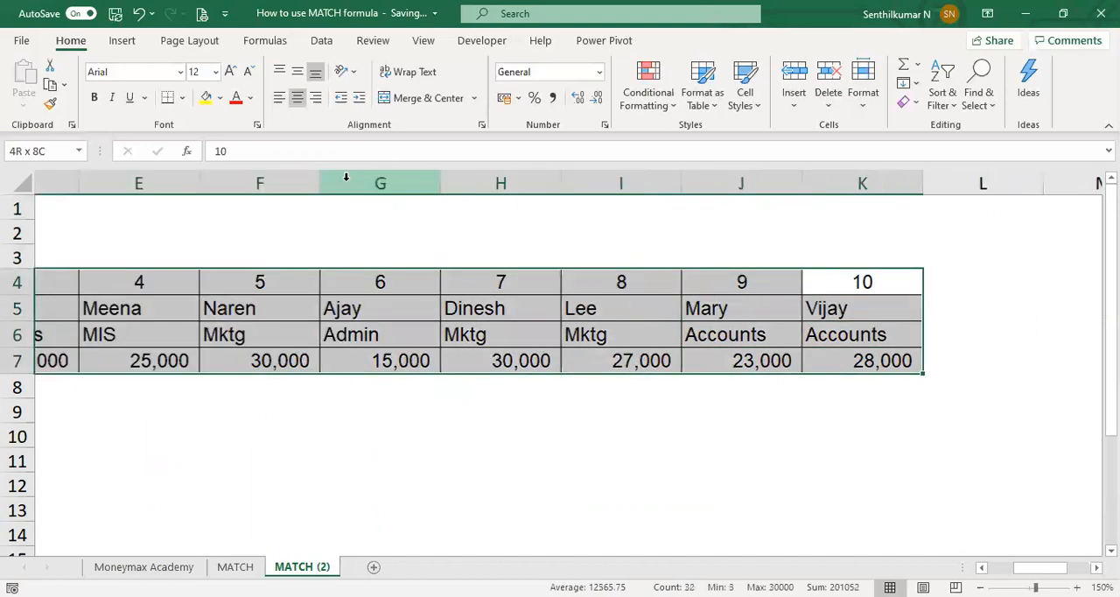
{"action": "key", "text": "shift+Left"}
{"action": "key", "text": "shift+Left"}
{"action": "key", "text": "shift+Left"}
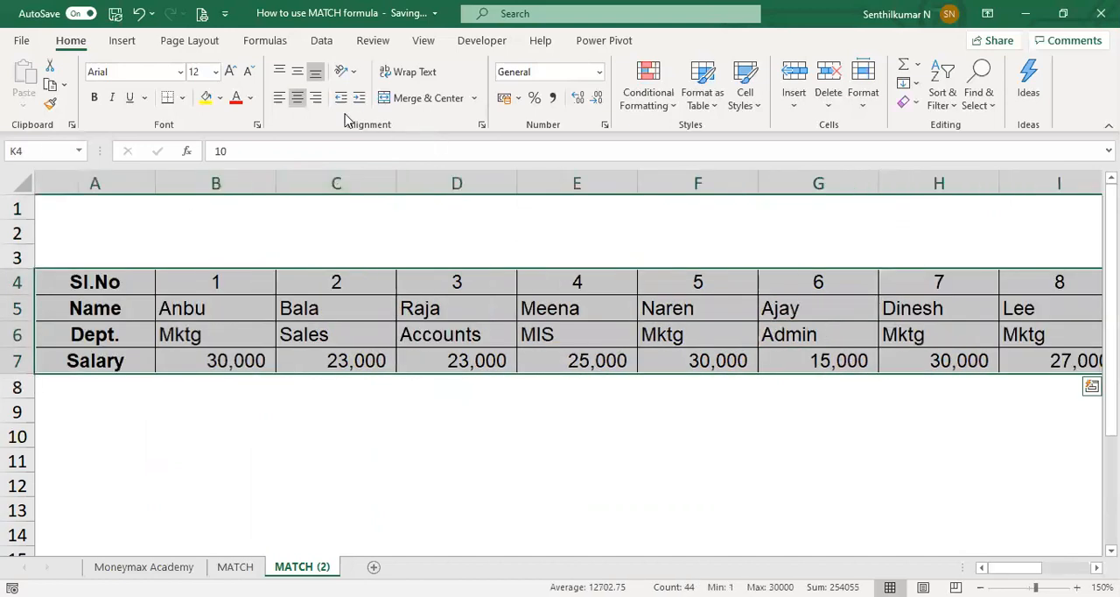
{"action": "left_click", "coordinate": [298, 98]}
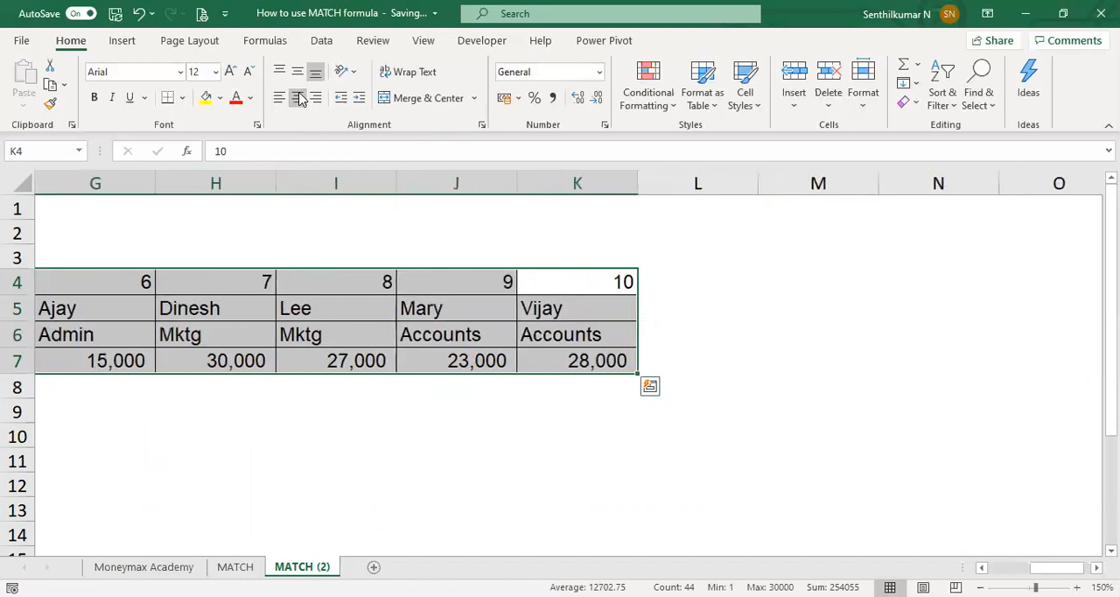
{"action": "left_click", "coordinate": [299, 98]}
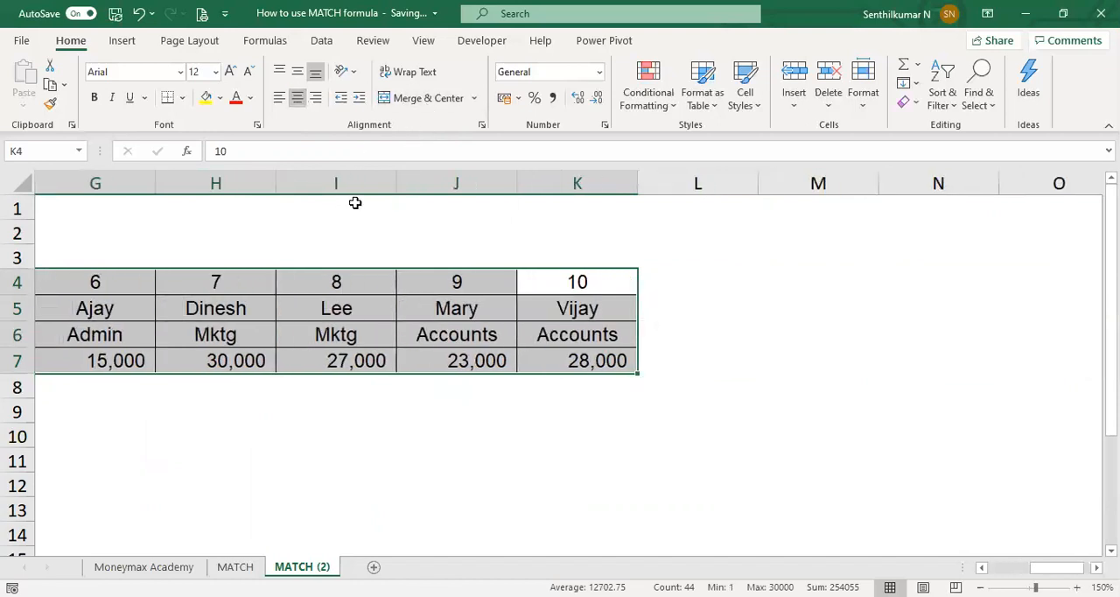
Step: Fit all column widths on the sheet to their contents and return to cell A1
{"action": "left_click_drag", "start_coordinate": [398, 186], "coordinate": [360, 186]}
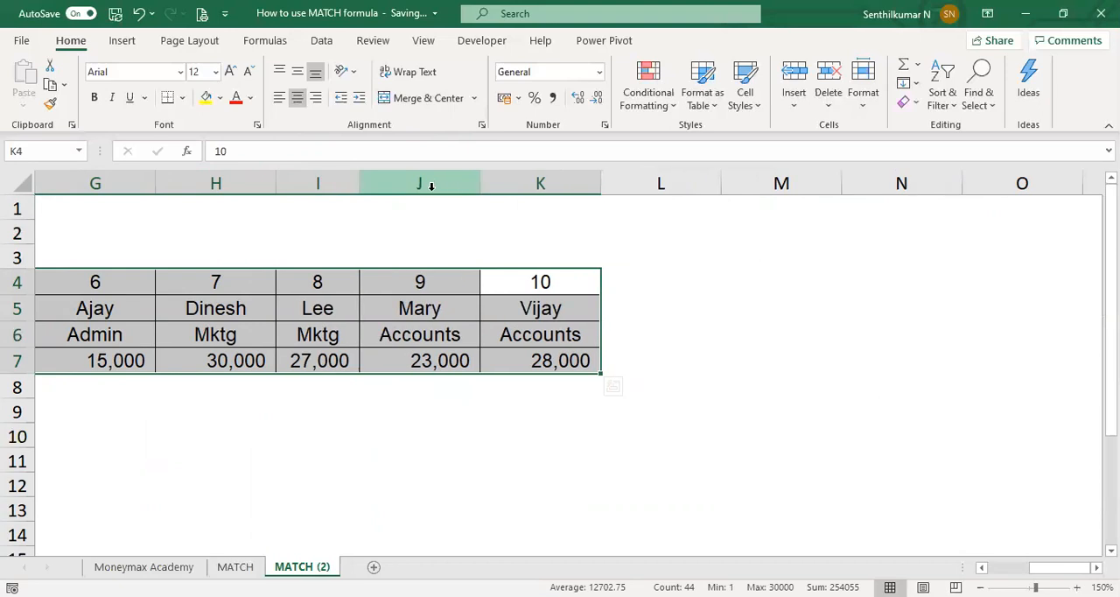
{"action": "left_click", "coordinate": [24, 182]}
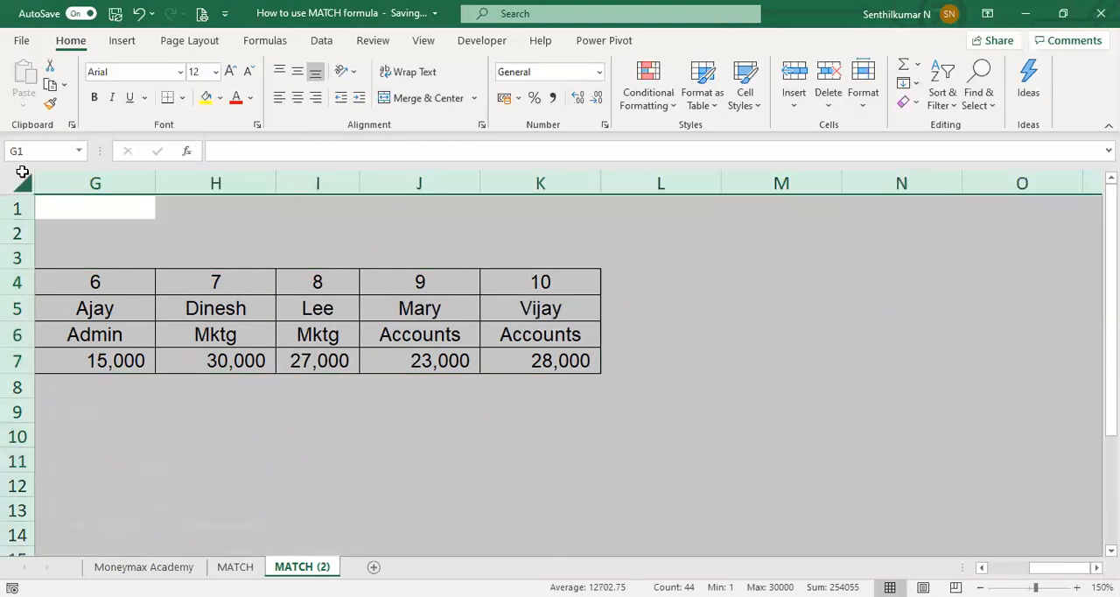
{"action": "double_click", "coordinate": [155, 184]}
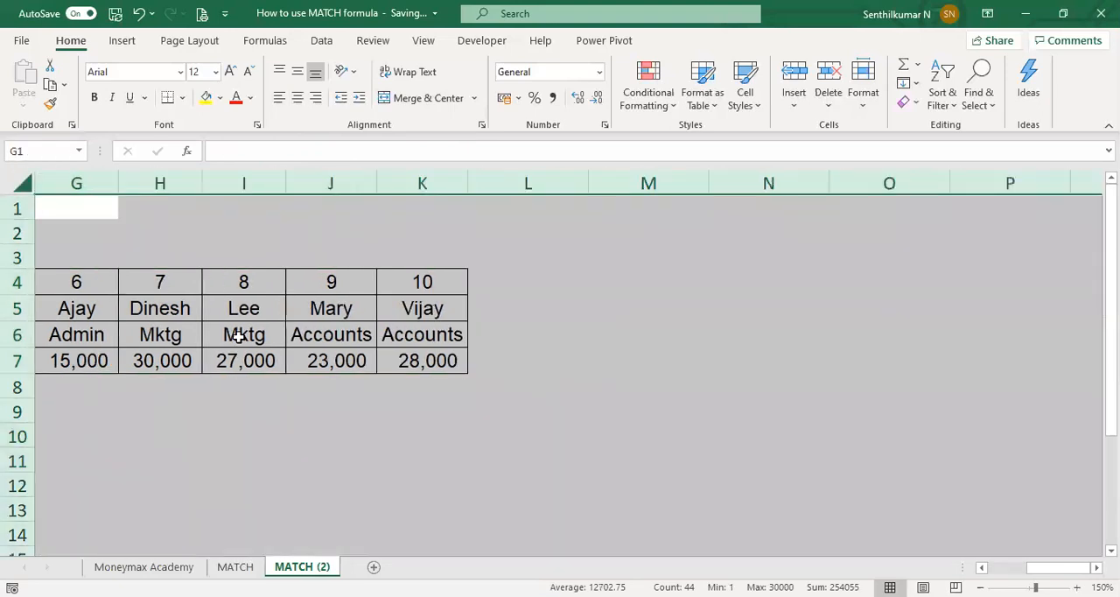
{"action": "left_click", "coordinate": [241, 336]}
{"action": "key", "text": "ctrl+Home"}
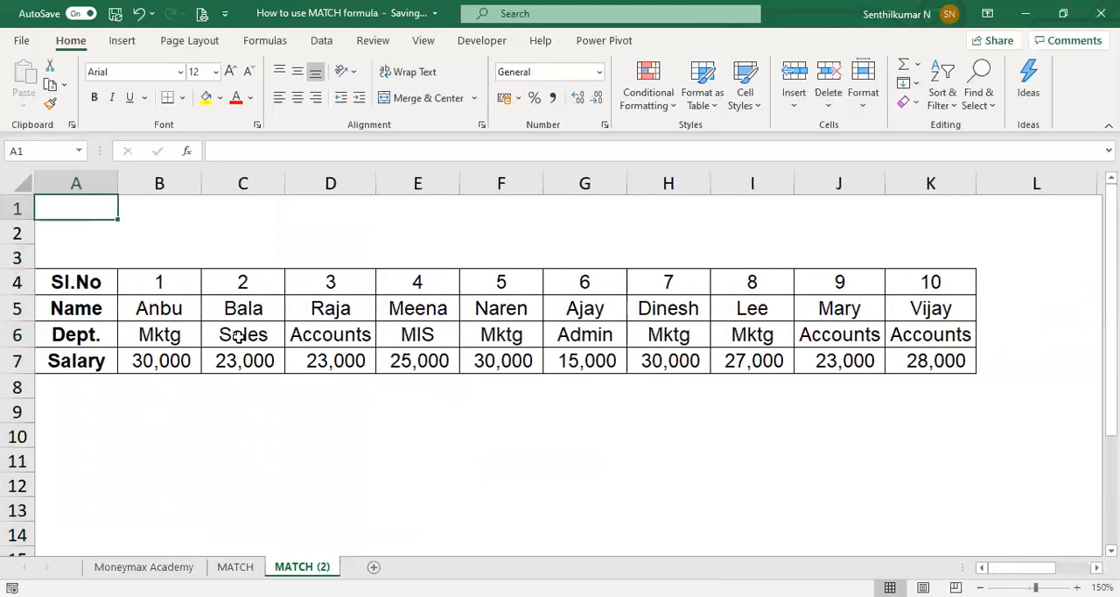
Step: Enter the name of employee number 6 in A9 as the lookup value below the table
{"action": "key", "text": "Down"}
{"action": "key", "text": "Down"}
{"action": "key", "text": "Down"}
{"action": "key", "text": "Down"}
{"action": "key", "text": "Down"}
{"action": "key", "text": "Down"}
{"action": "key", "text": "Down"}
{"action": "key", "text": "Down"}
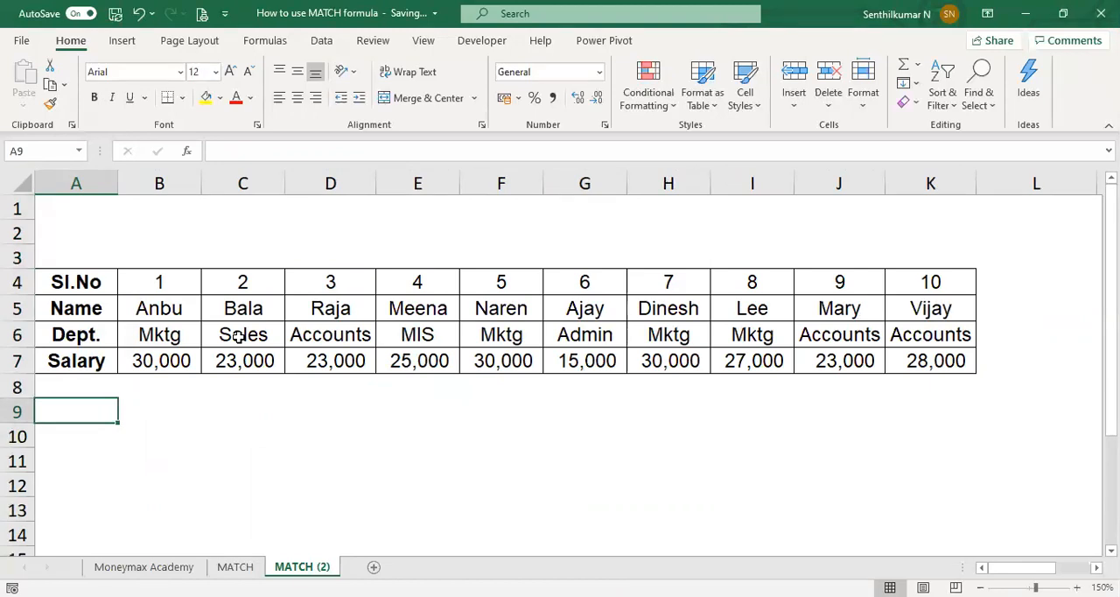
{"action": "type", "text": "Ajay"}
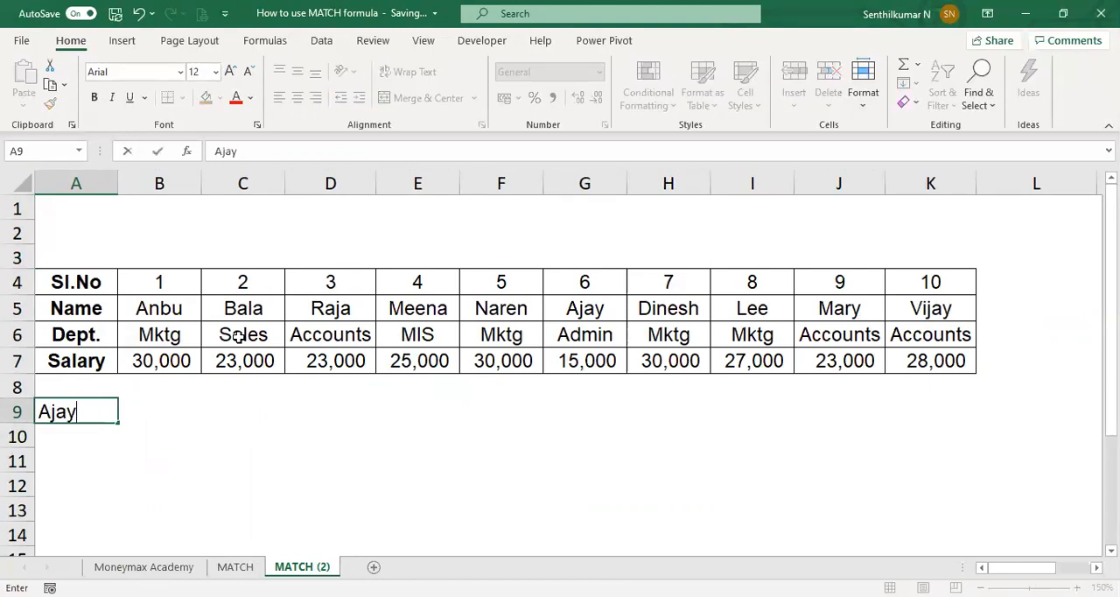
{"action": "key", "text": "Tab"}
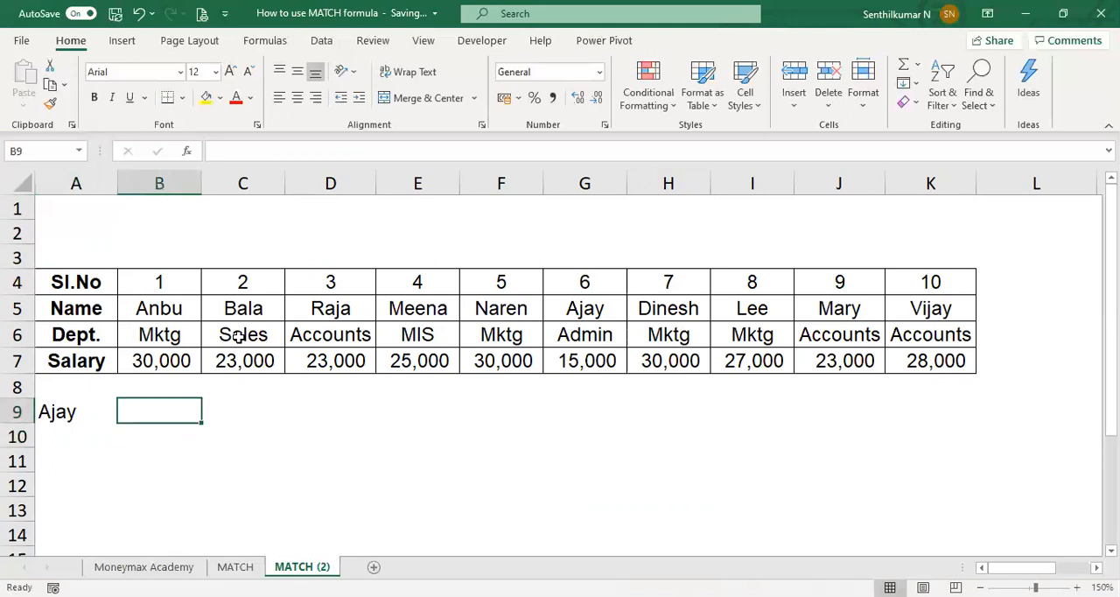
Step: Look up the employee's salary in B9 with the formula =HLOOKUP(A9,A5:K7,3,FALSE)
{"action": "type", "text": "=h"}
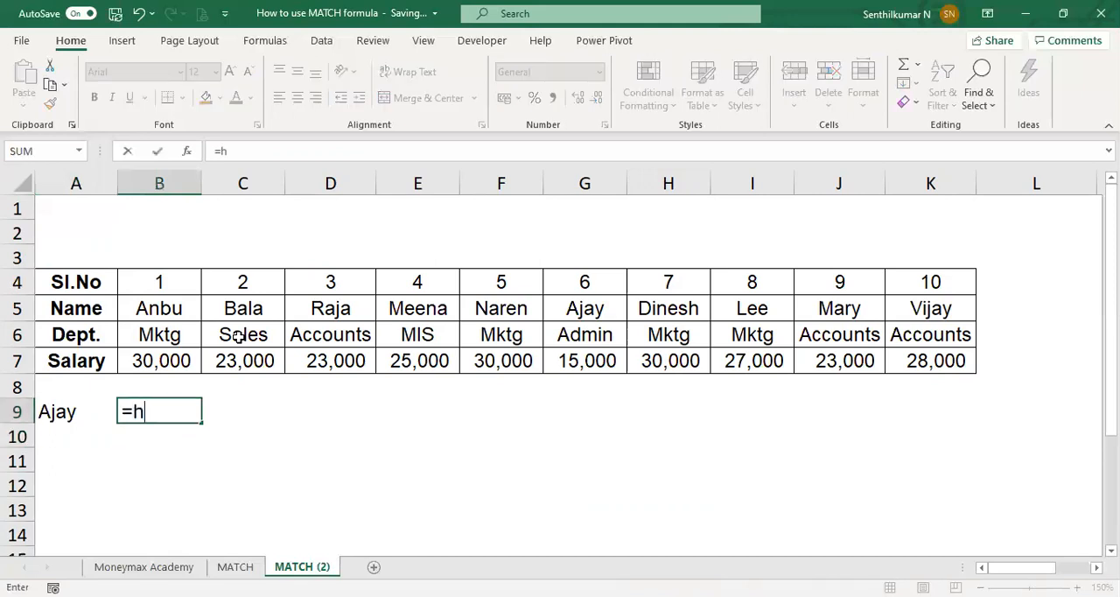
{"action": "type", "text": "lookup("}
{"action": "key", "text": "Left"}
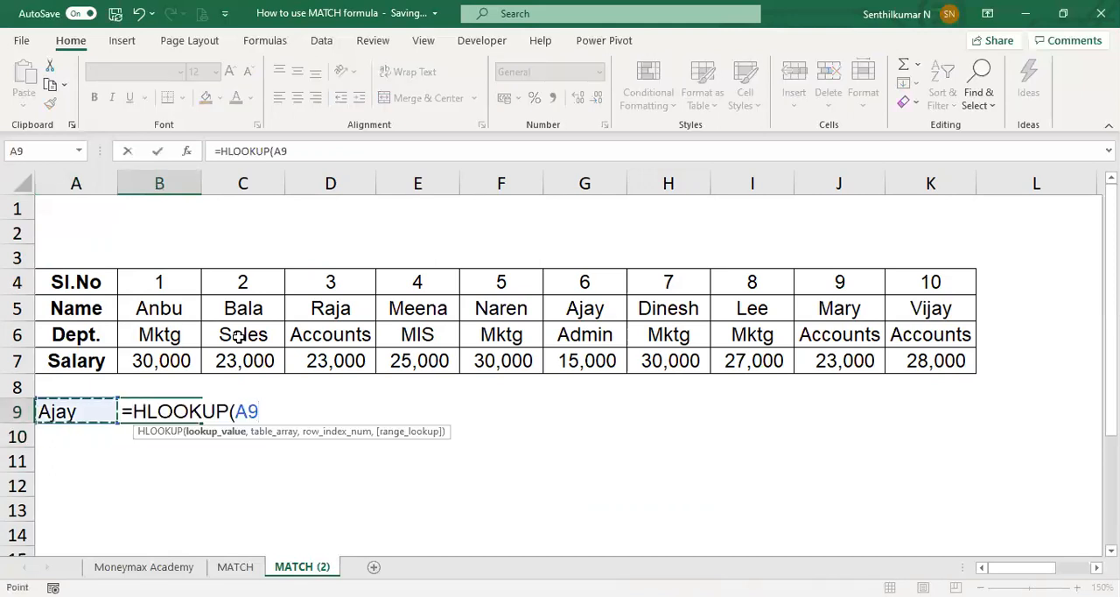
{"action": "type", "text": ","}
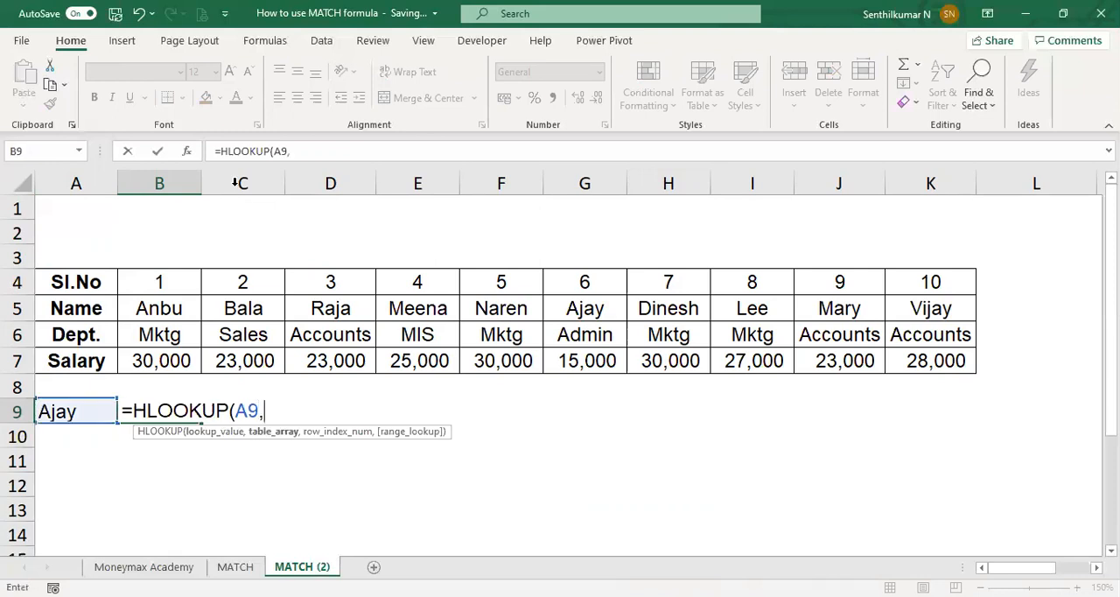
{"action": "left_click", "coordinate": [75, 283]}
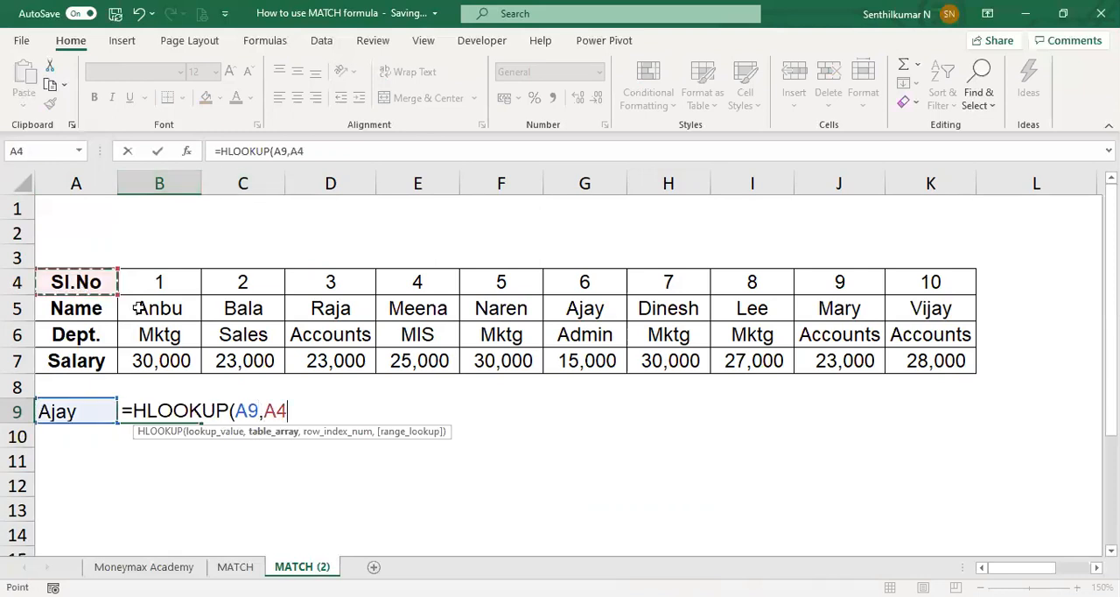
{"action": "left_click_drag", "start_coordinate": [138, 308], "coordinate": [840, 336]}
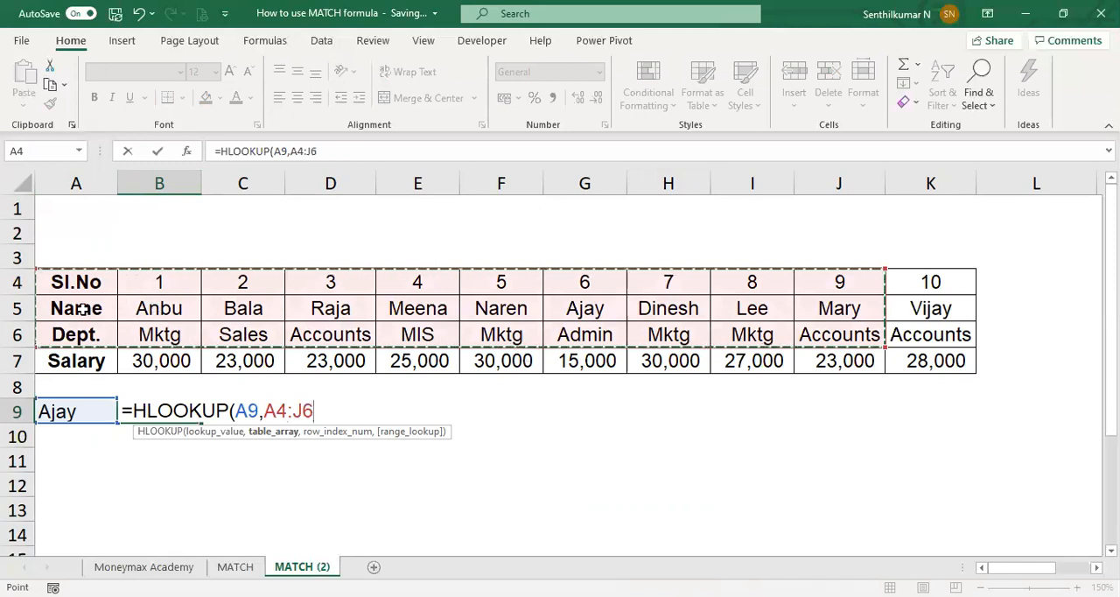
{"action": "left_click_drag", "start_coordinate": [90, 311], "coordinate": [111, 326]}
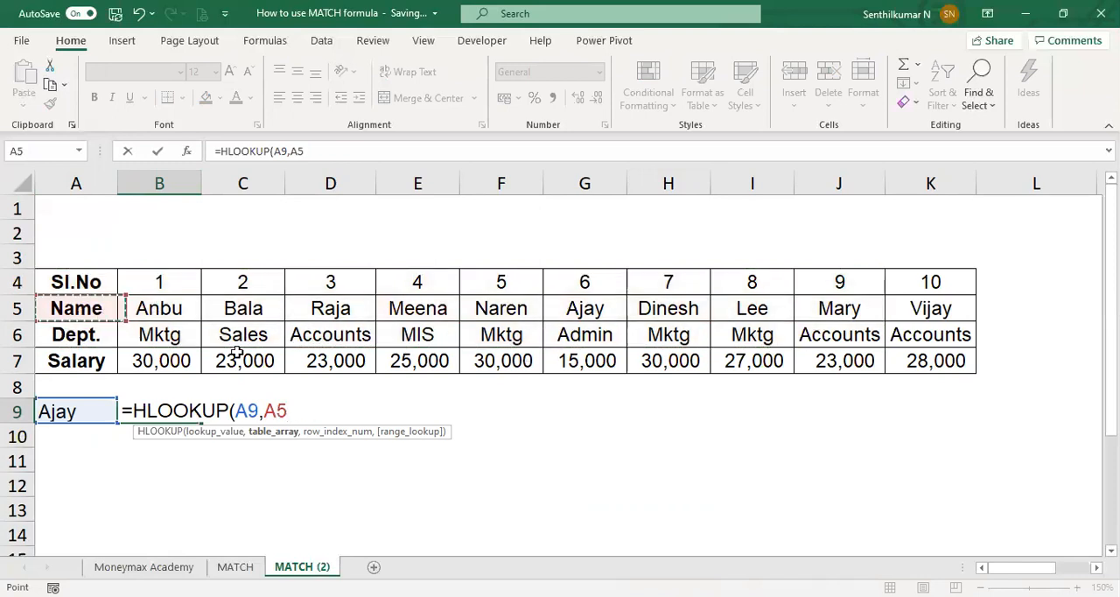
{"action": "left_click", "coordinate": [901, 362], "text": "shift"}
{"action": "type", "text": ","}
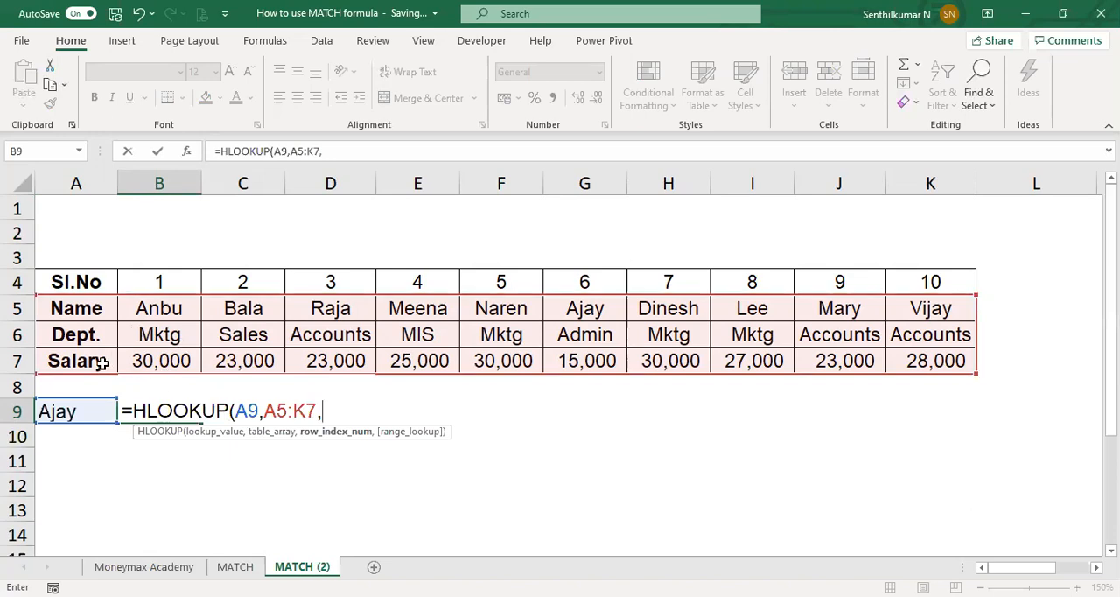
{"action": "type", "text": "3,FALSE)"}
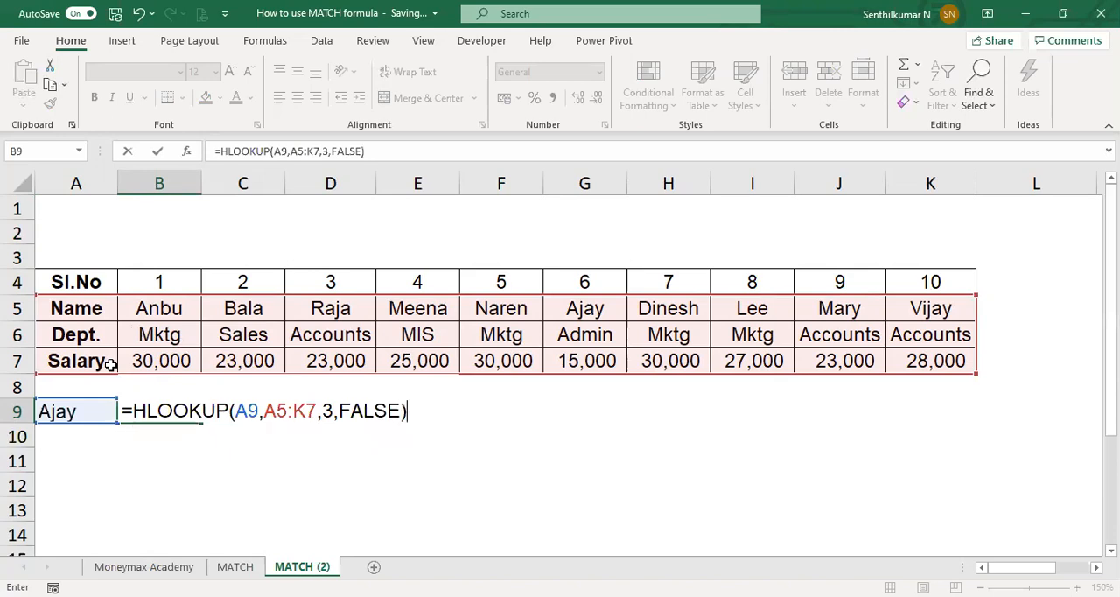
{"action": "key", "text": "Return"}
{"action": "key", "text": "Up"}
{"action": "key", "text": "shift+Left"}
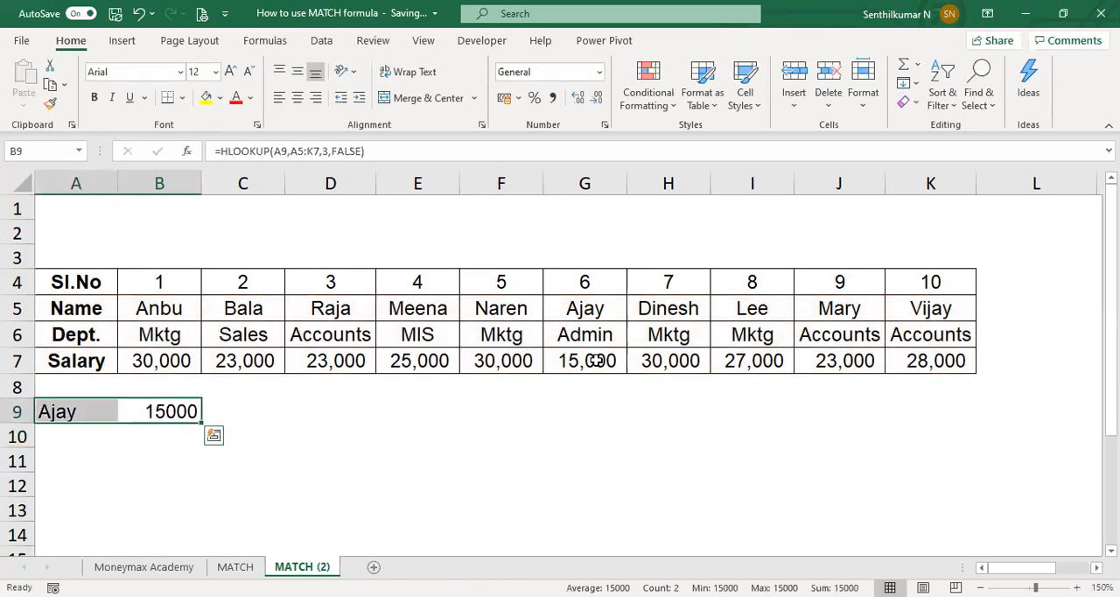
Step: Show the HLOOKUP formula of B9 as text in C9 with =FORMULATEXT(B9)
{"action": "key", "text": "Right"}
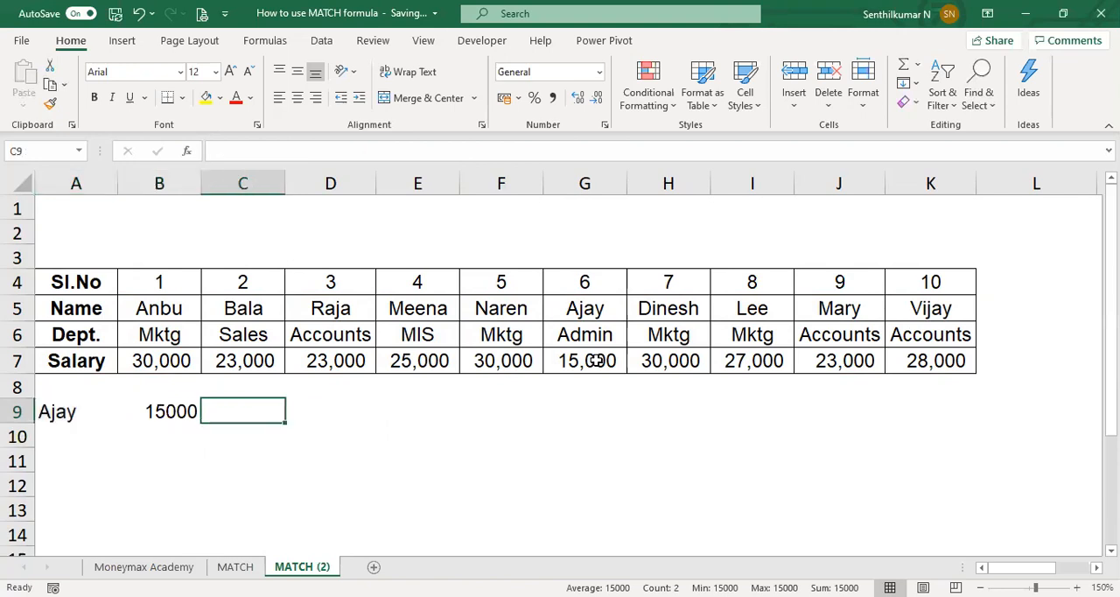
{"action": "type", "text": "=f"}
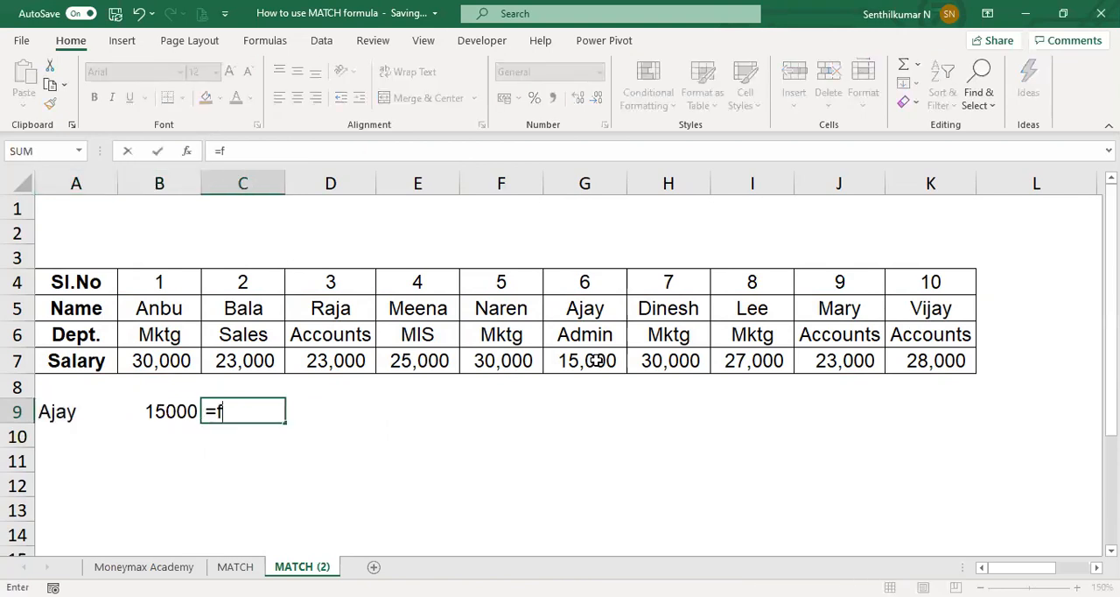
{"action": "type", "text": "ORMULATEXT("}
{"action": "key", "text": "Left"}
{"action": "key", "text": "Return"}
{"action": "key", "text": "Up"}
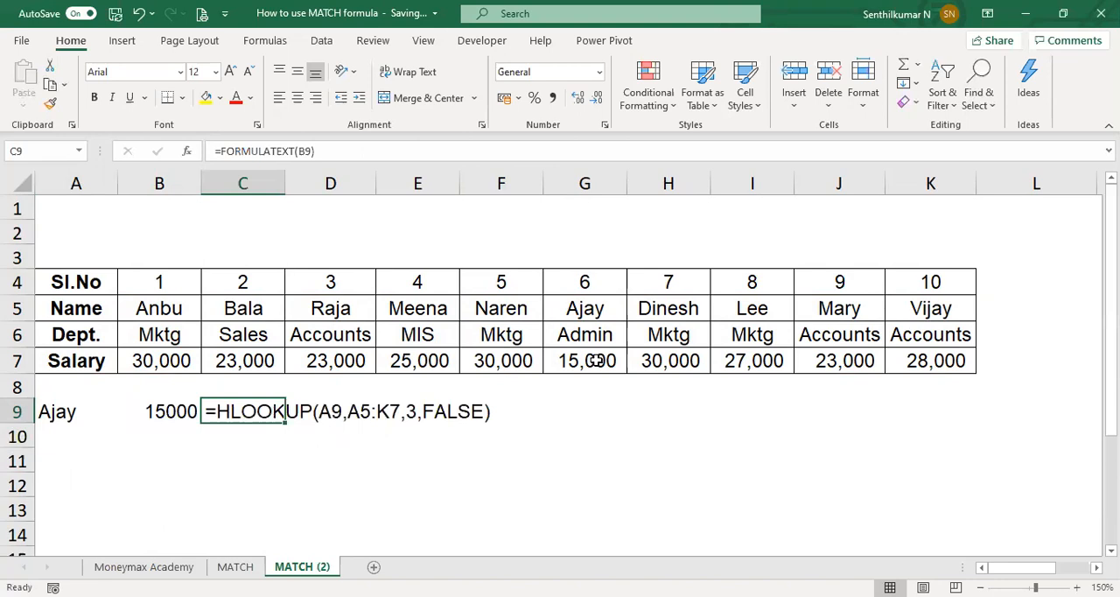
Step: Examine the formulas in C9 and B9, highlighting the row index argument 3 inside the HLOOKUP formula
{"action": "key", "text": "Right"}
{"action": "key", "text": "Right"}
{"action": "key", "text": "Left"}
{"action": "key", "text": "Left"}
{"action": "key", "text": "F2"}
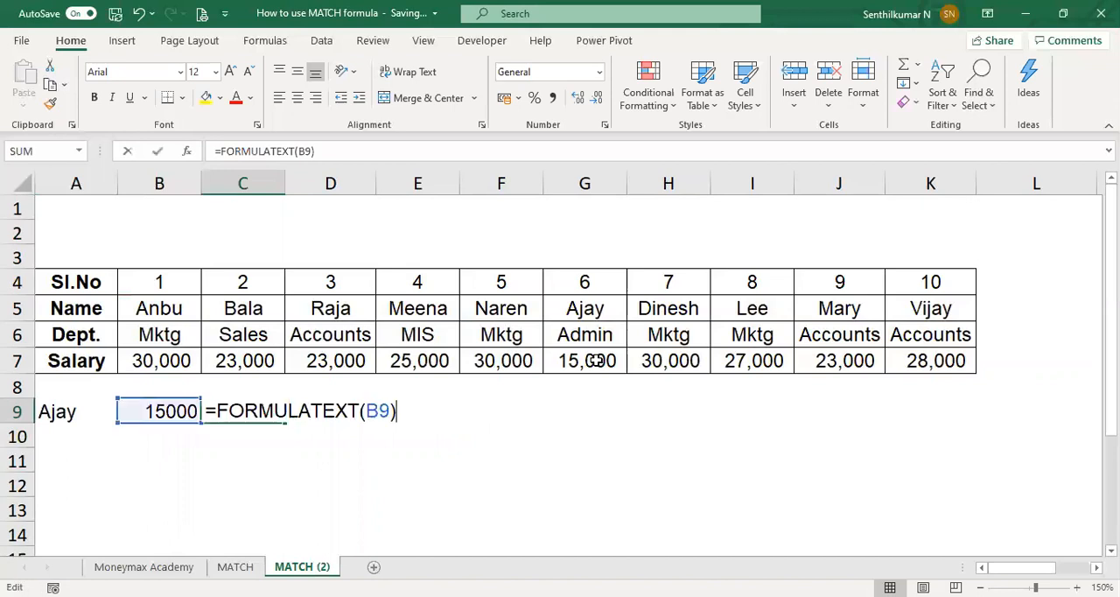
{"action": "key", "text": "Escape"}
{"action": "key", "text": "Left"}
{"action": "key", "text": "F2"}
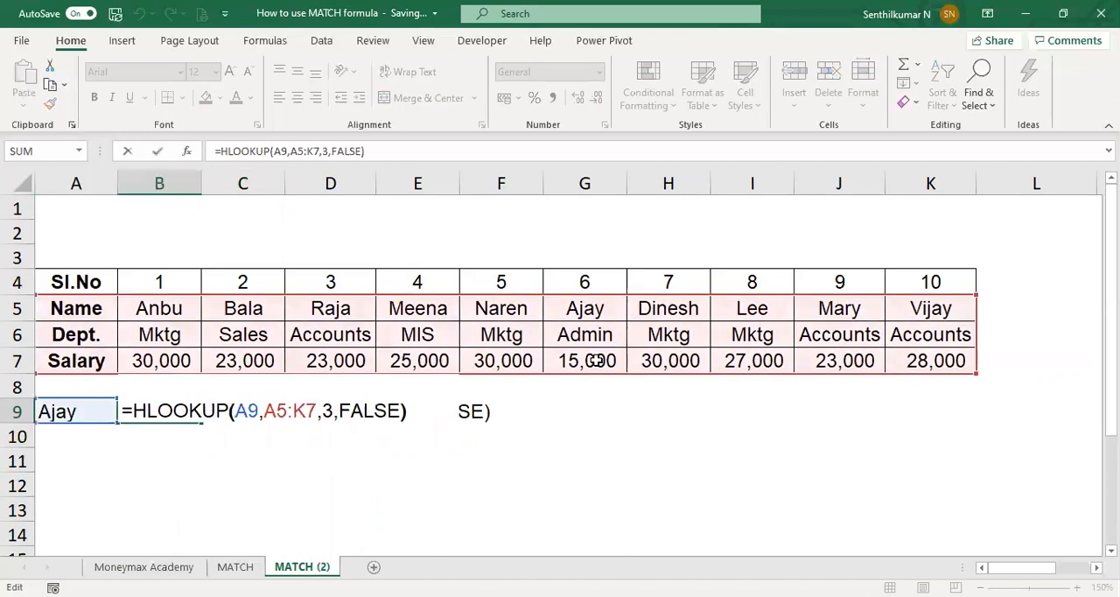
{"action": "key", "text": "Left"}
{"action": "key", "text": "Left"}
{"action": "key", "text": "Left"}
{"action": "key", "text": "Left"}
{"action": "key", "text": "Left"}
{"action": "key", "text": "Left"}
{"action": "key", "text": "Left"}
{"action": "key", "text": "shift+Left"}
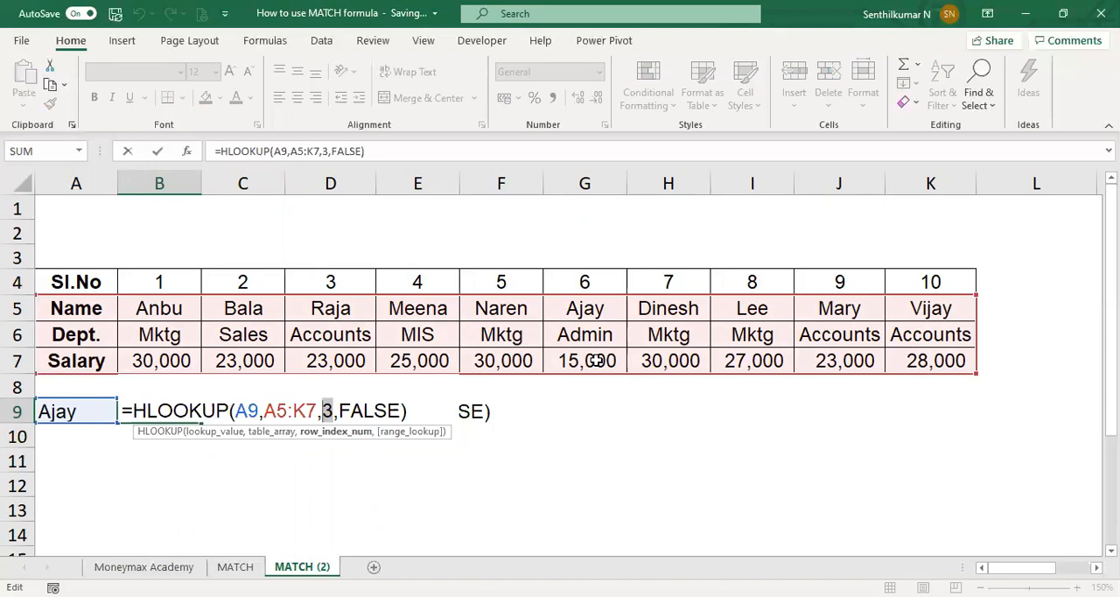
{"action": "key", "text": "ctrl+Return"}
Step: Enter the label MATCH in A11, two rows below the HLOOKUP lookup value
{"action": "key", "text": "Down"}
{"action": "key", "text": "Down"}
{"action": "key", "text": "Left"}
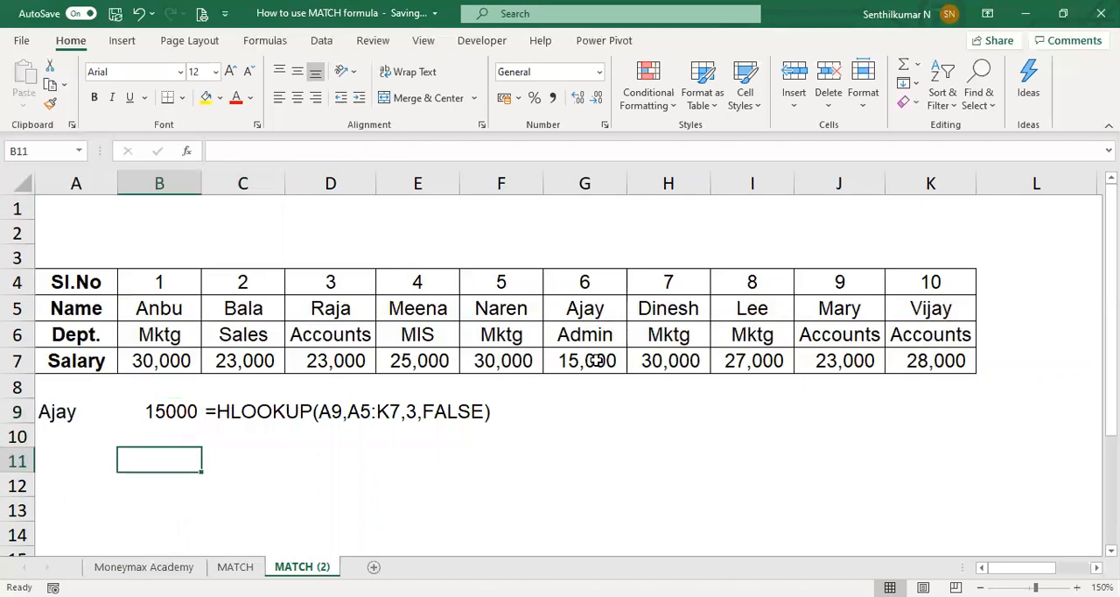
{"action": "type", "text": "mat"}
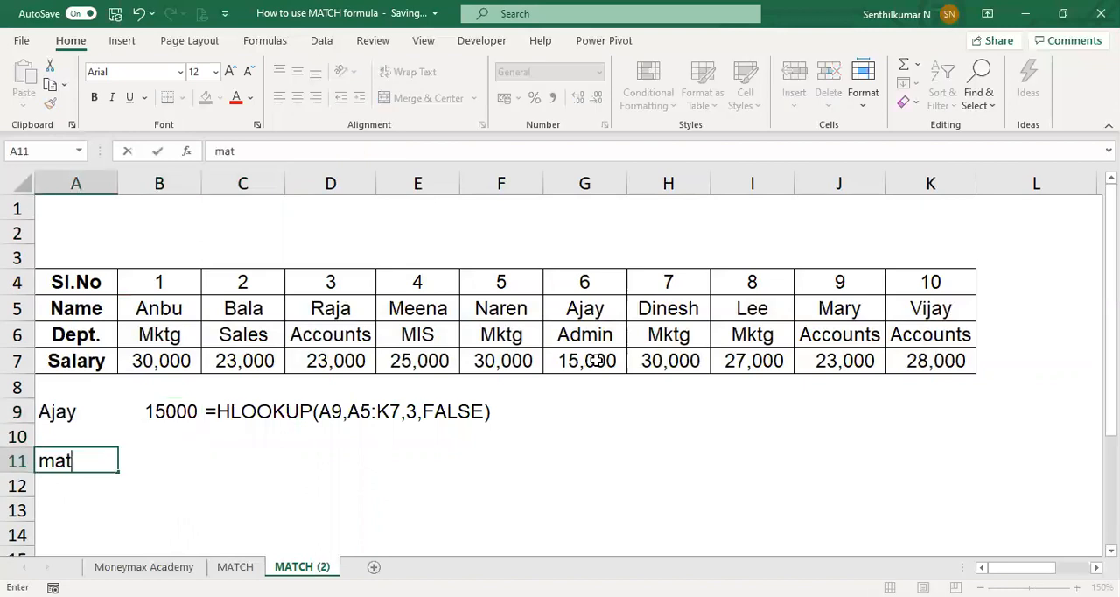
{"action": "key", "text": "Escape"}
{"action": "type", "text": "math"}
{"action": "key", "text": "Escape"}
{"action": "type", "text": "mat"}
{"action": "key", "text": "BackSpace"}
{"action": "key", "text": "BackSpace"}
{"action": "key", "text": "BackSpace"}
{"action": "type", "text": "MATCH"}
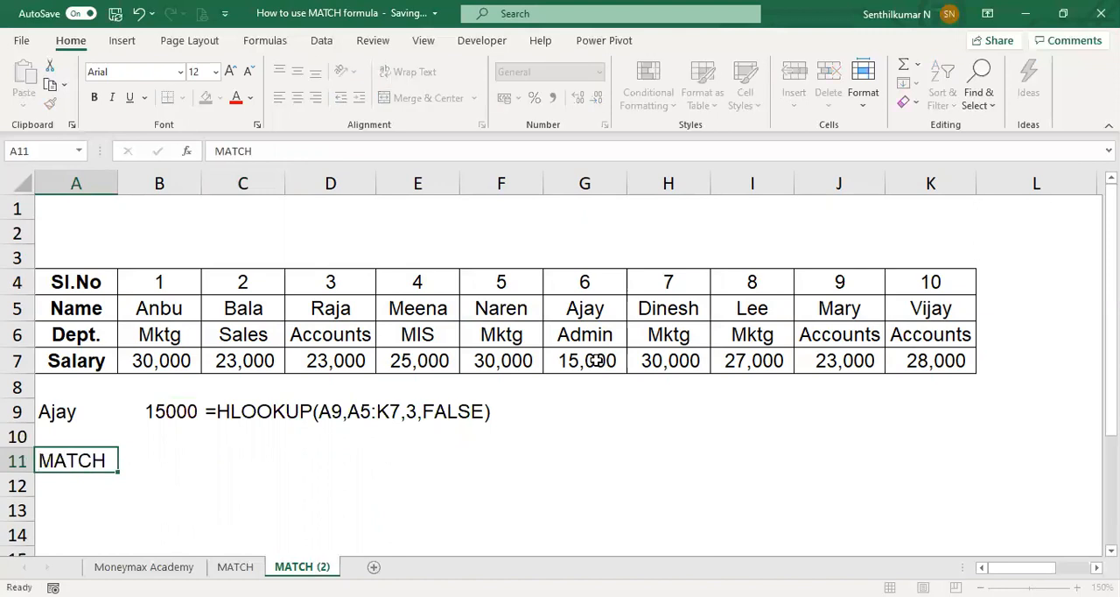
{"action": "key", "text": "Tab"}
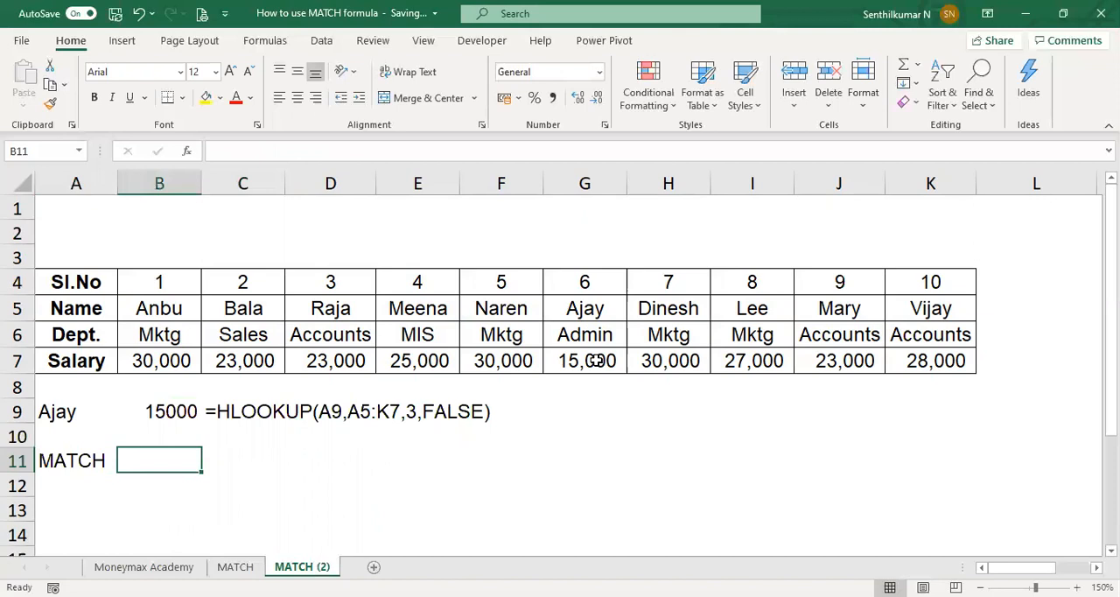
Step: Clear the FORMULATEXT formula from C9
{"action": "key", "text": "Up"}
{"action": "key", "text": "Up"}
{"action": "key", "text": "Right"}
{"action": "key", "text": "Delete"}
Step: Find the position of the Salary heading within the row headings by entering =MATCH(A7,A5:A7) in B11
{"action": "key", "text": "Down"}
{"action": "key", "text": "Down"}
{"action": "key", "text": "Left"}
{"action": "type", "text": "=M"}
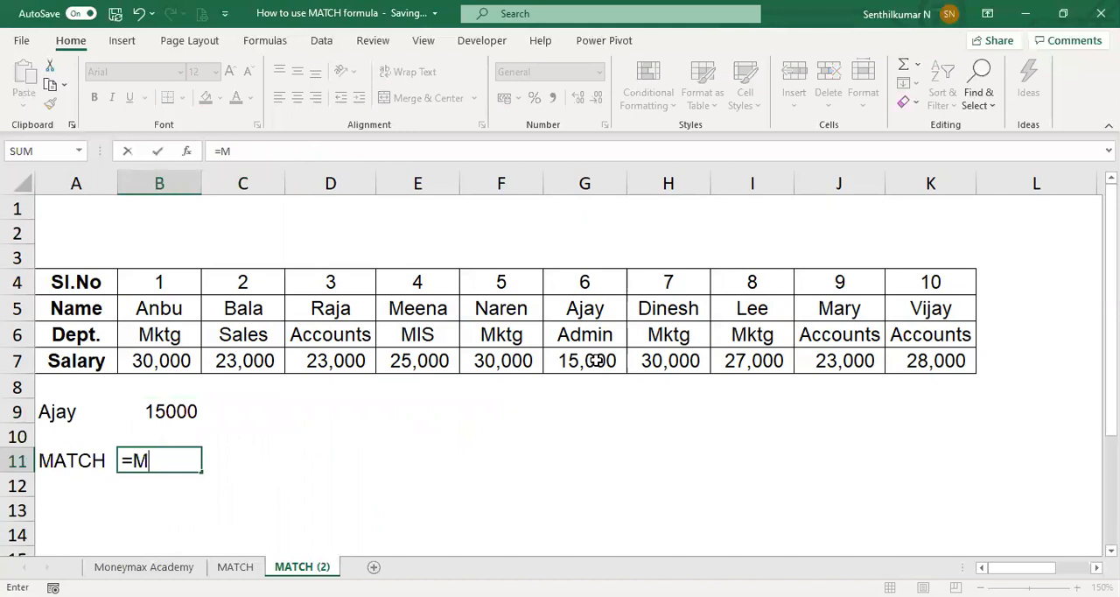
{"action": "type", "text": "ATCH("}
{"action": "key", "text": "Left"}
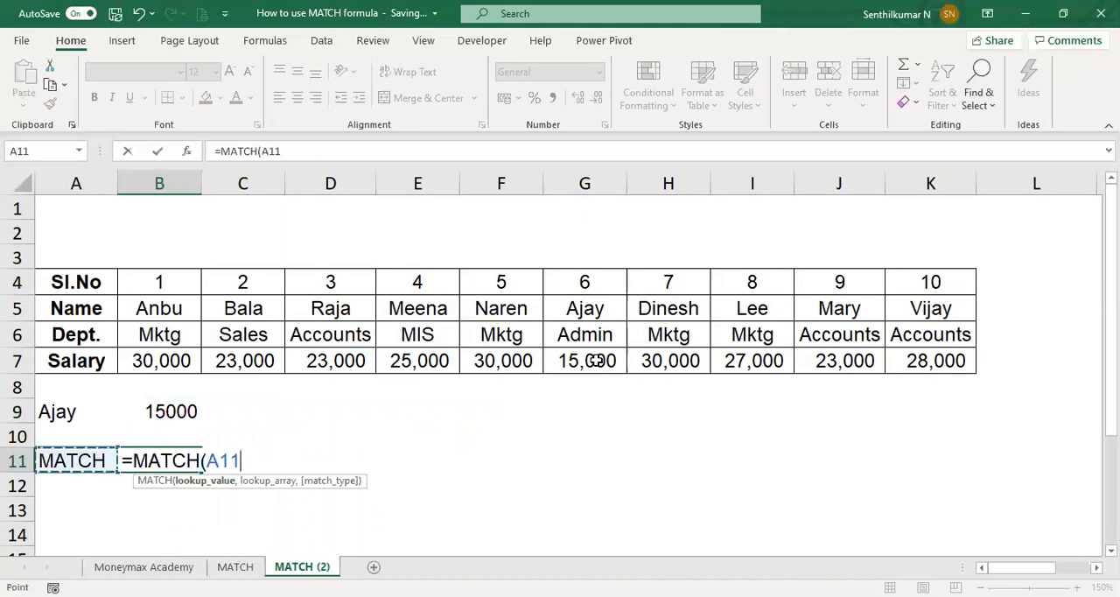
{"action": "key", "text": "Up"}
{"action": "key", "text": "Up"}
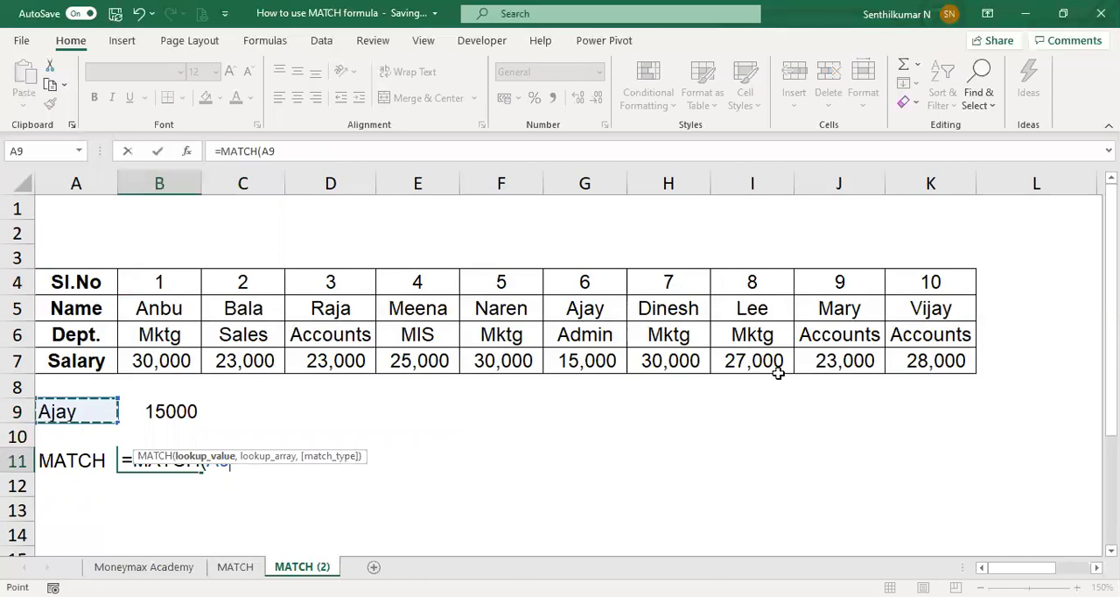
{"action": "left_click", "coordinate": [105, 366]}
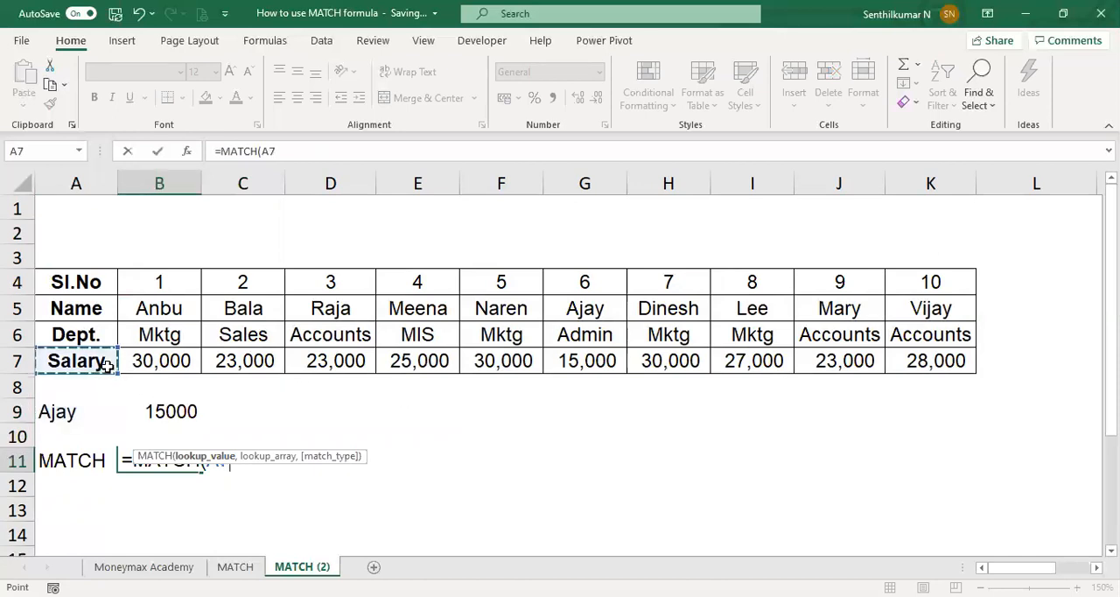
{"action": "type", "text": ","}
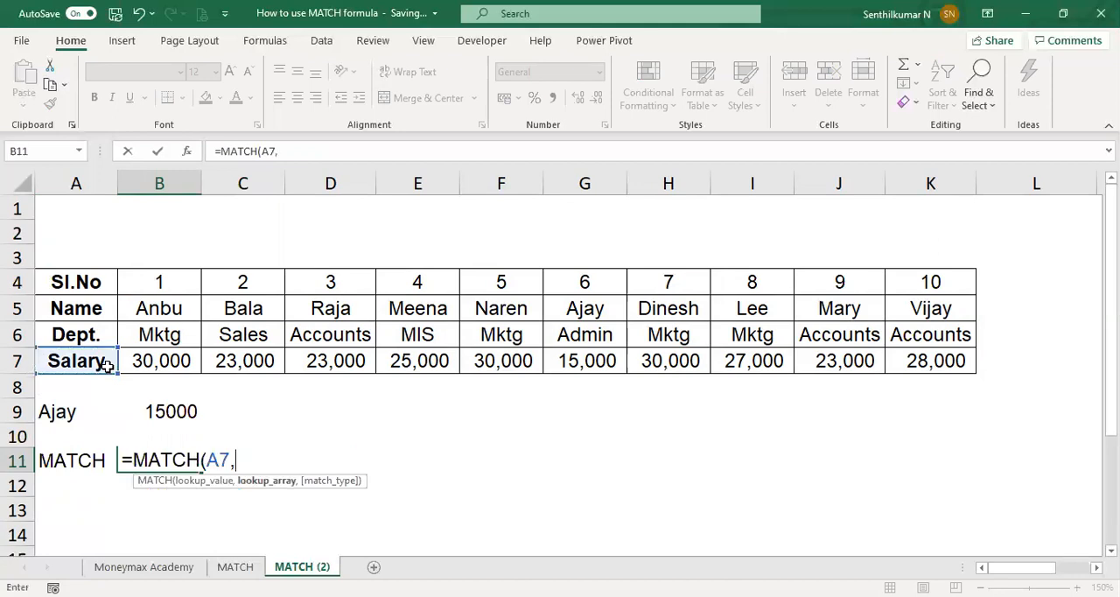
{"action": "left_click", "coordinate": [98, 305]}
{"action": "left_click", "coordinate": [96, 360], "text": "shift"}
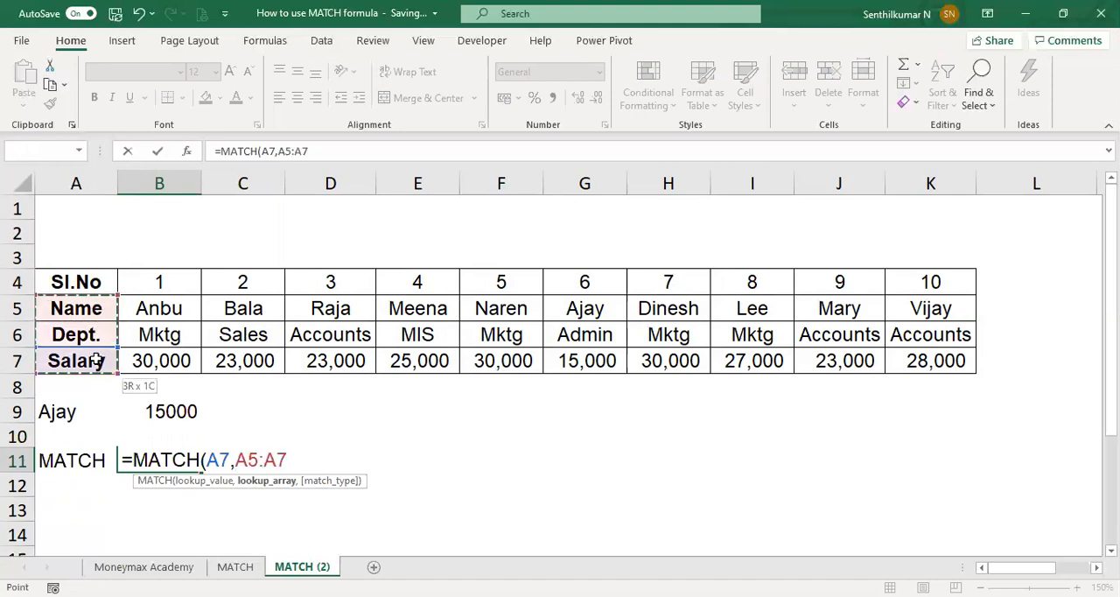
{"action": "type", "text": ")"}
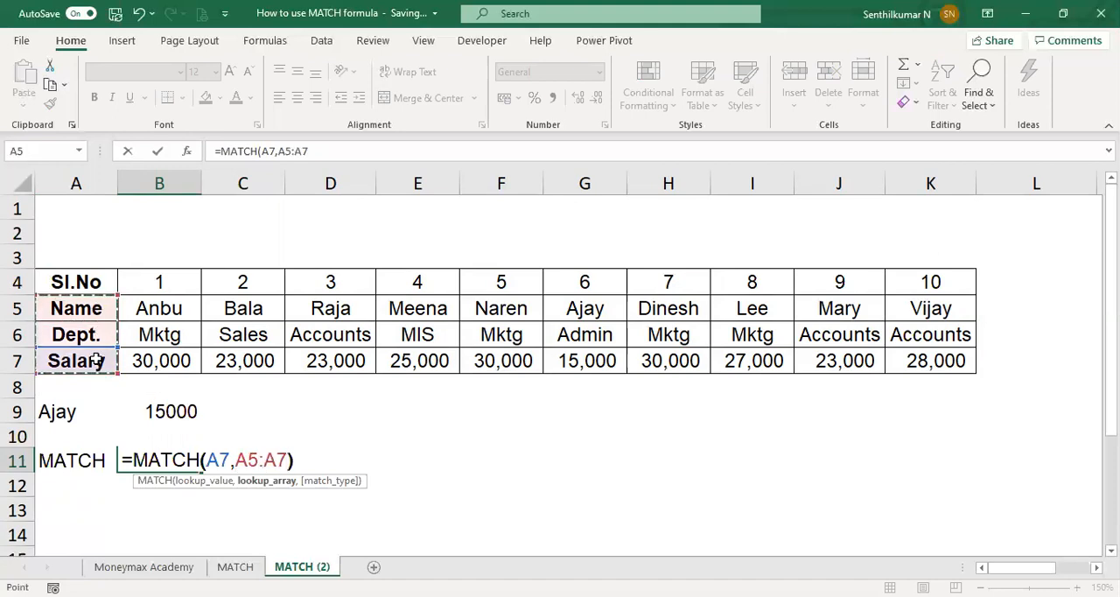
{"action": "key", "text": "Return"}
Step: Show the MATCH formula of B11 as text in C11 with =FORMULATEXT(B11)
{"action": "key", "text": "Up"}
{"action": "key", "text": "F2"}
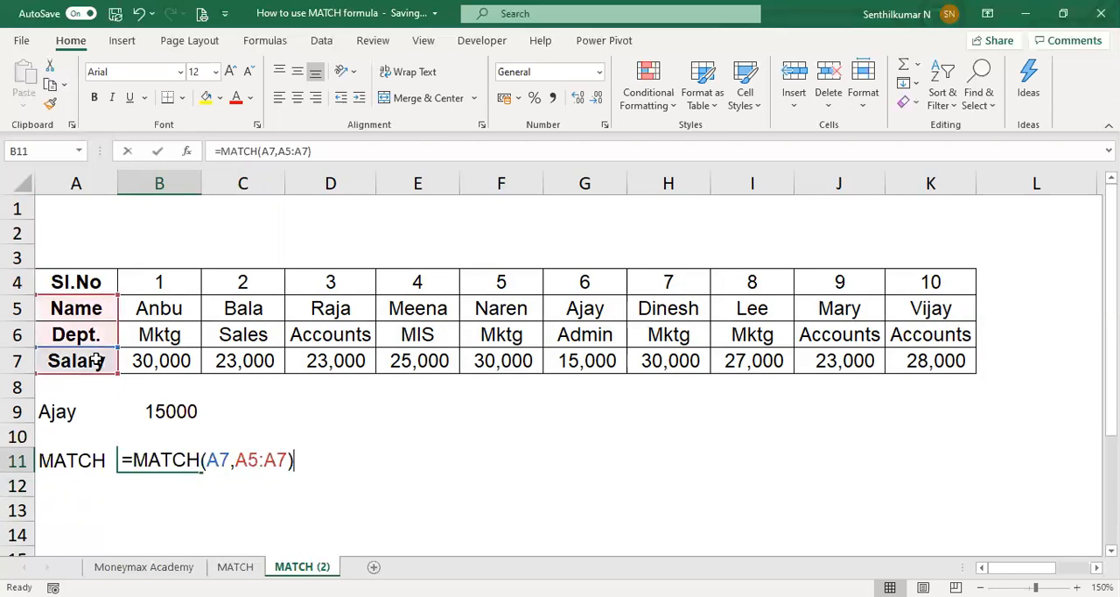
{"action": "key", "text": "Escape"}
{"action": "key", "text": "F2"}
{"action": "key", "text": "Escape"}
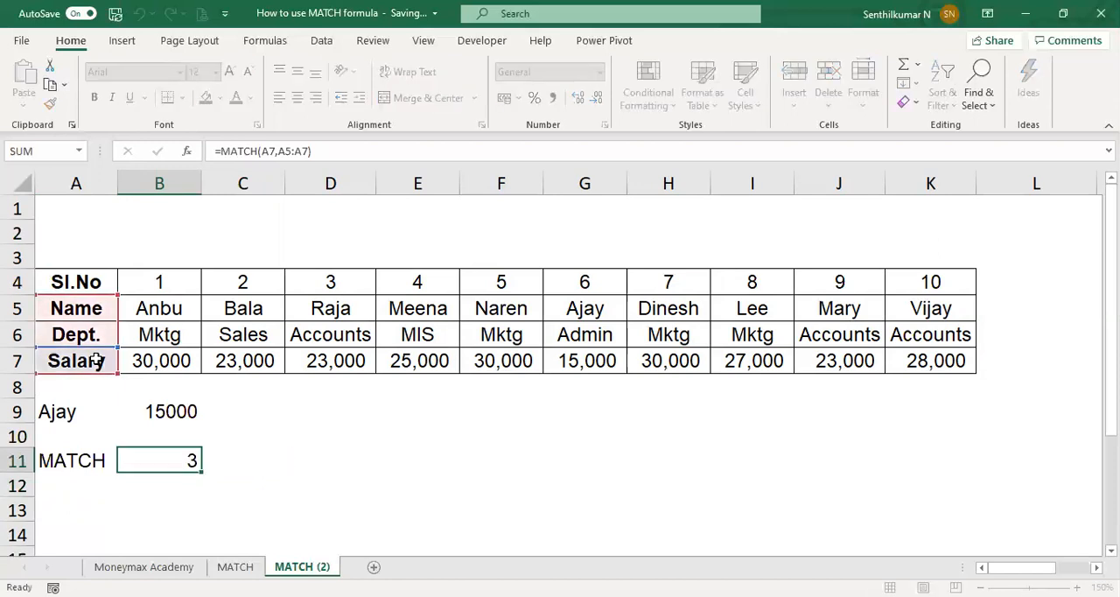
{"action": "key", "text": "Right"}
{"action": "key", "text": "F2"}
{"action": "type", "text": "FPR"}
{"action": "key", "text": "Escape"}
{"action": "type", "text": "="}
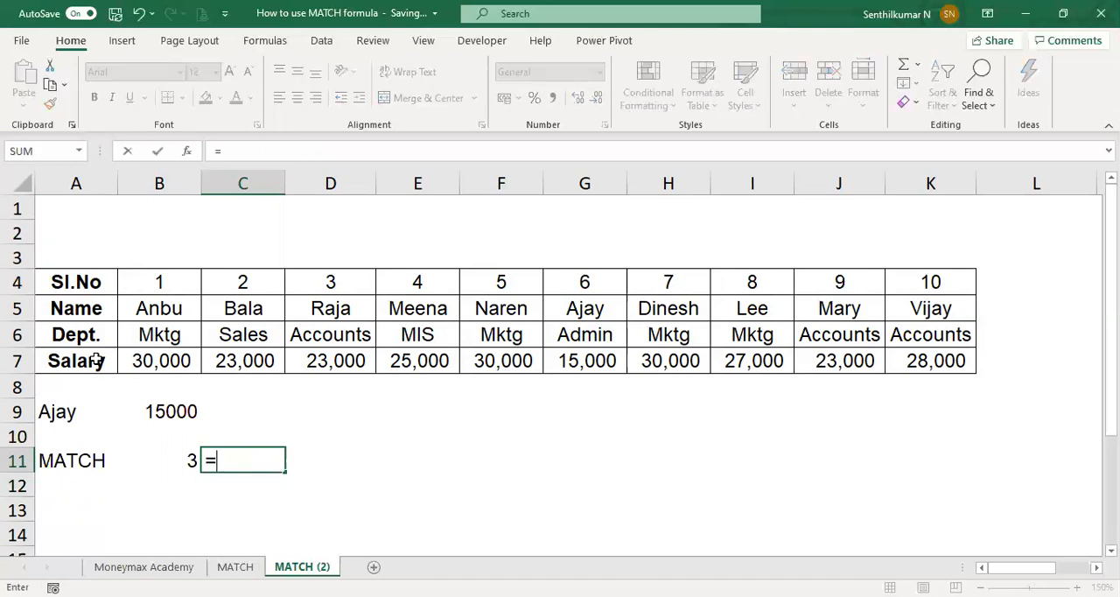
{"action": "type", "text": "FORMULATEXT(B11)"}
{"action": "key", "text": "ctrl+Return"}
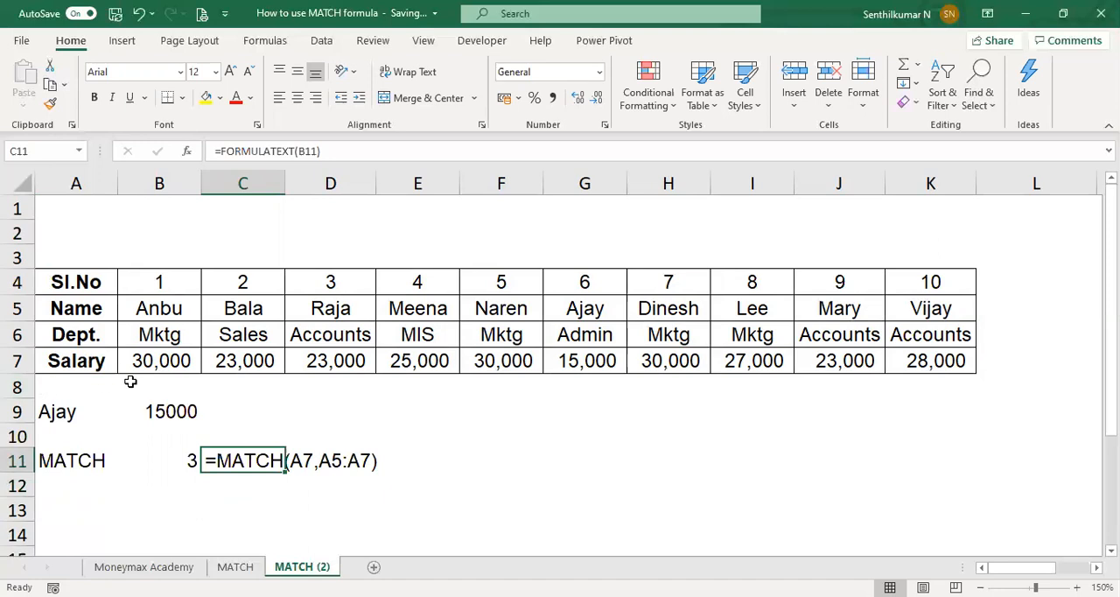
Step: Enter =HLOOKUP(B9,A5:K7,B11,FALSE) in C9, taking the row index from the MATCH result in B11
{"action": "left_click", "coordinate": [94, 460]}
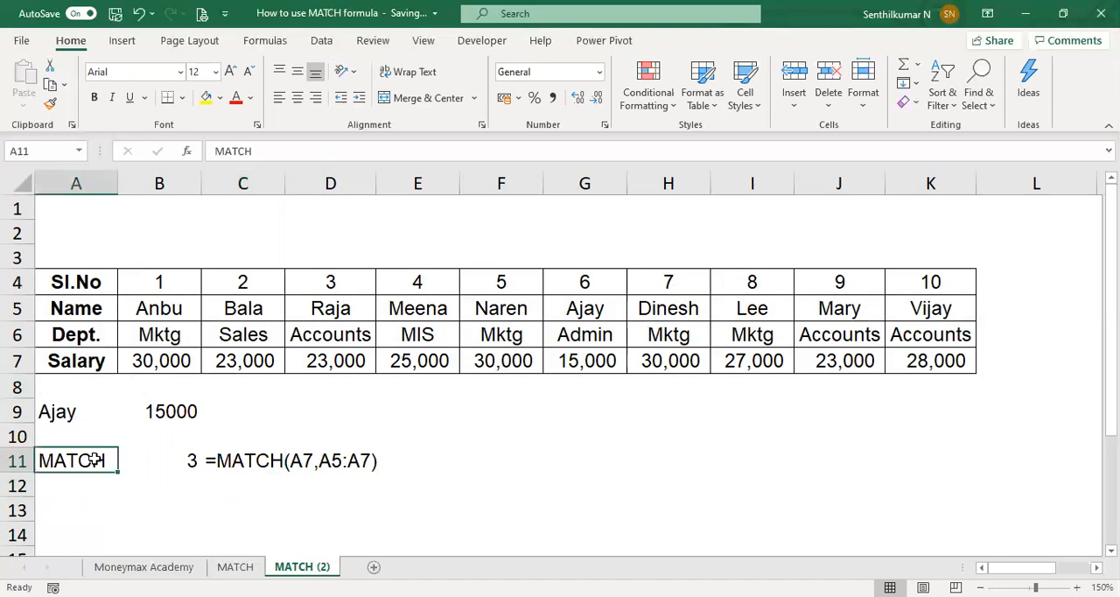
{"action": "left_click", "coordinate": [250, 413]}
{"action": "type", "text": "="}
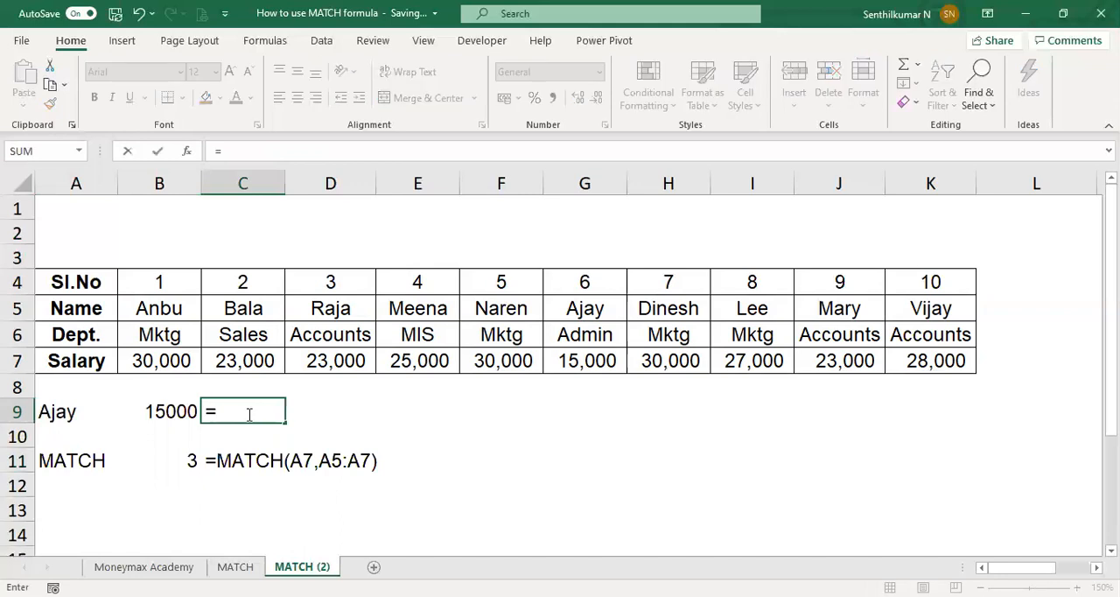
{"action": "type", "text": "HLOOKUP("}
{"action": "key", "text": "Left"}
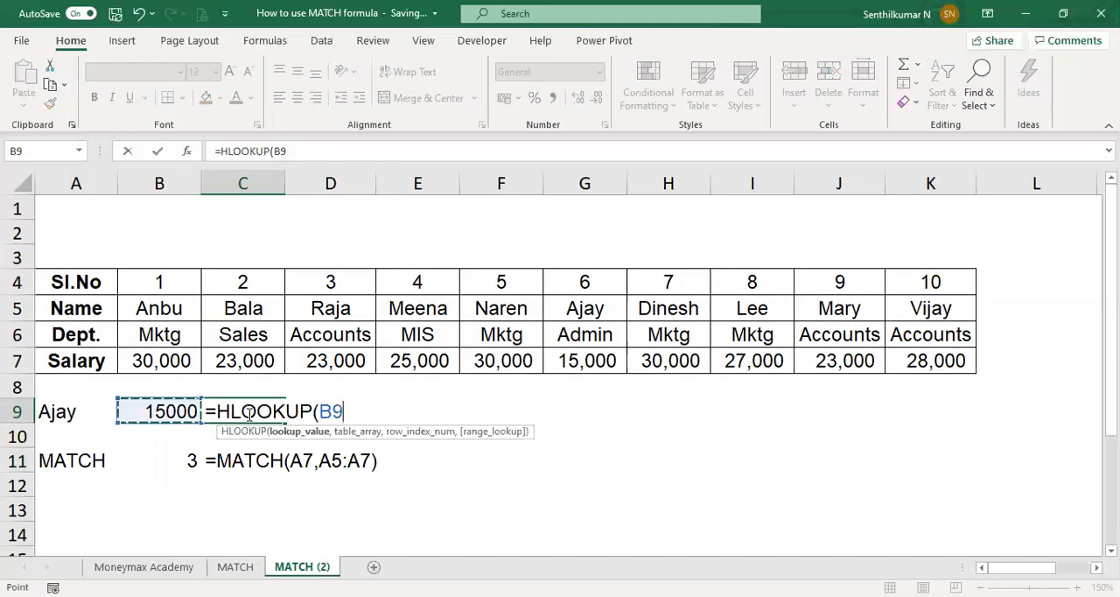
{"action": "type", "text": ","}
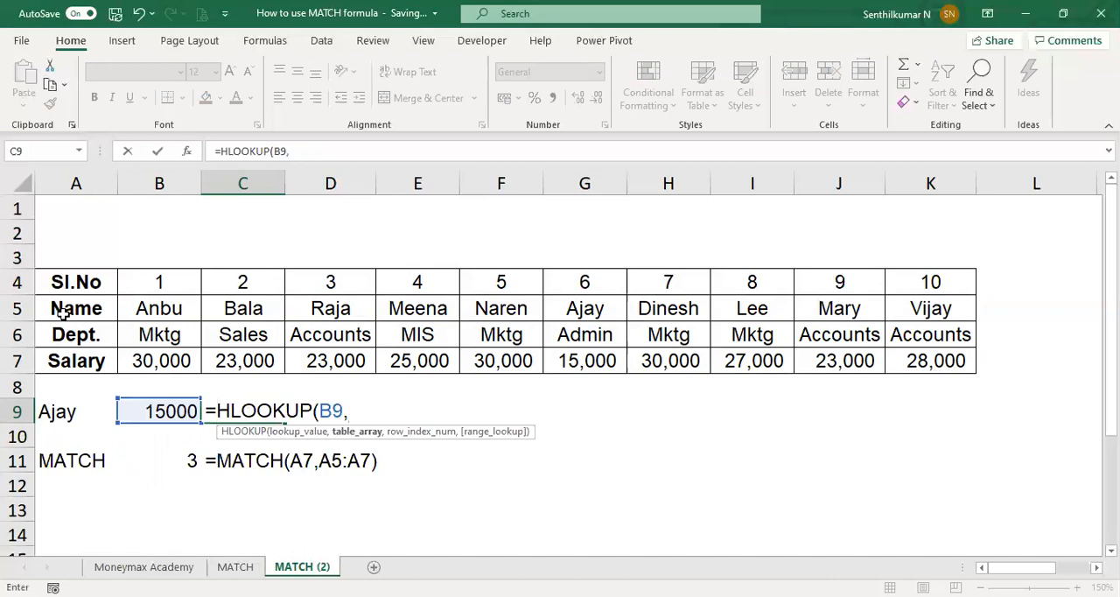
{"action": "left_click", "coordinate": [87, 315]}
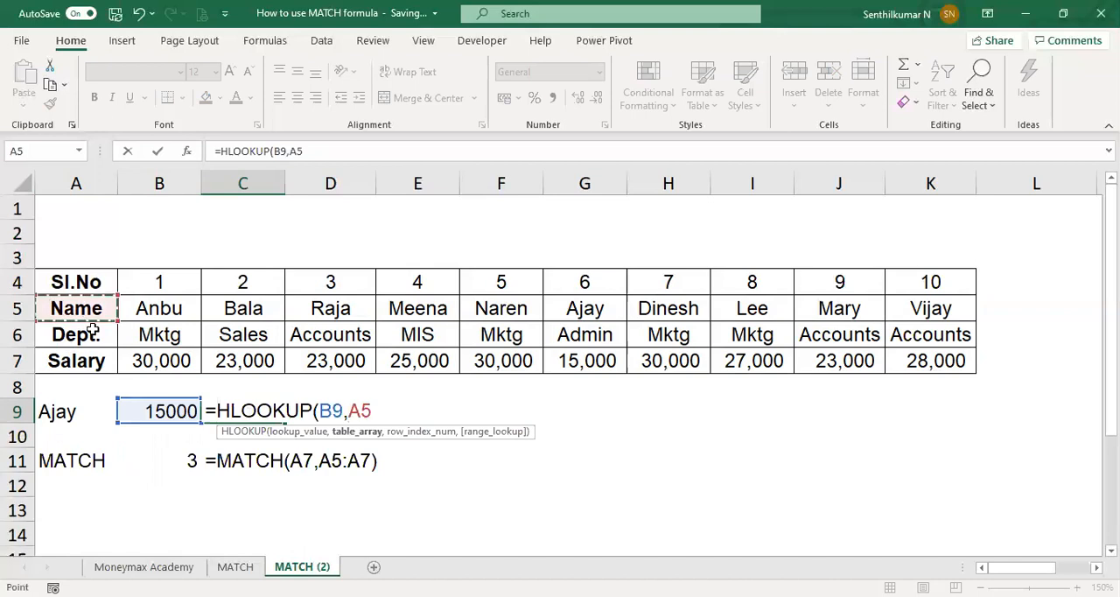
{"action": "left_click", "coordinate": [919, 359], "text": "shift"}
{"action": "type", "text": ","}
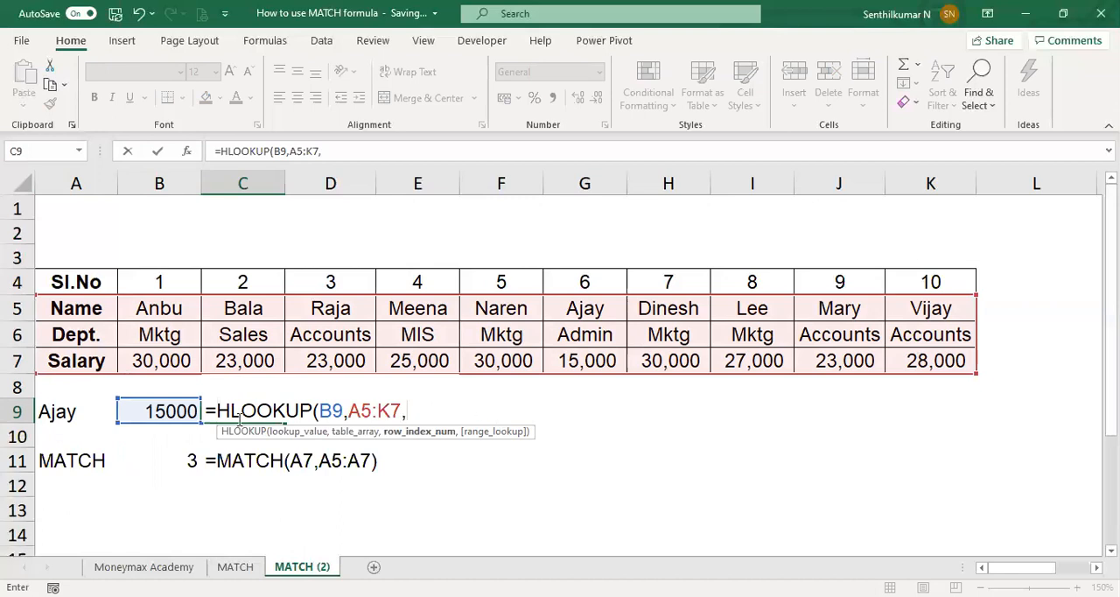
{"action": "left_click", "coordinate": [168, 463]}
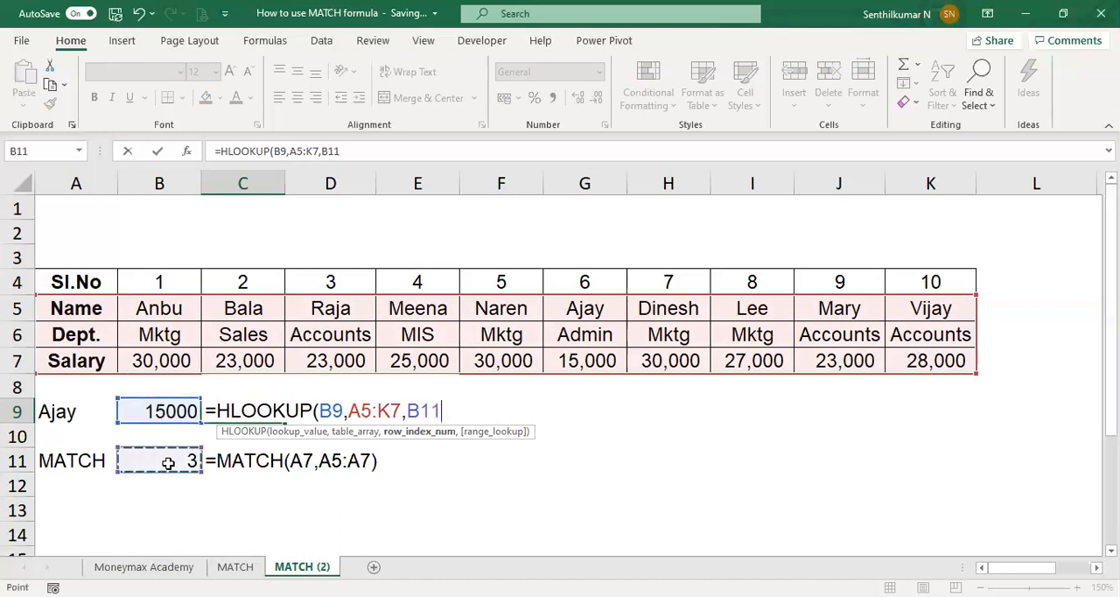
{"action": "type", "text": ",FALSE)"}
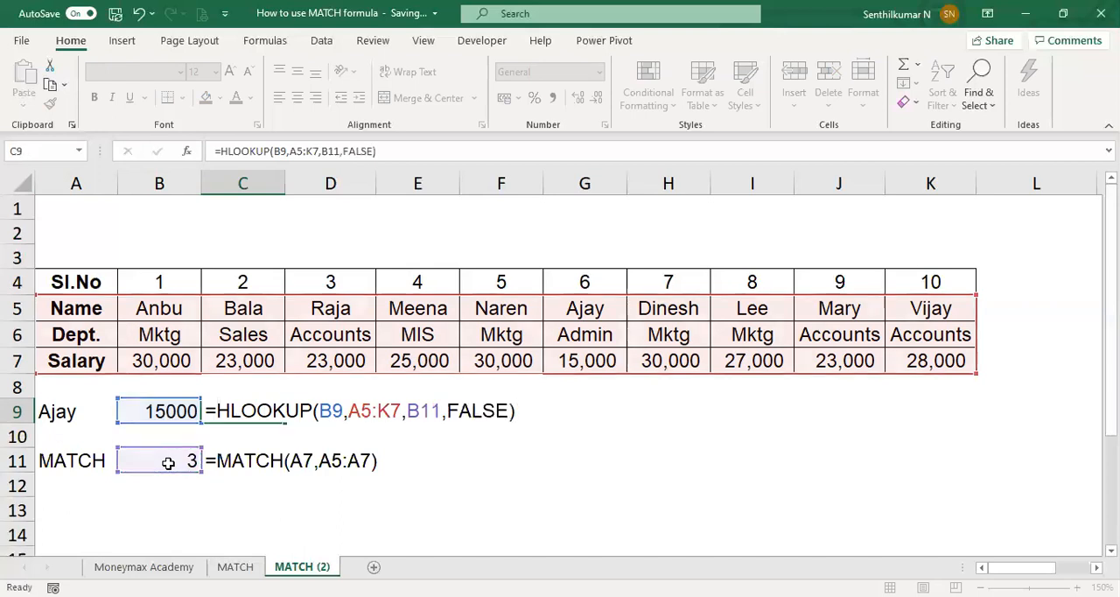
{"action": "key", "text": "Return"}
{"action": "key", "text": "Up"}
{"action": "key", "text": "F2"}
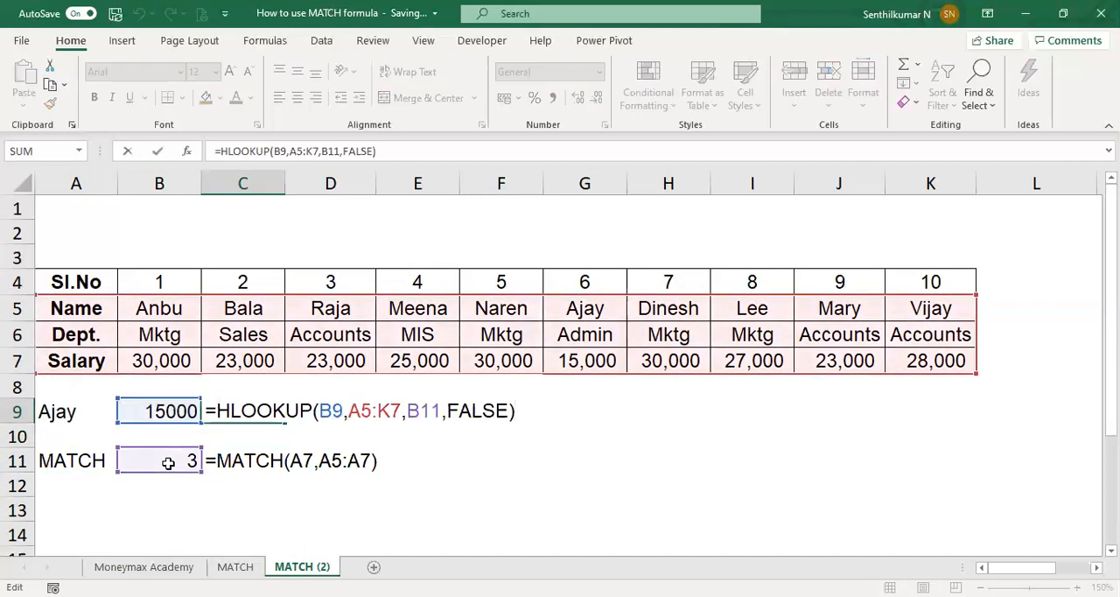
{"action": "key", "text": "Return"}
Step: Add an exact match type to the MATCH formula in B11, making it =MATCH(A7,A5:A7,0)
{"action": "key", "text": "Down"}
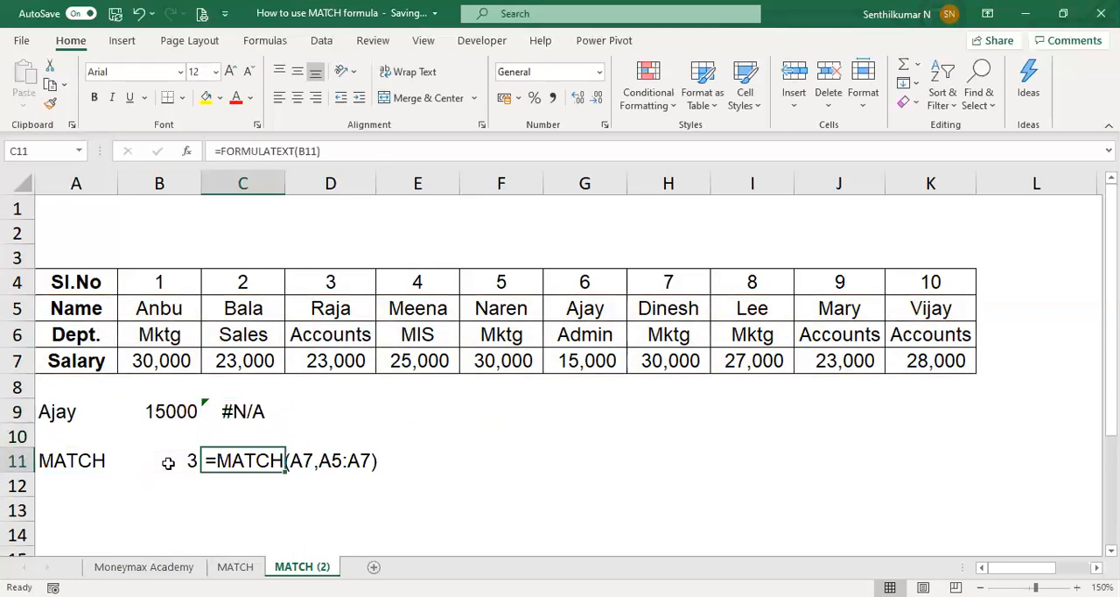
{"action": "key", "text": "Left"}
{"action": "key", "text": "F2"}
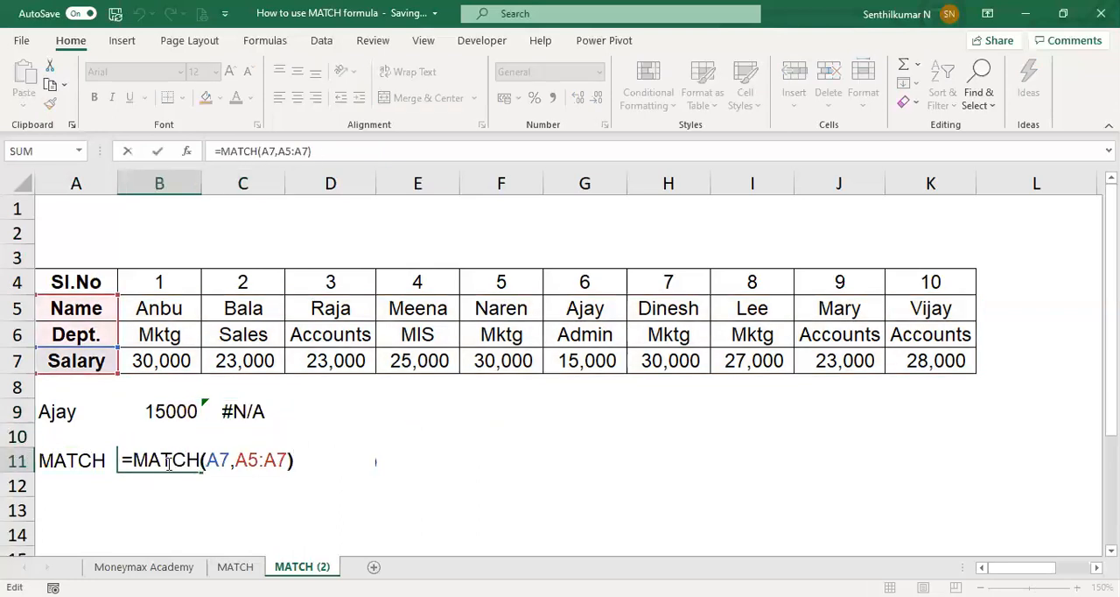
{"action": "key", "text": "Left"}
{"action": "type", "text": ",0"}
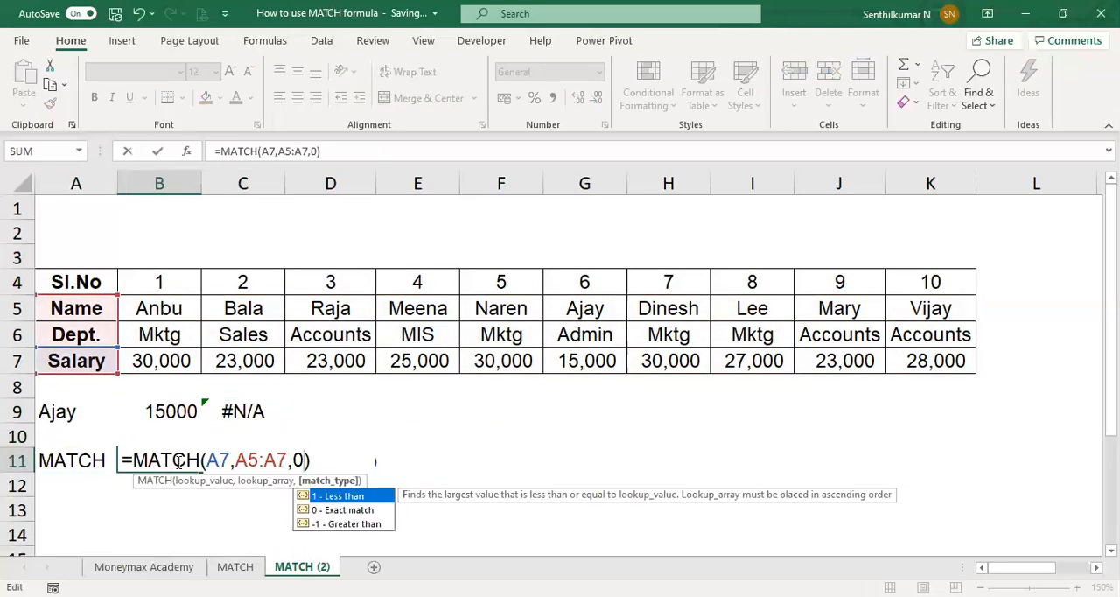
{"action": "key", "text": "Return"}
Step: Replace the formula in C9 with =HLOOKUP(A9,A5:K7,B11,FALSE), using the name in A9 as the lookup value
{"action": "left_click", "coordinate": [176, 461]}
{"action": "key", "text": "Up"}
{"action": "key", "text": "Up"}
{"action": "key", "text": "Right"}
{"action": "key", "text": "F2"}
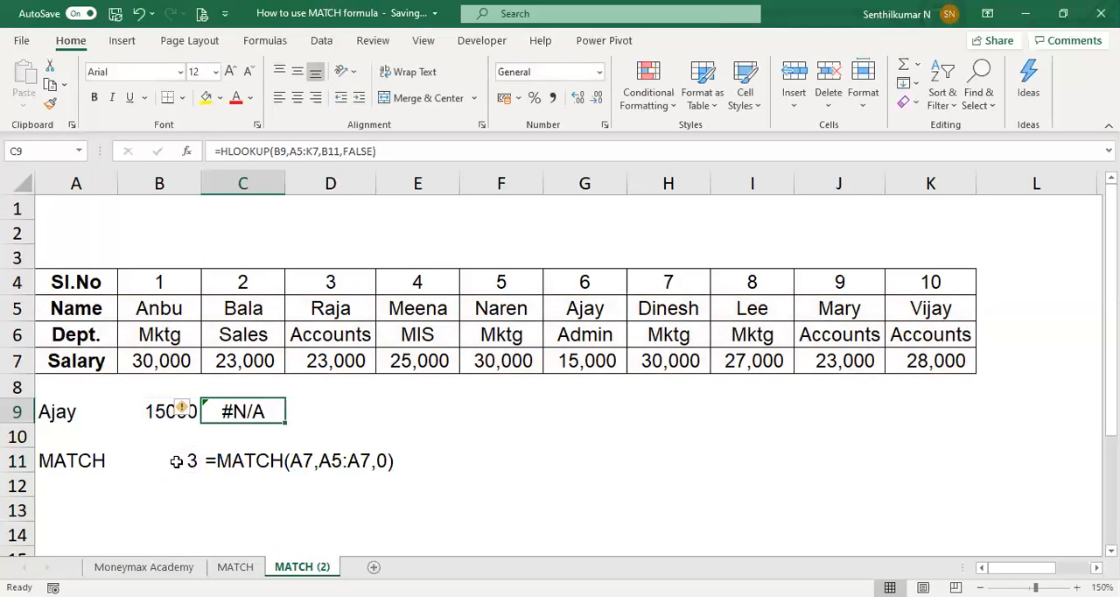
{"action": "type", "text": "="}
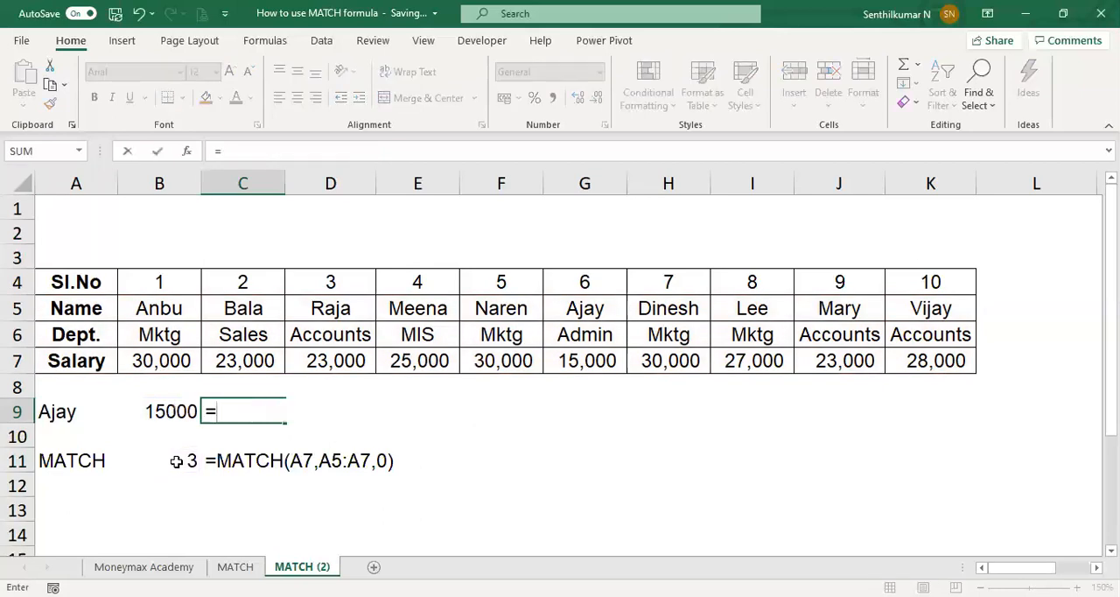
{"action": "type", "text": "HLOOKUP("}
{"action": "key", "text": "Left"}
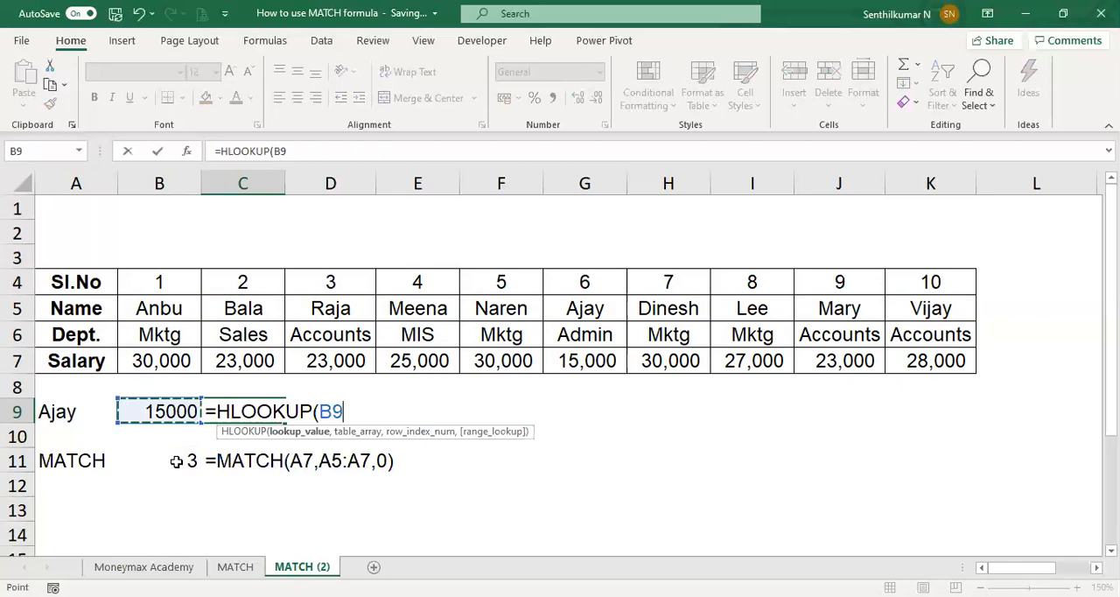
{"action": "key", "text": "Left"}
{"action": "type", "text": ","}
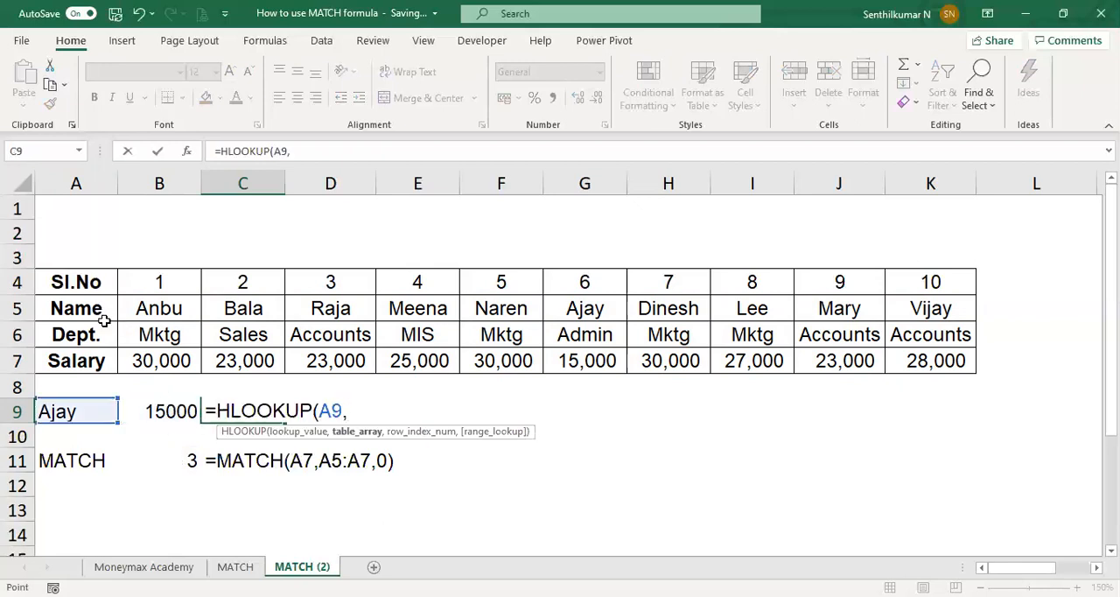
{"action": "left_click_drag", "start_coordinate": [103, 320], "coordinate": [922, 362]}
{"action": "type", "text": ","}
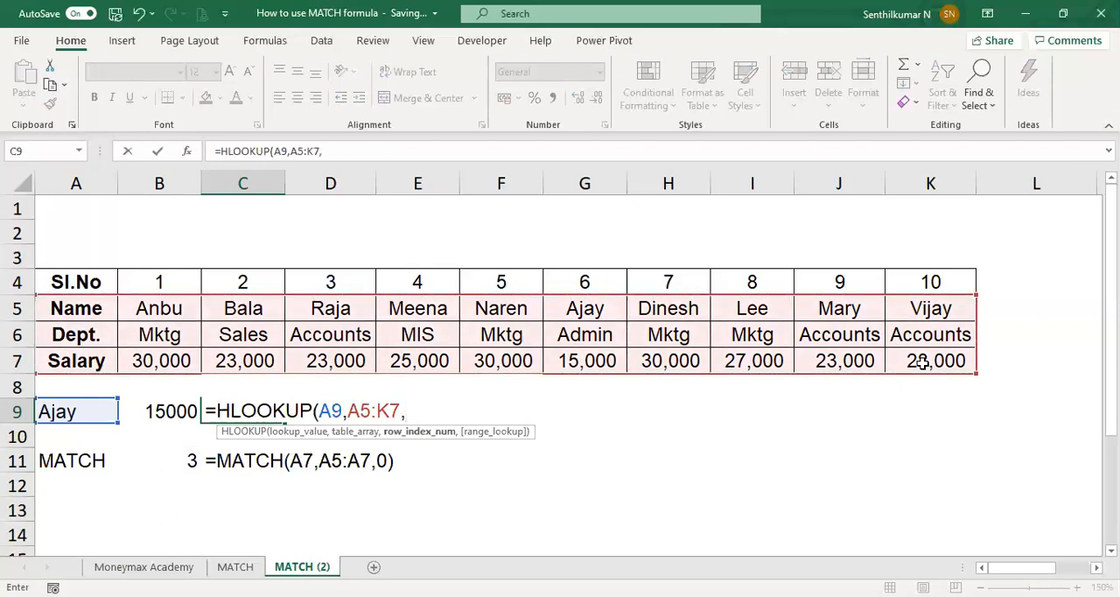
{"action": "left_click", "coordinate": [162, 461]}
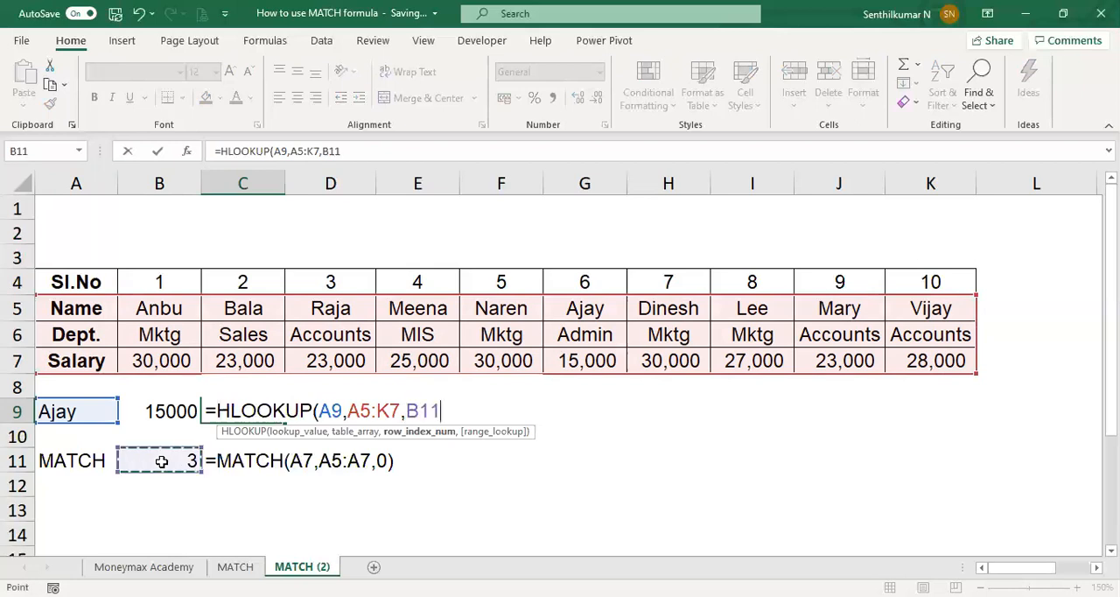
{"action": "type", "text": ",FALSE)"}
{"action": "key", "text": "Return"}
Step: Clear the earlier lookup formula from B9
{"action": "key", "text": "Up"}
{"action": "key", "text": "Left"}
{"action": "key", "text": "Delete"}
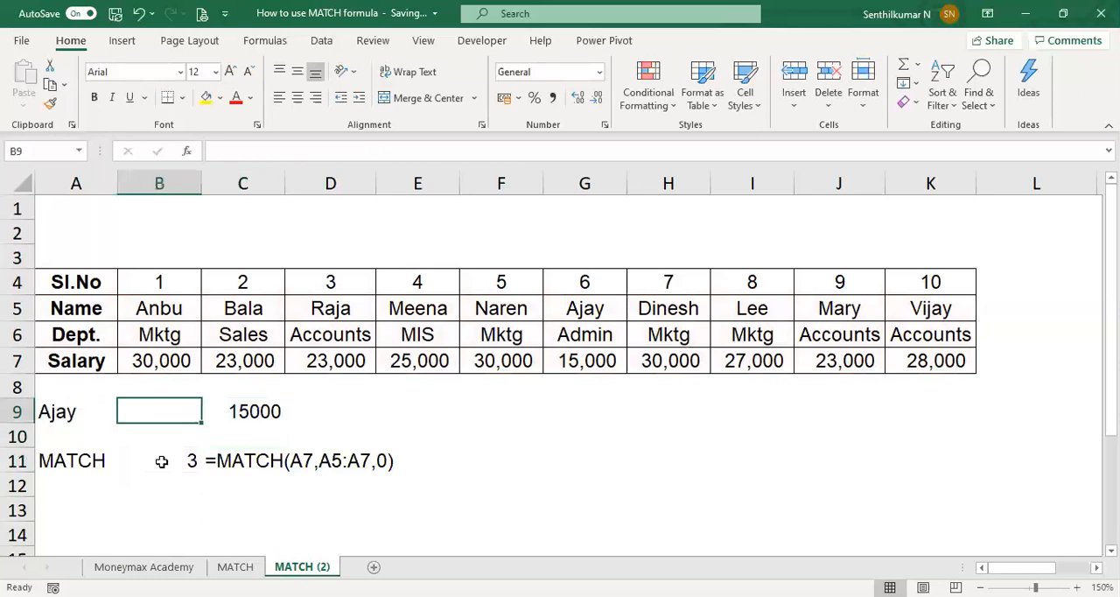
Step: Show the HLOOKUP formula of C9 as text in D9 with =FORMULATEXT(C9)
{"action": "key", "text": "Right"}
{"action": "key", "text": "Right"}
{"action": "type", "text": "="}
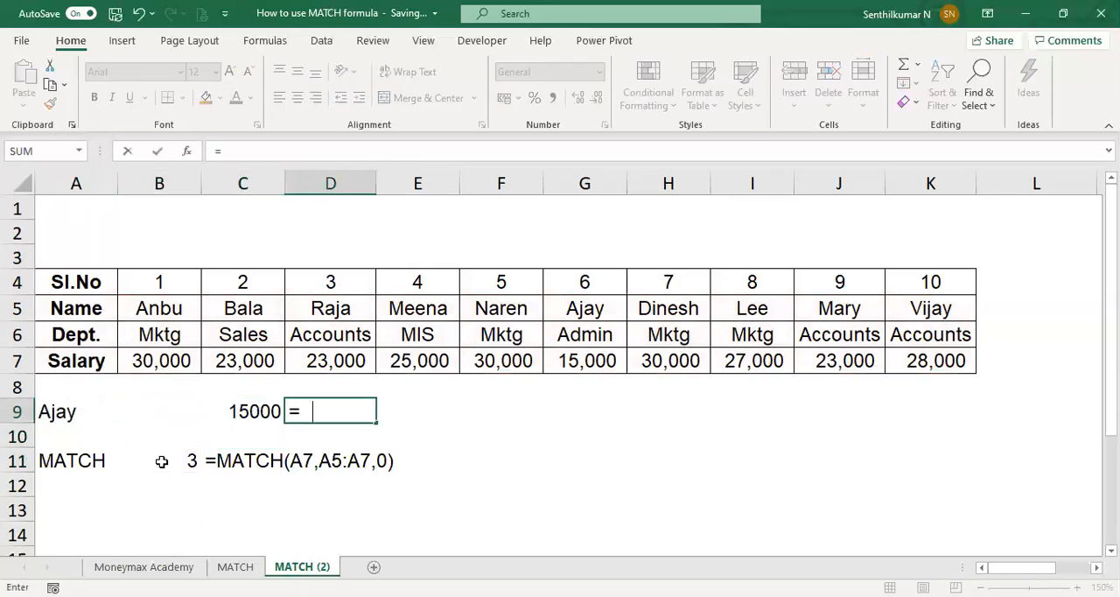
{"action": "type", "text": "FOR"}
{"action": "key", "text": "Tab"}
{"action": "key", "text": "Escape"}
{"action": "type", "text": "=FORMULATEXT("}
{"action": "key", "text": "Left"}
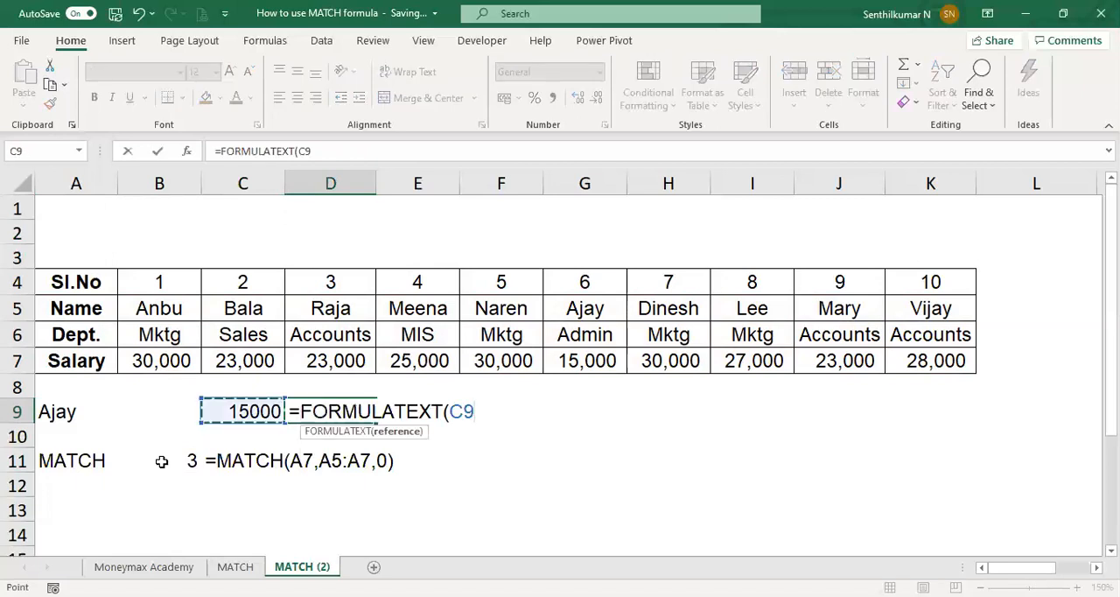
{"action": "key", "text": "Return"}
{"action": "key", "text": "Down"}
{"action": "key", "text": "Down"}
{"action": "key", "text": "Down"}
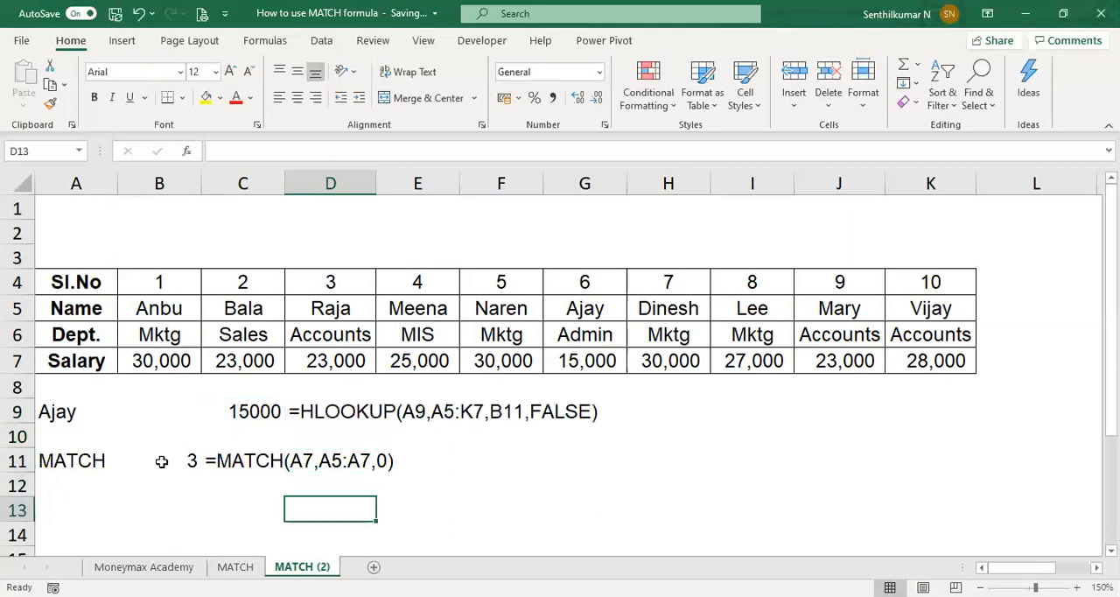
Step: Review the MATCH formula in B11, as well as the XLOOKUP formula in F7 on the MATCH sheet
{"action": "key", "text": "Up"}
{"action": "key", "text": "Left"}
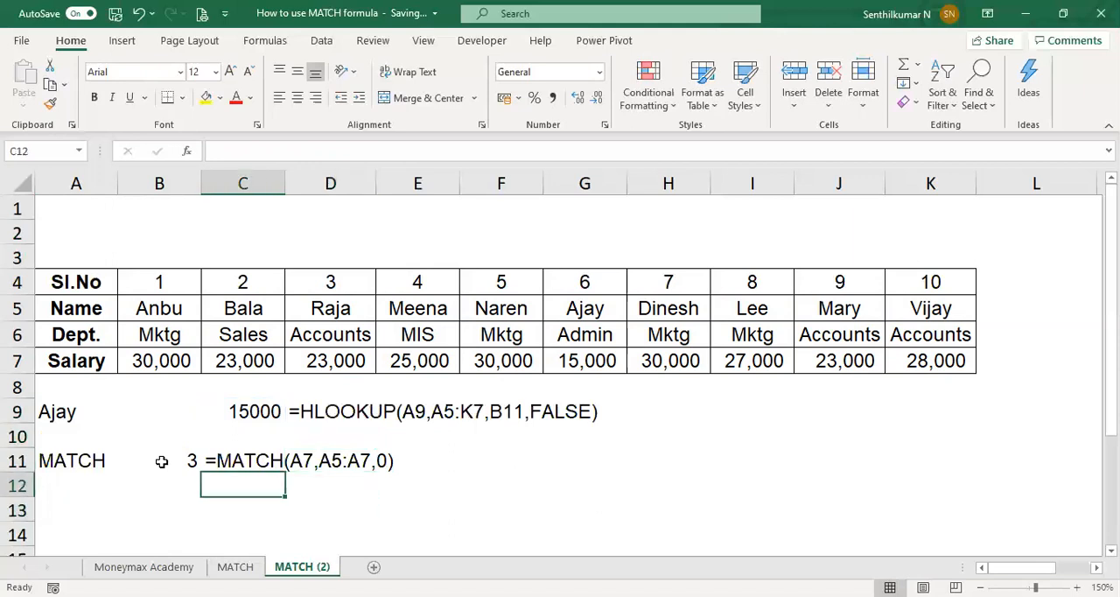
{"action": "key", "text": "Left"}
{"action": "key", "text": "Up"}
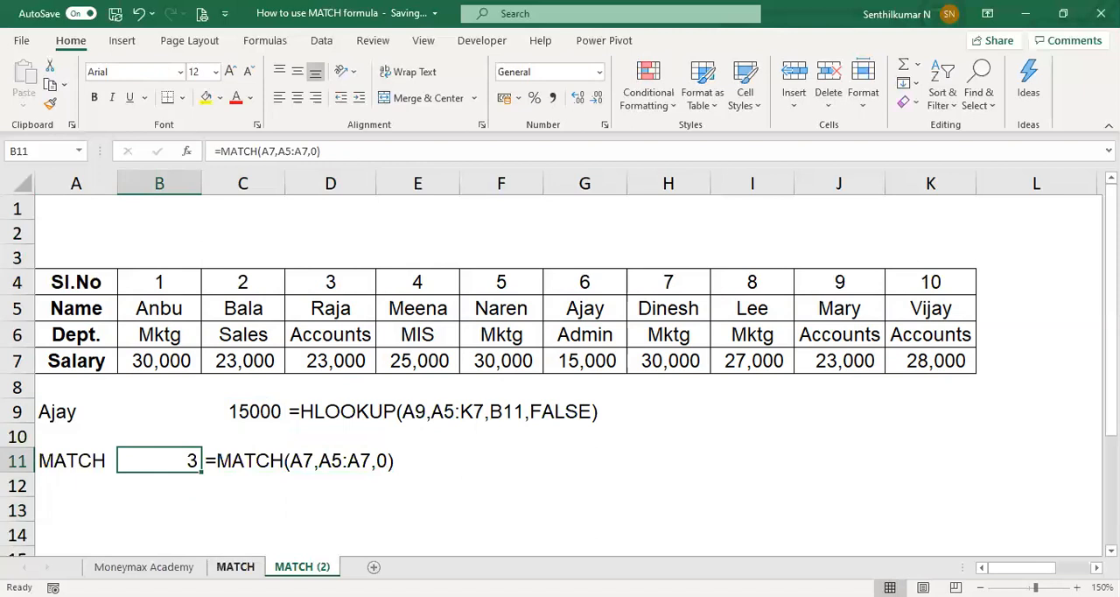
{"action": "left_click", "coordinate": [235, 566]}
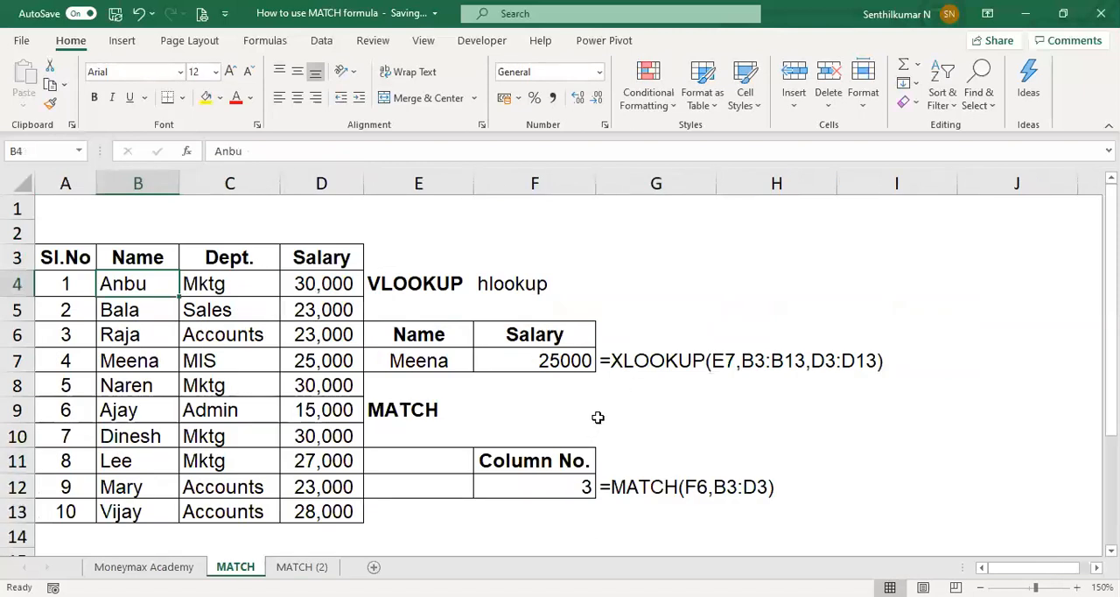
{"action": "left_click", "coordinate": [561, 364]}
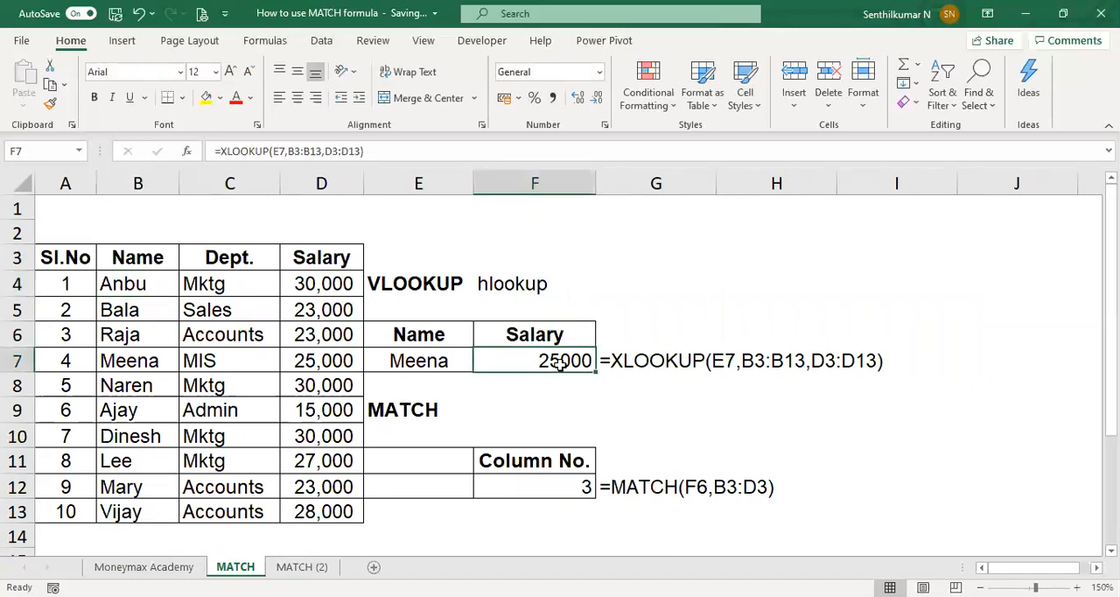
{"action": "key", "text": "Right"}
{"action": "key", "text": "Right"}
{"action": "key", "text": "Right"}
{"action": "key", "text": "Left"}
{"action": "key", "text": "Left"}
{"action": "key", "text": "Left"}
Step: Compare the column-number formula in F12 of the MATCH sheet with the MATCH and HLOOKUP formulas on the MATCH (2) sheet
{"action": "left_click", "coordinate": [302, 566]}
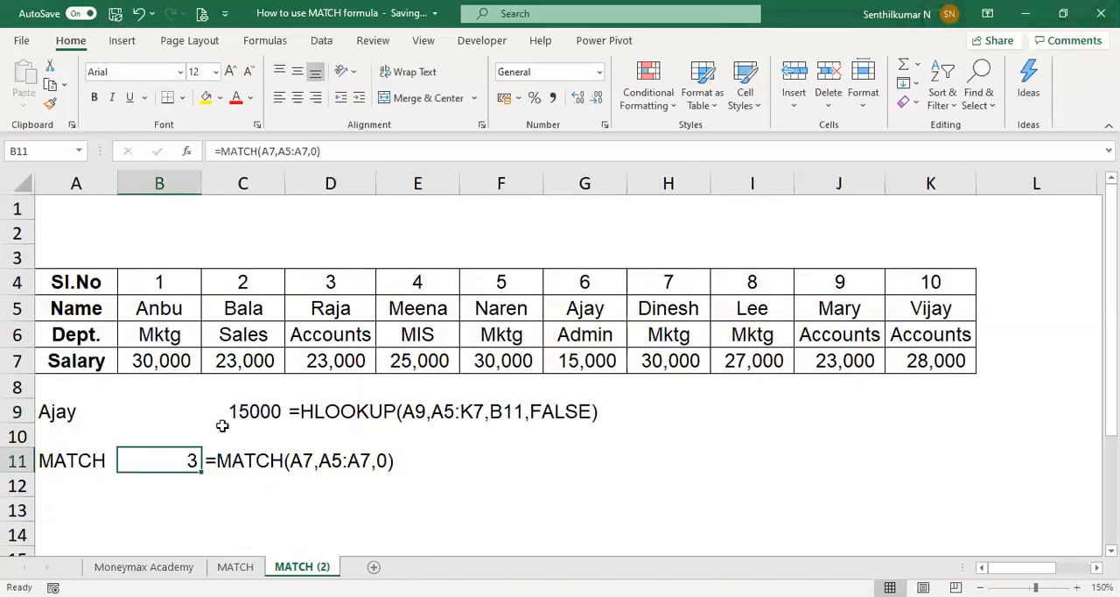
{"action": "left_click", "coordinate": [238, 566]}
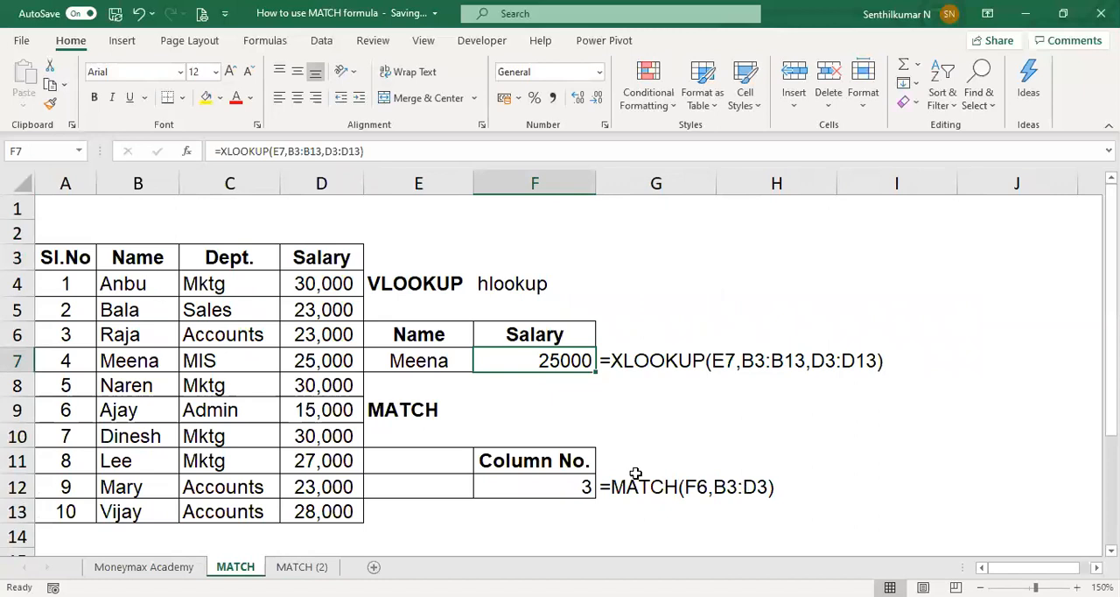
{"action": "left_click", "coordinate": [578, 490]}
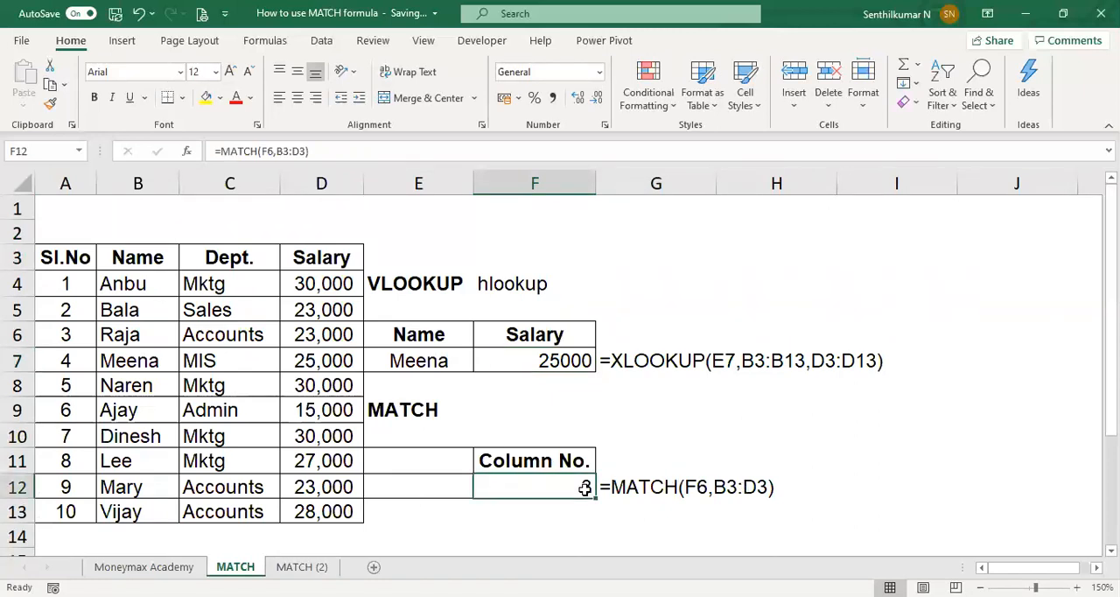
{"action": "left_click", "coordinate": [302, 566]}
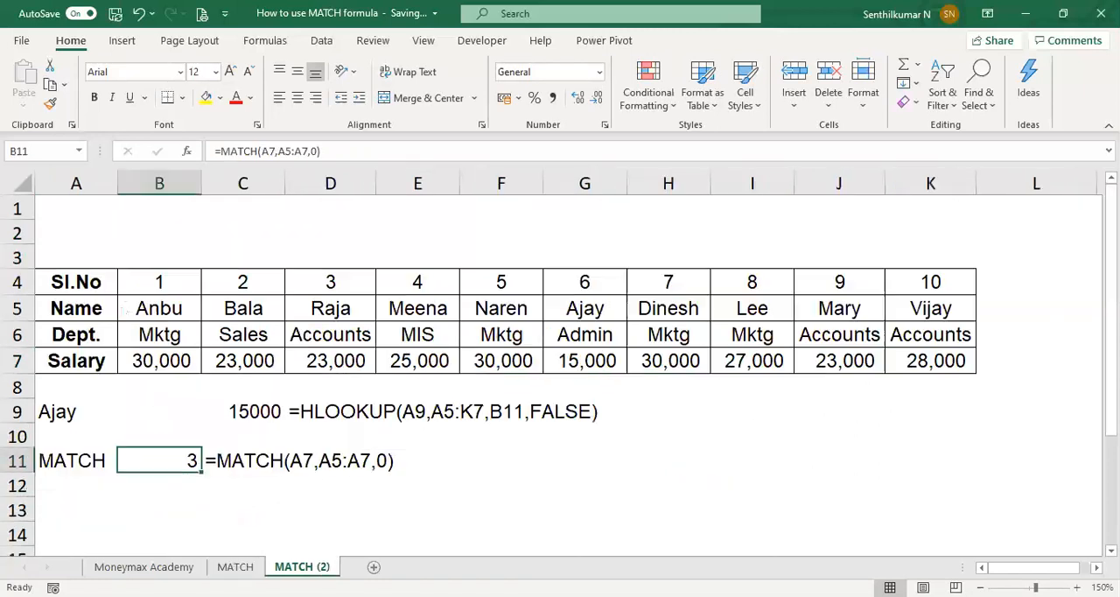
{"action": "left_click", "coordinate": [248, 461]}
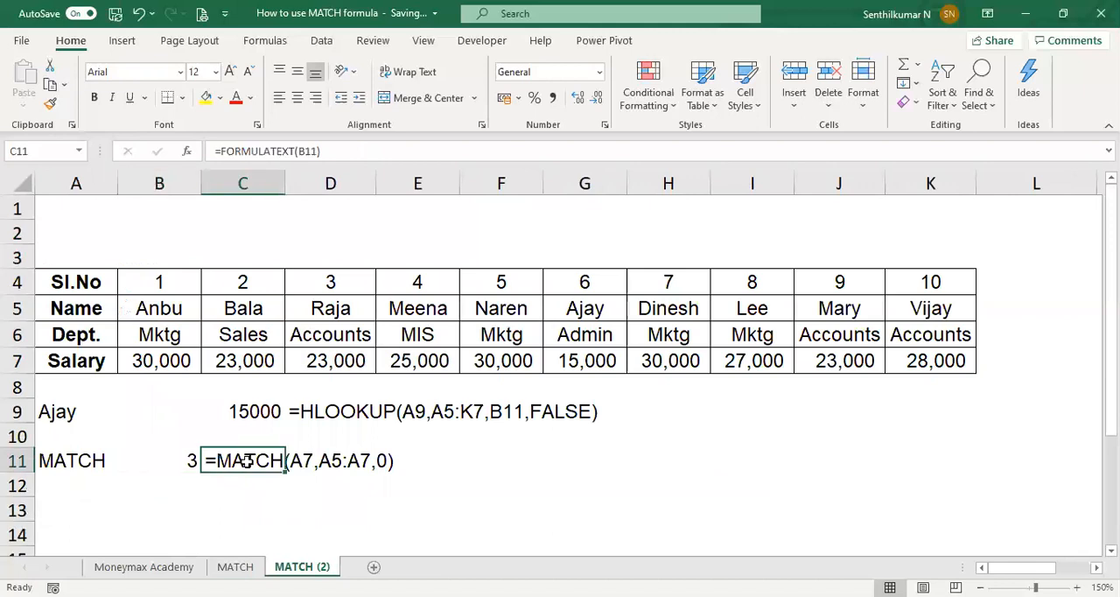
{"action": "left_click", "coordinate": [304, 414]}
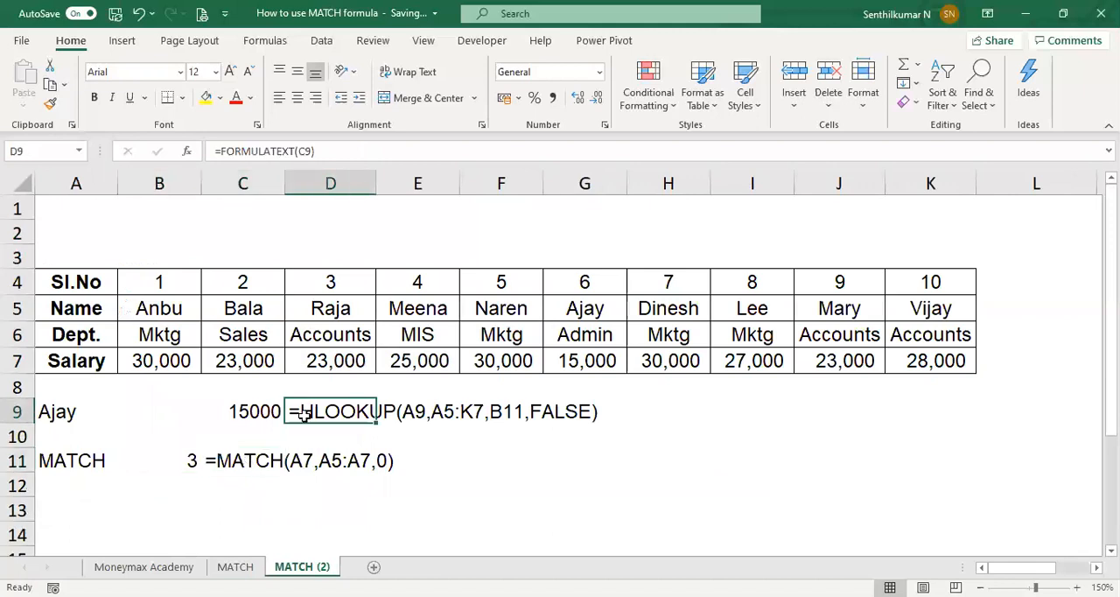